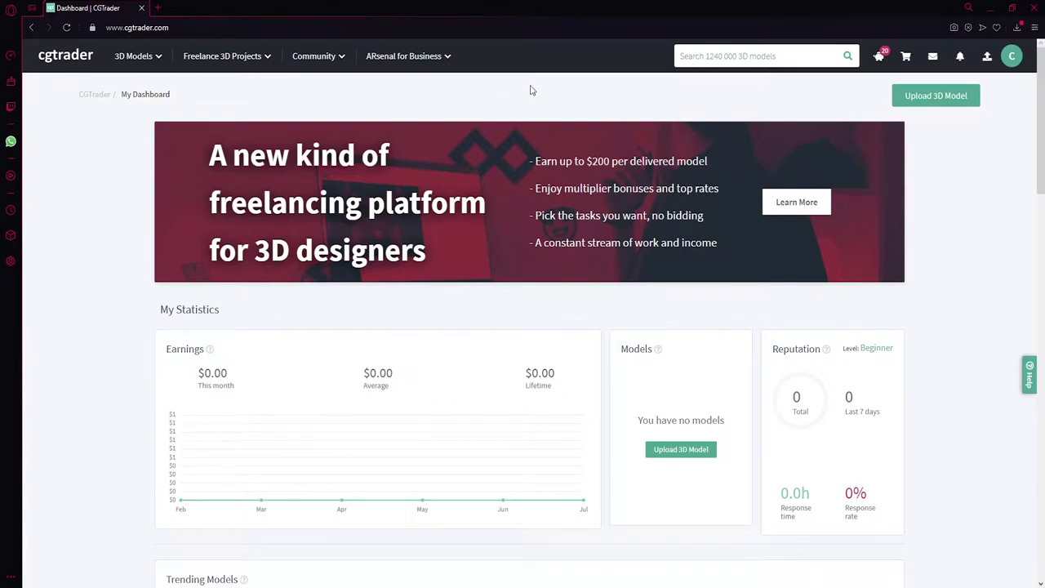
# Step: Search CGTrader for 'Mercedes AMG' and scroll through the results grid, then back to the top
pyautogui.write('Mercedes AMG')
pyautogui.press('Return')
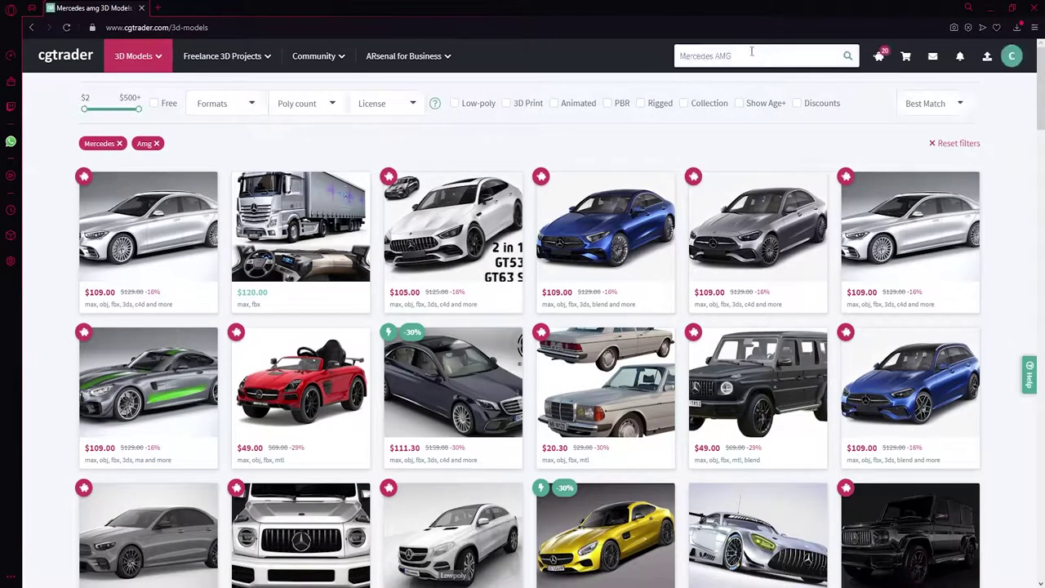
pyautogui.moveTo(313, 54)
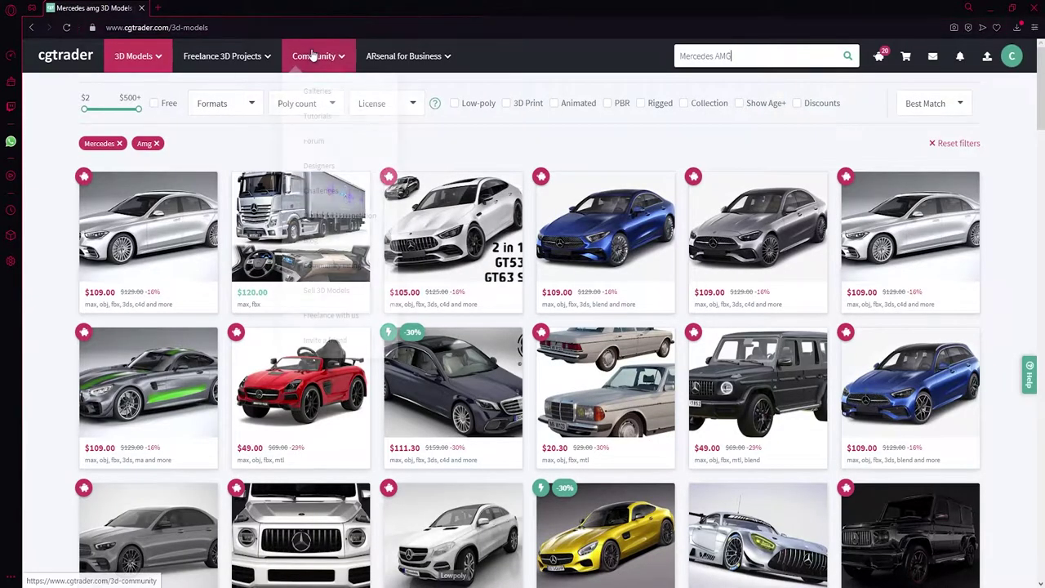
pyautogui.scroll(-4, 898, 114)
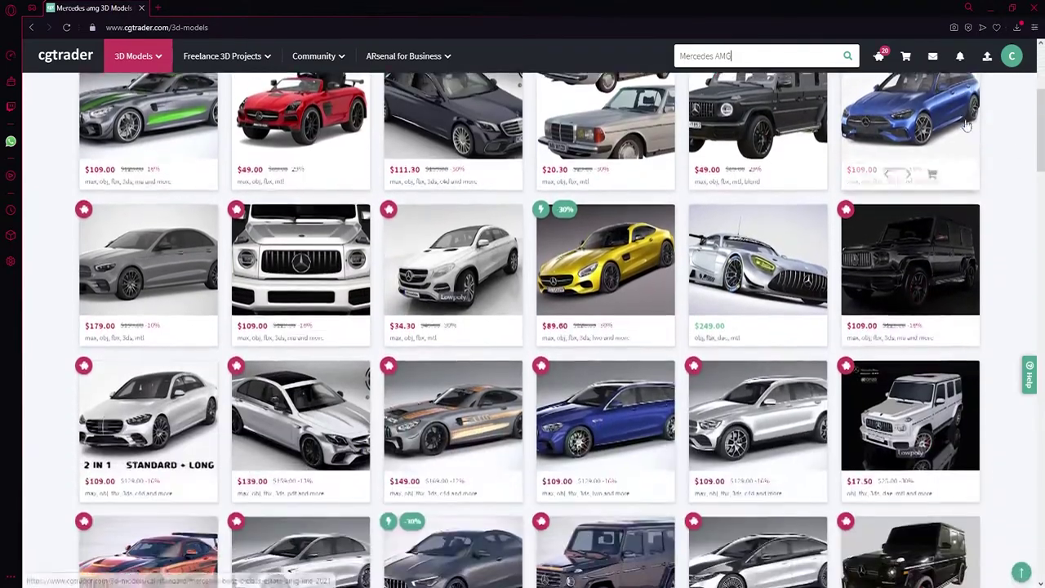
pyautogui.scroll(-1, 1008, 147)
pyautogui.scroll(-2, 1008, 147)
pyautogui.scroll(-3, 1008, 148)
pyautogui.scroll(-2, 1009, 148)
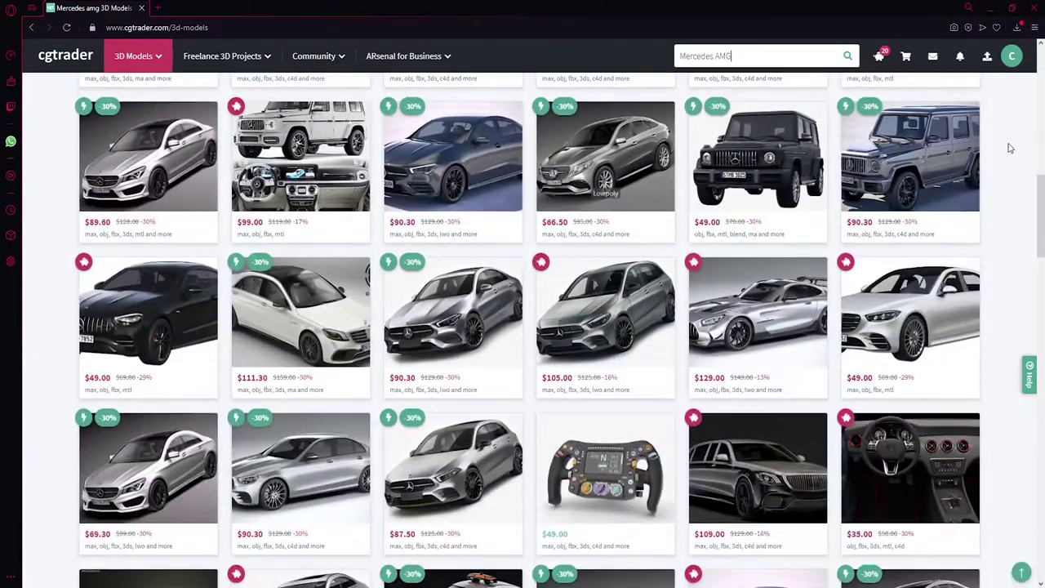
pyautogui.scroll(-3, 1010, 148)
pyautogui.scroll(-2, 1009, 147)
pyautogui.scroll(-4, 1009, 147)
pyautogui.scroll(-4, 1008, 145)
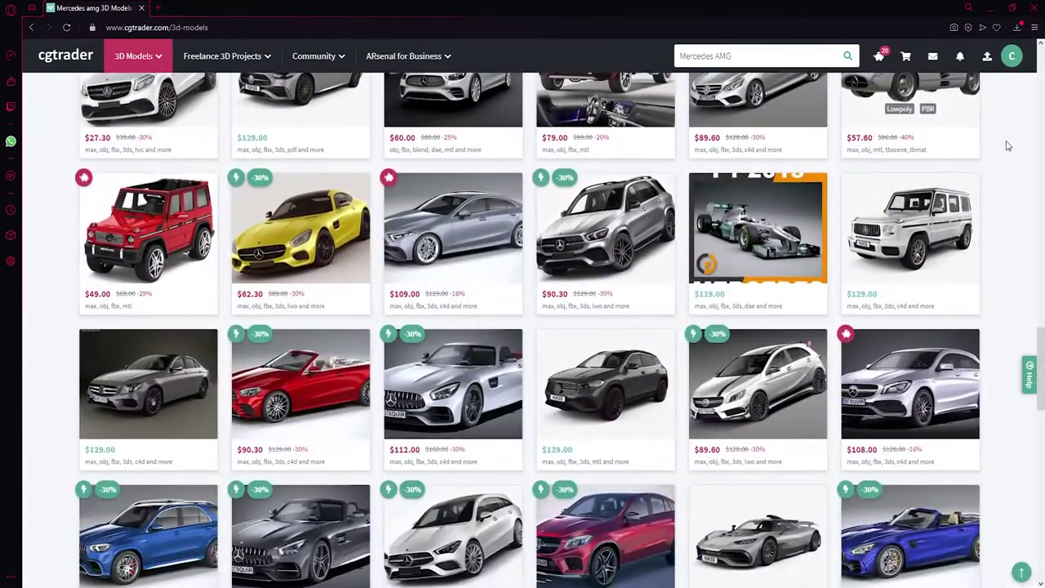
pyautogui.scroll(-4, 1008, 145)
pyautogui.scroll(8, 1007, 146)
pyautogui.scroll(-4, 1007, 146)
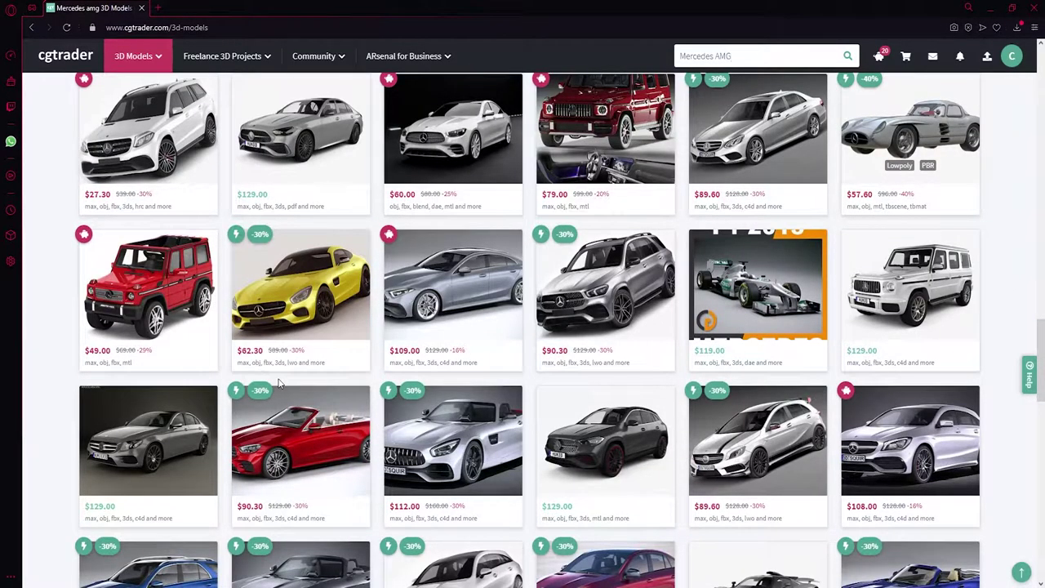
pyautogui.scroll(-3, 1010, 311)
pyautogui.scroll(-3, 1010, 310)
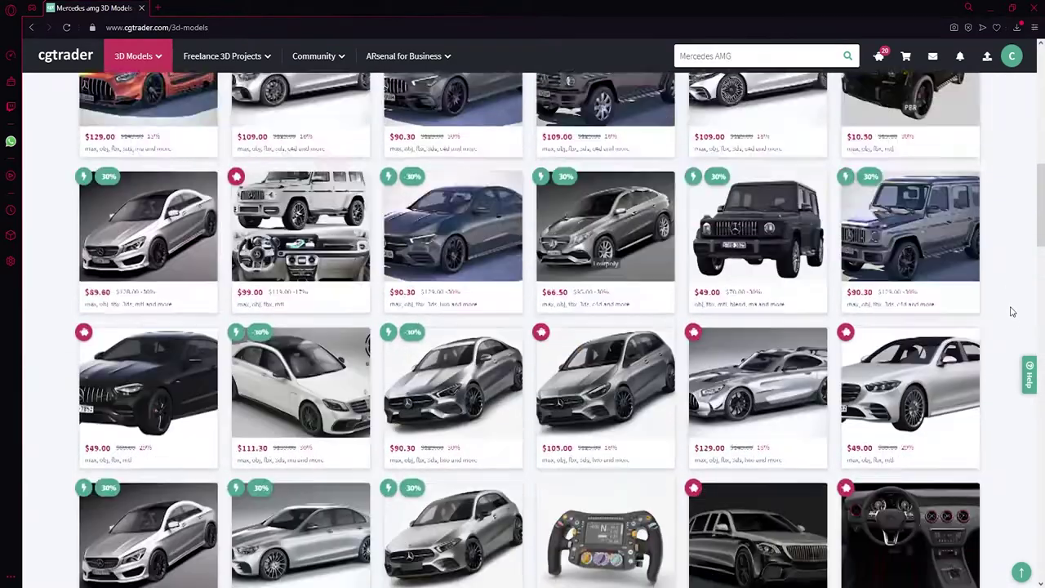
pyautogui.scroll(-3, 1011, 311)
pyautogui.scroll(3, 1011, 311)
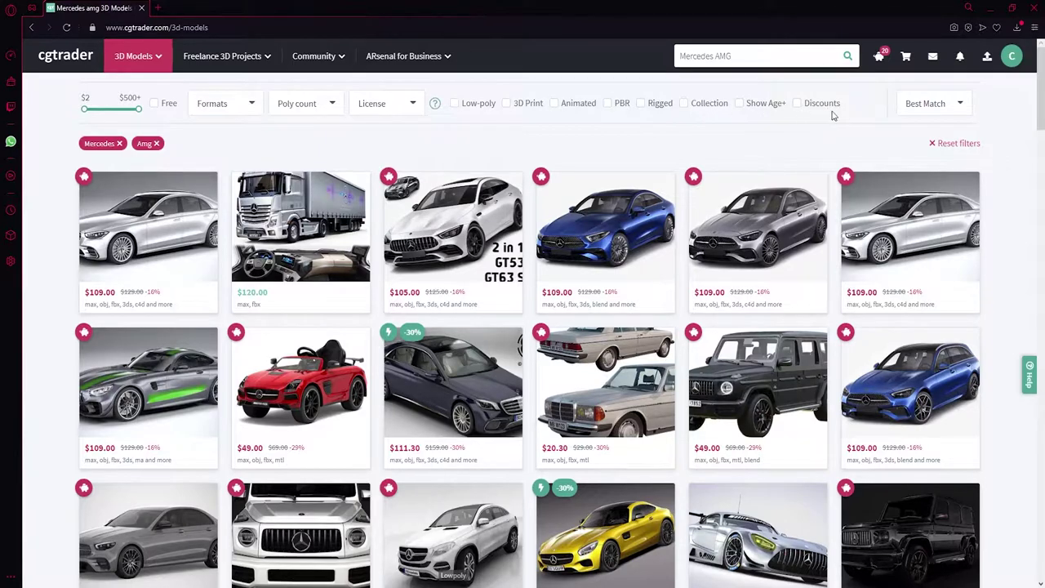
# Step: Filter the results to free models and open the Mercedes AMG GT S 2016 page
pyautogui.click(156, 105)
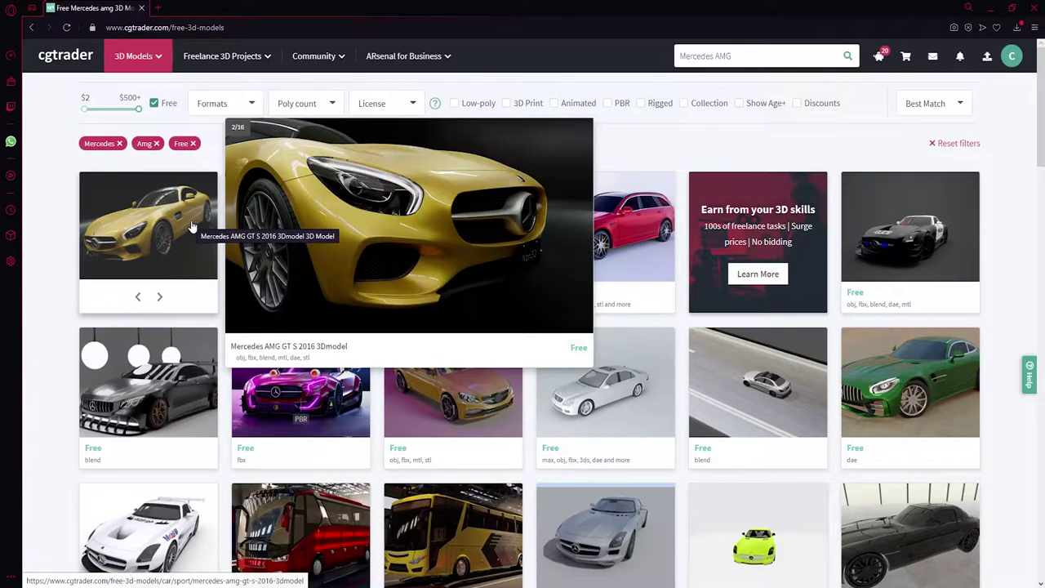
pyautogui.click(192, 227)
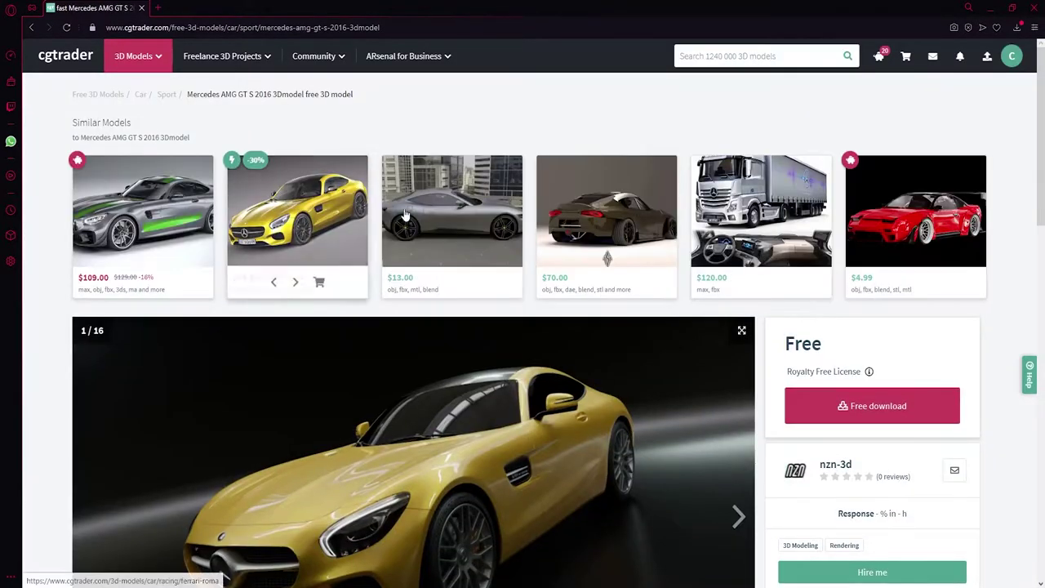
pyautogui.scroll(-3, 404, 214)
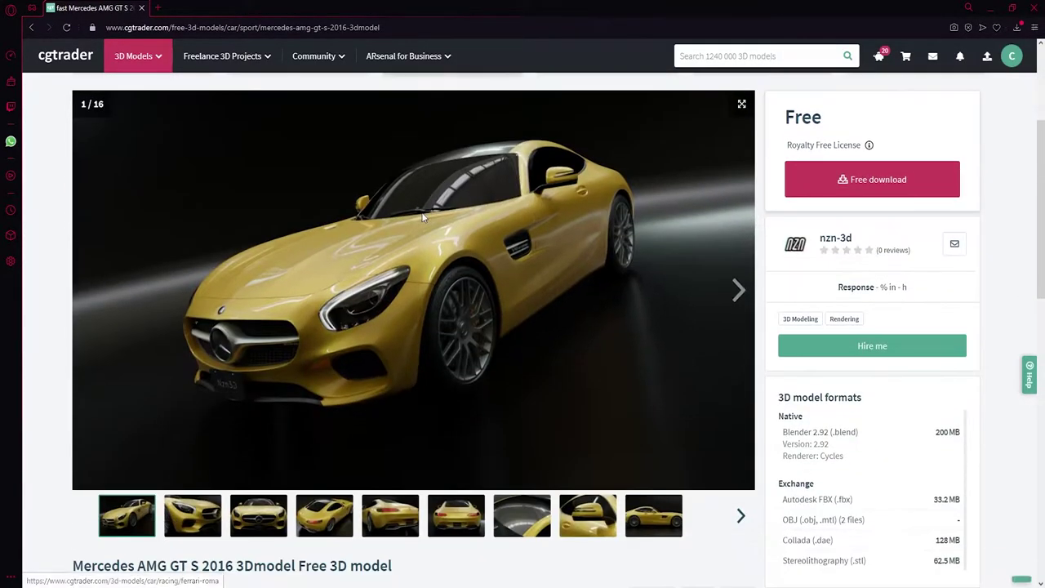
# Step: Browse the car's gallery images, then start its free download
pyautogui.click(738, 292)
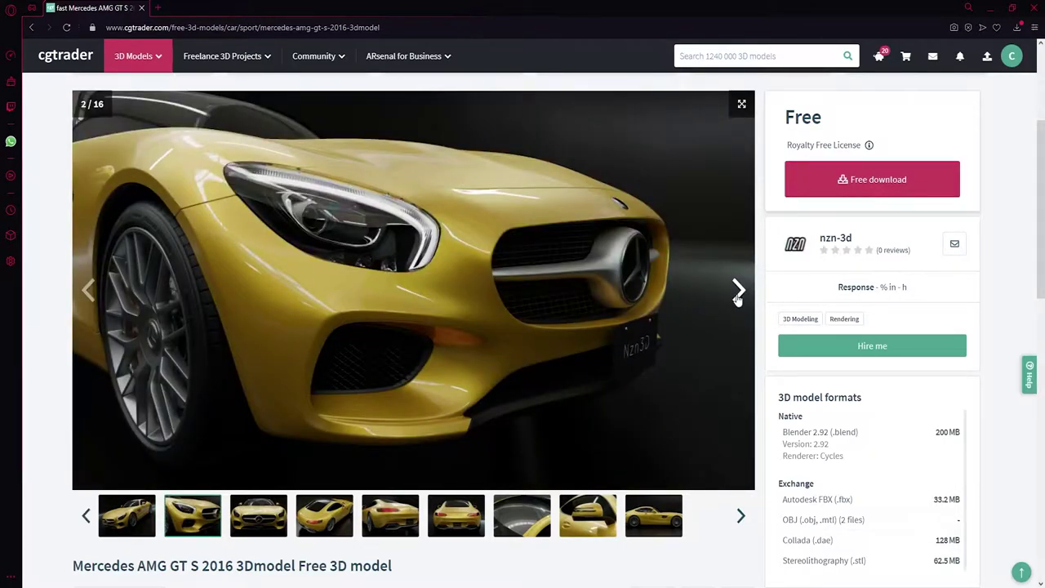
pyautogui.click(737, 292)
pyautogui.click(737, 292)
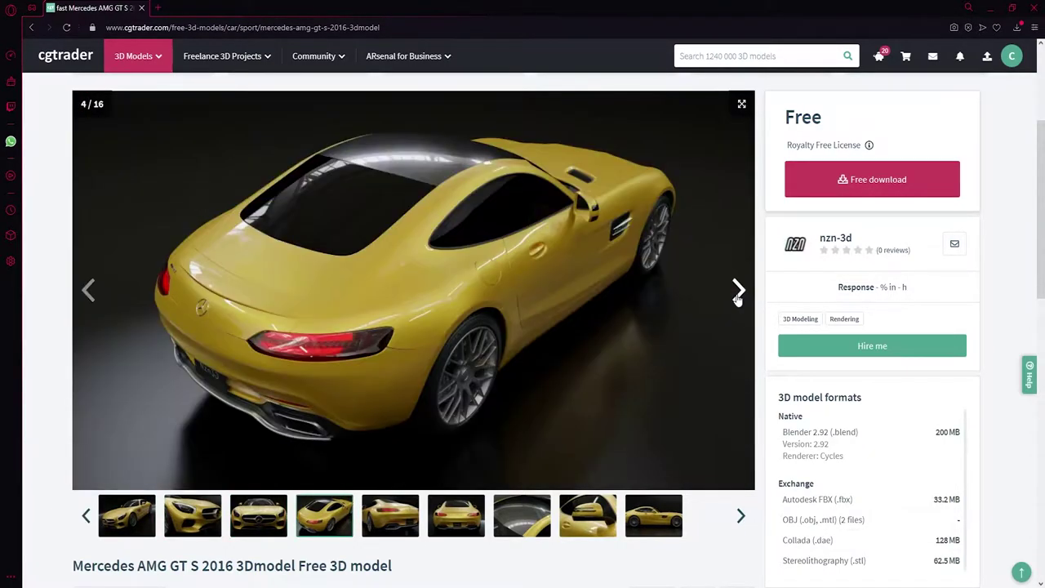
pyautogui.click(738, 293)
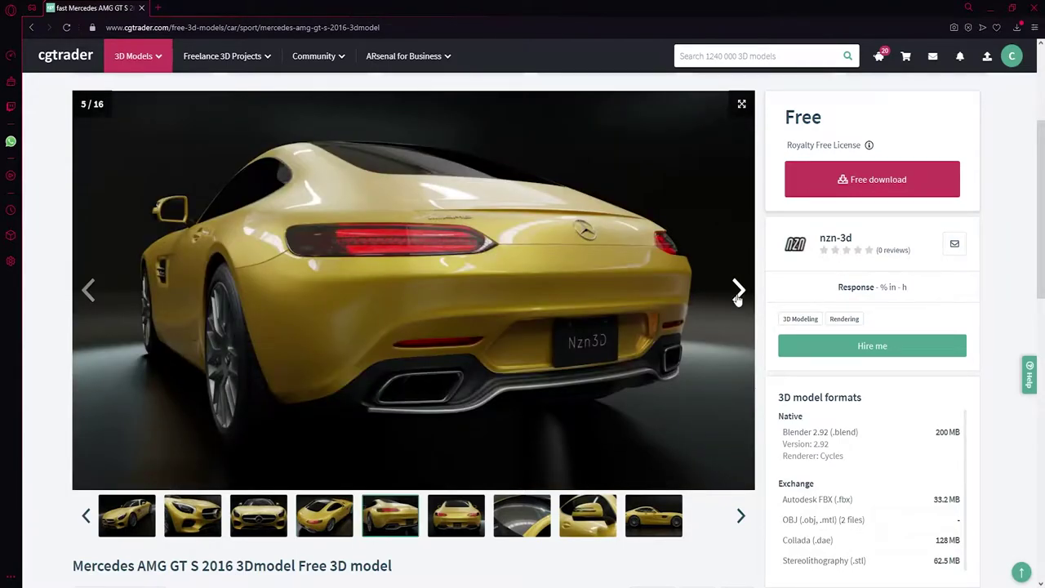
pyautogui.click(737, 292)
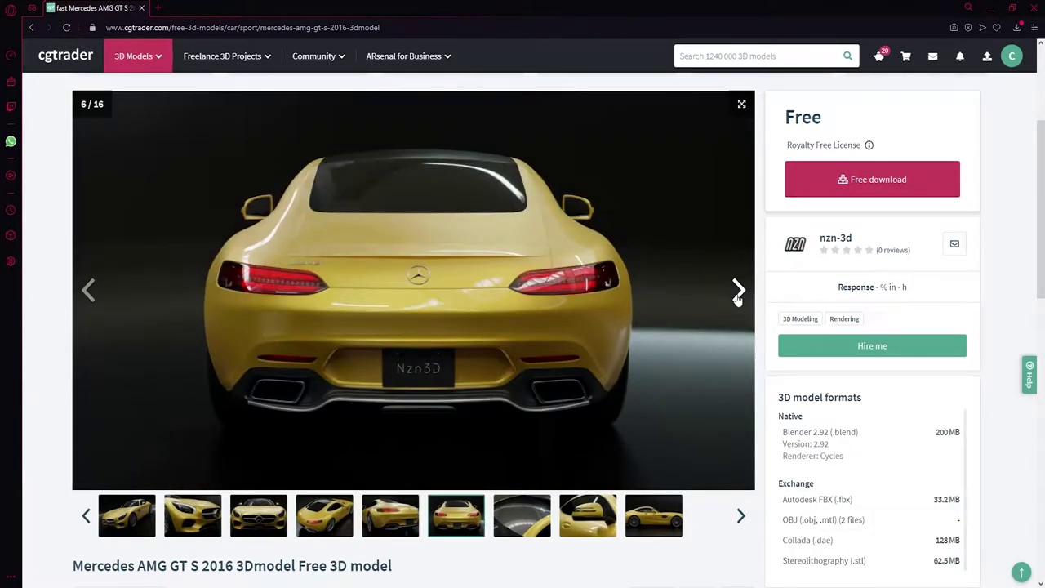
pyautogui.click(738, 292)
pyautogui.click(737, 293)
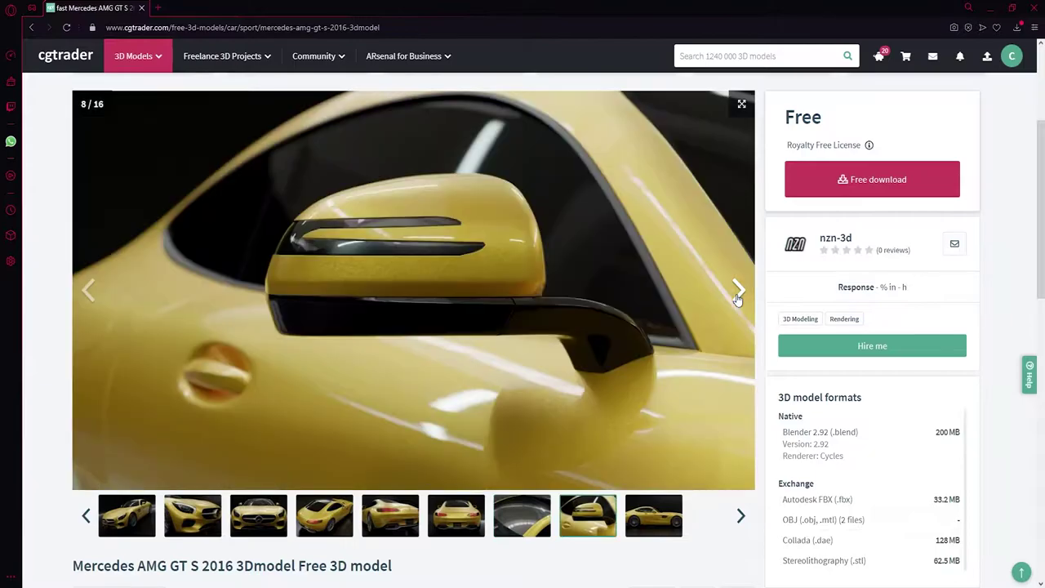
pyautogui.click(868, 179)
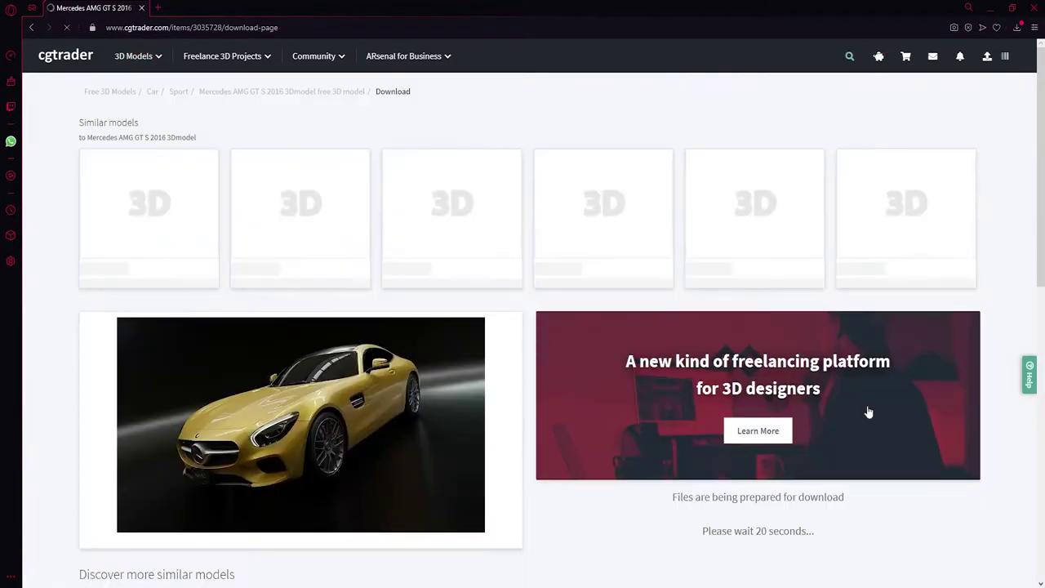
# Step: Download the texture.rar archive and the .fbx version of the AMG GT model
pyautogui.scroll(-2, 972, 417)
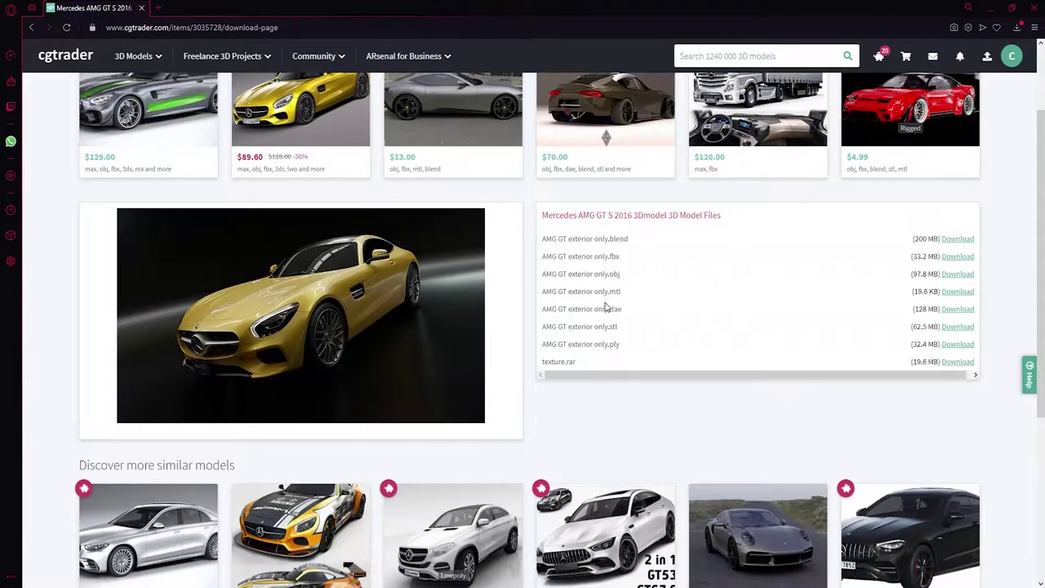
pyautogui.scroll(-2, 613, 350)
pyautogui.scroll(3, 602, 264)
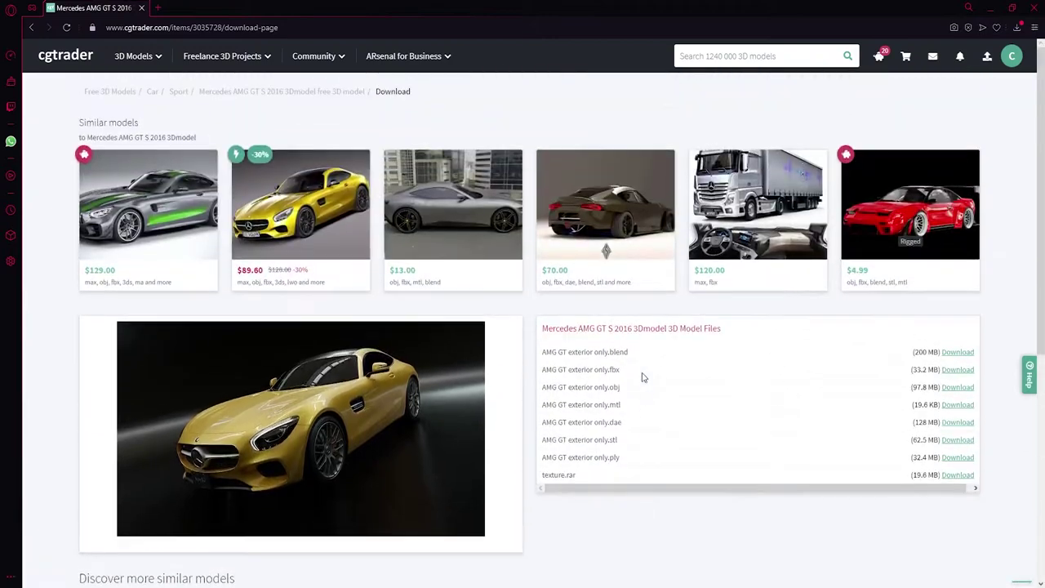
pyautogui.scroll(-1, 642, 378)
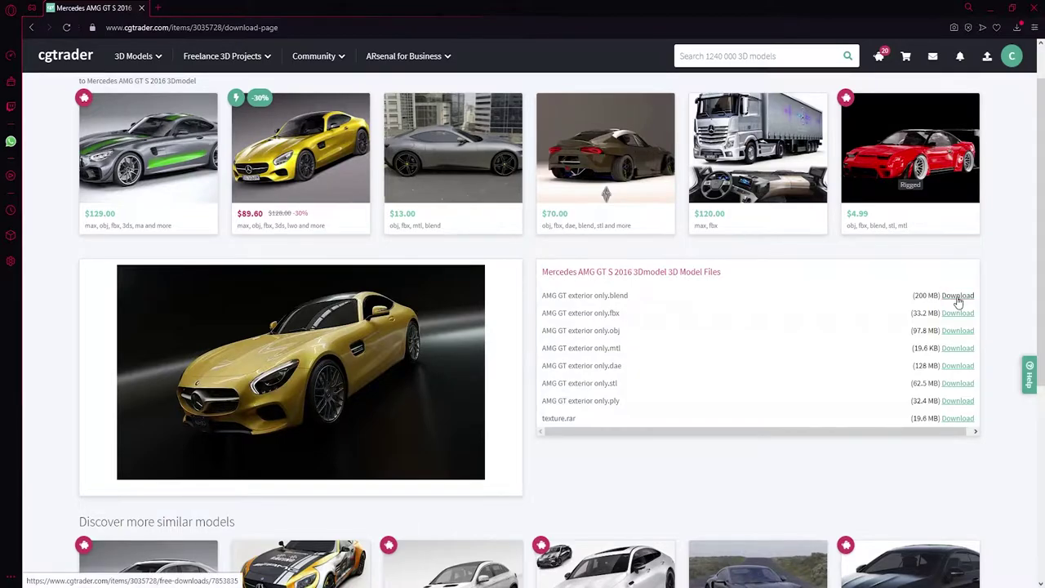
pyautogui.click(962, 419)
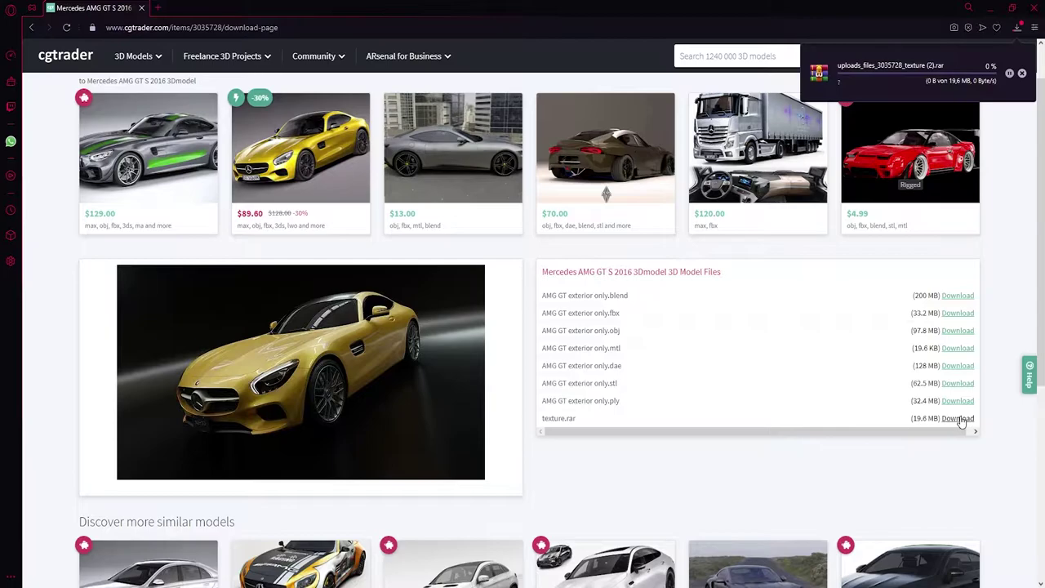
pyautogui.click(952, 317)
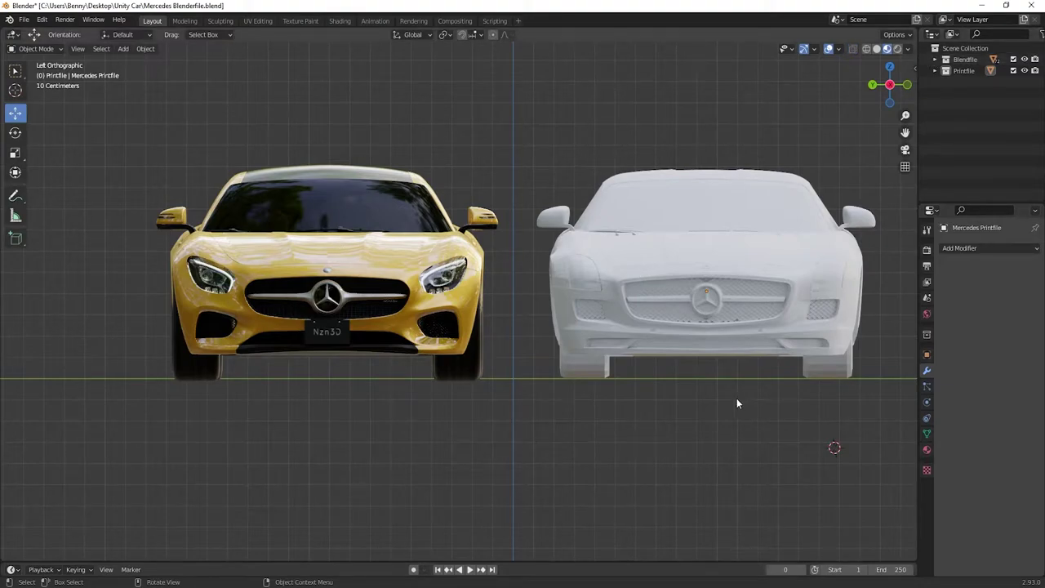
# Step: Expand Printfile, select the Mercedes print object, then collapse the collection again
pyautogui.click(936, 70)
pyautogui.click(979, 83)
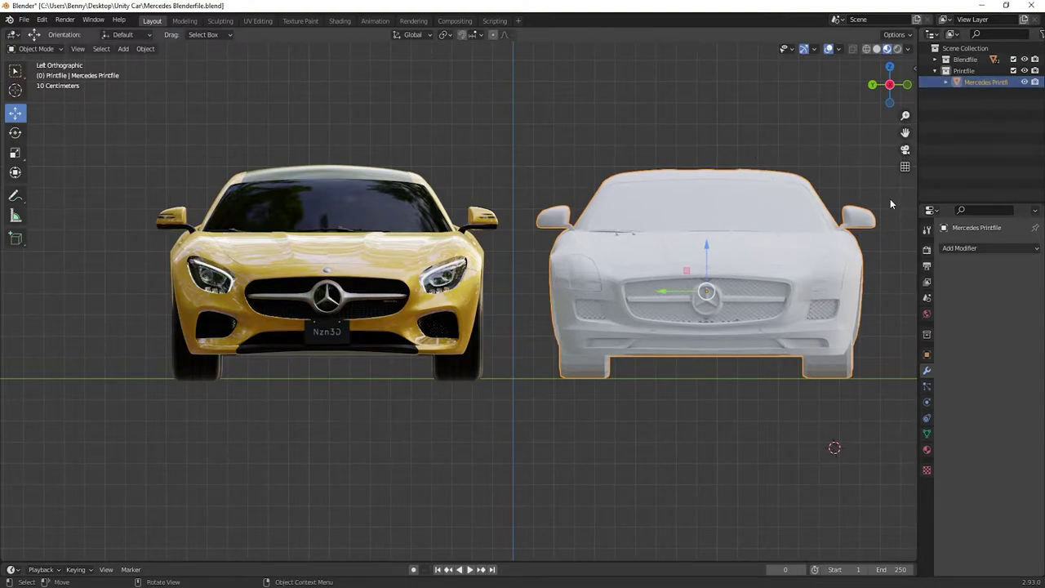
pyautogui.click(937, 70)
# Step: Expand Blendfile and step through its parts: AMG logo_F, AMG logo_R, AMG1 and the body pieces
pyautogui.click(936, 58)
pyautogui.click(984, 70)
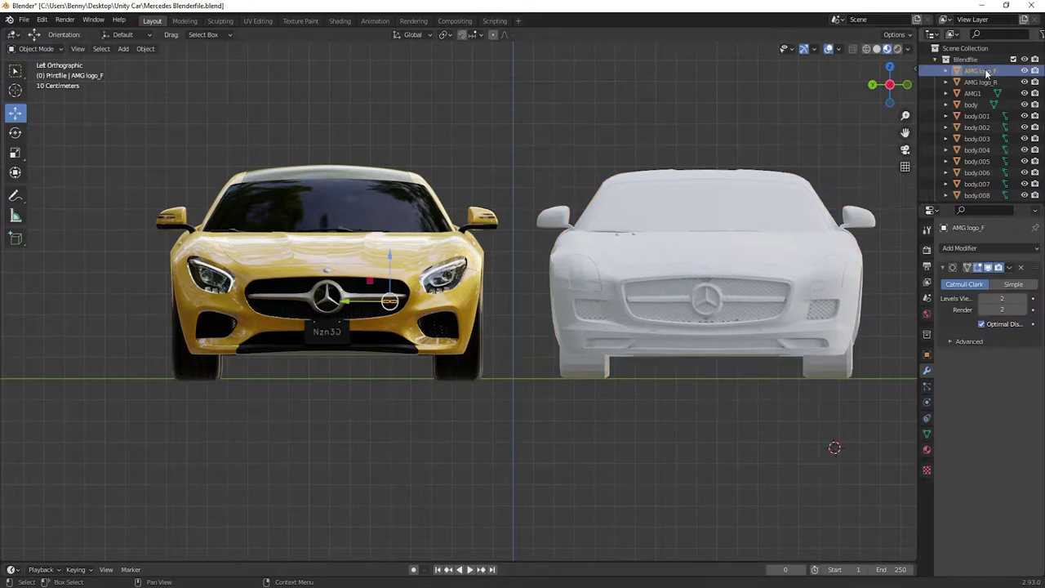
pyautogui.click(989, 83)
pyautogui.press('Down')
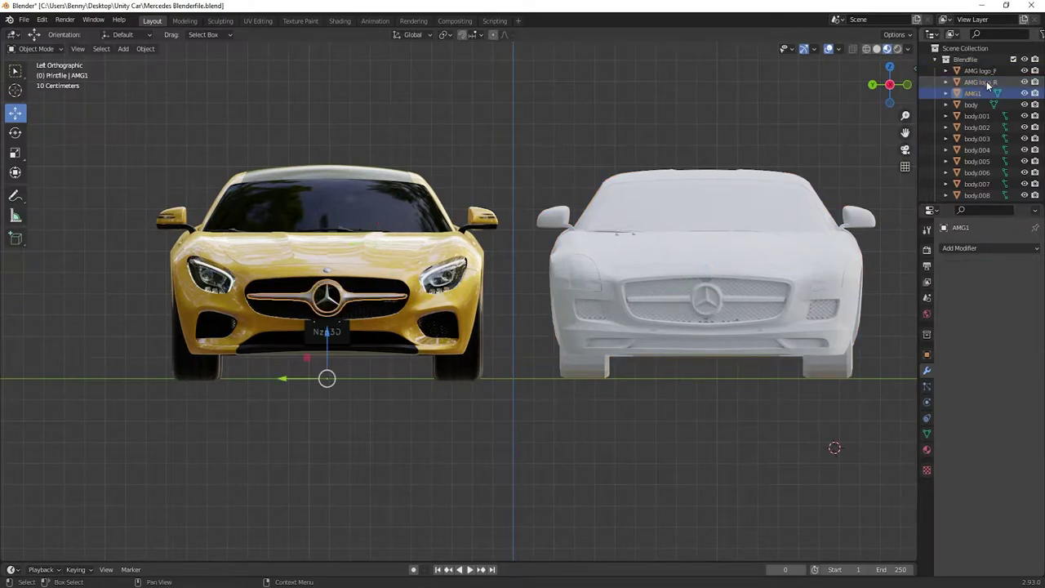
pyautogui.press('Down')
pyautogui.press('Down')
pyautogui.press('Down')
pyautogui.press('Down')
pyautogui.press('Down')
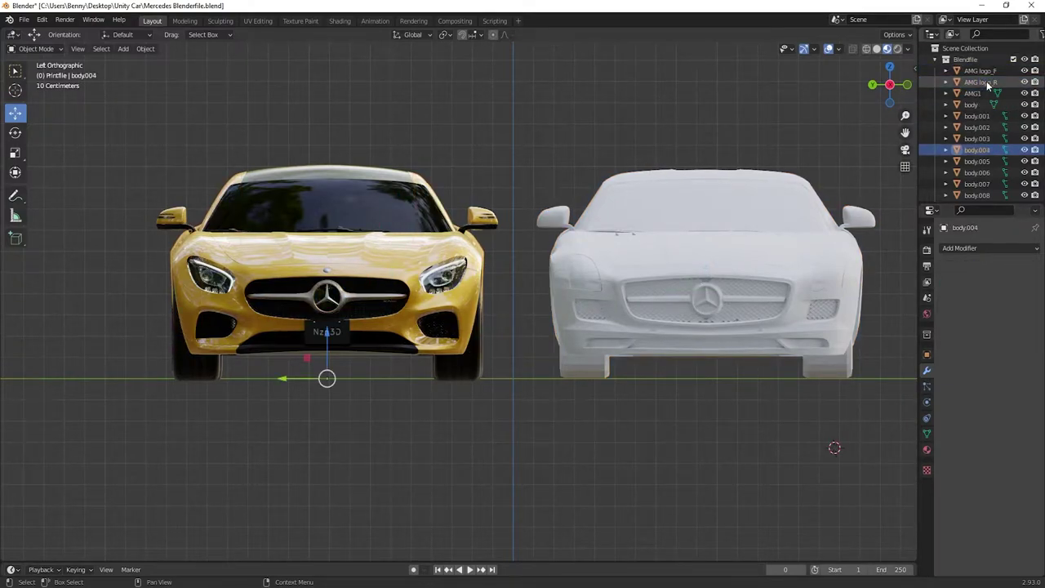
pyautogui.press('Down')
pyautogui.press('Down')
pyautogui.press('Down')
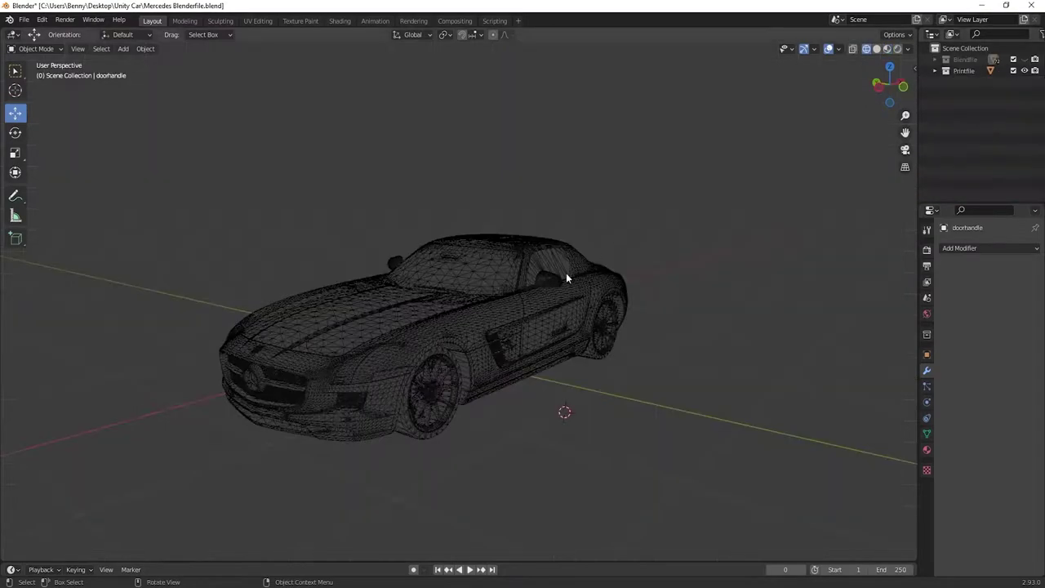
# Step: Orbit and zoom around the wireframe car to view it from the front
pyautogui.scroll(5, 523, 275)
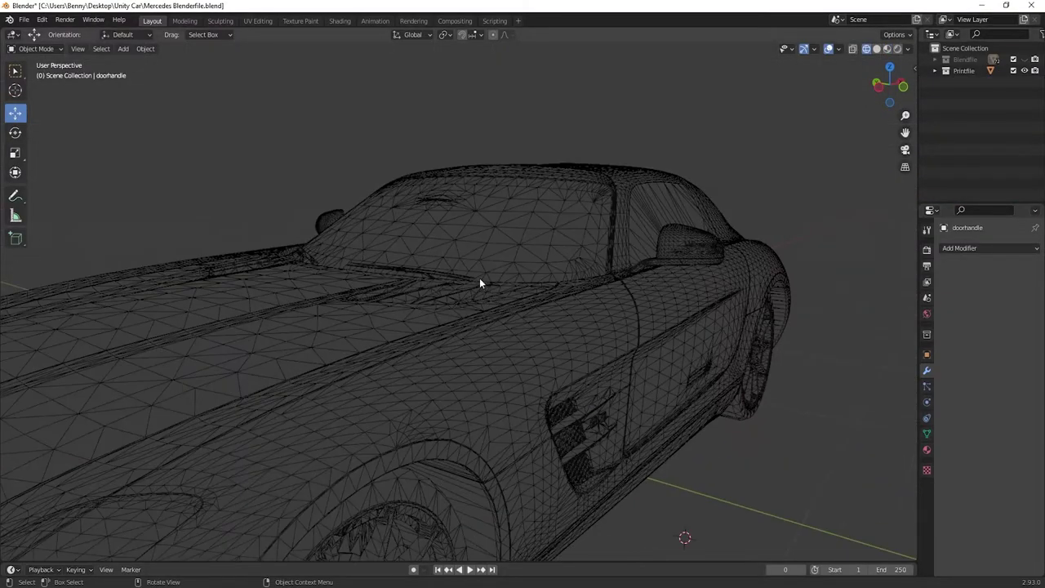
pyautogui.moveTo(479, 277)
pyautogui.mouseDown(button='middle')
pyautogui.moveTo(456, 321)
pyautogui.moveTo(476, 349)
pyautogui.moveTo(348, 307)
pyautogui.moveTo(455, 336)
pyautogui.moveTo(405, 336)
pyautogui.moveTo(528, 300)
pyautogui.moveTo(315, 233)
pyautogui.mouseUp(button='middle')
pyautogui.scroll(5, 654, 273)
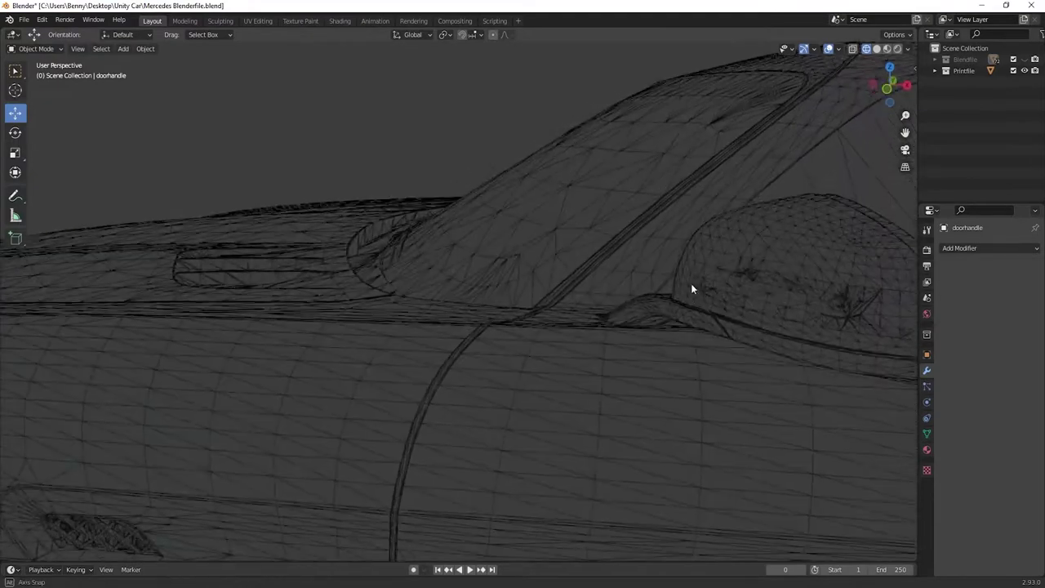
pyautogui.scroll(3, 673, 287)
pyautogui.scroll(3, 672, 286)
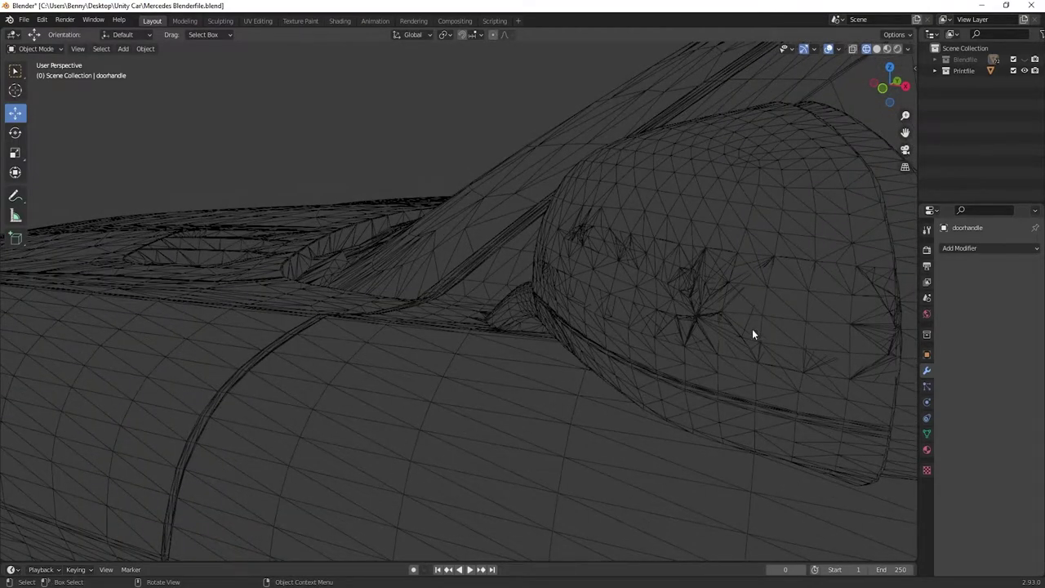
pyautogui.scroll(-10, 698, 367)
pyautogui.moveTo(542, 308); pyautogui.dragTo(458, 261, button='middle')
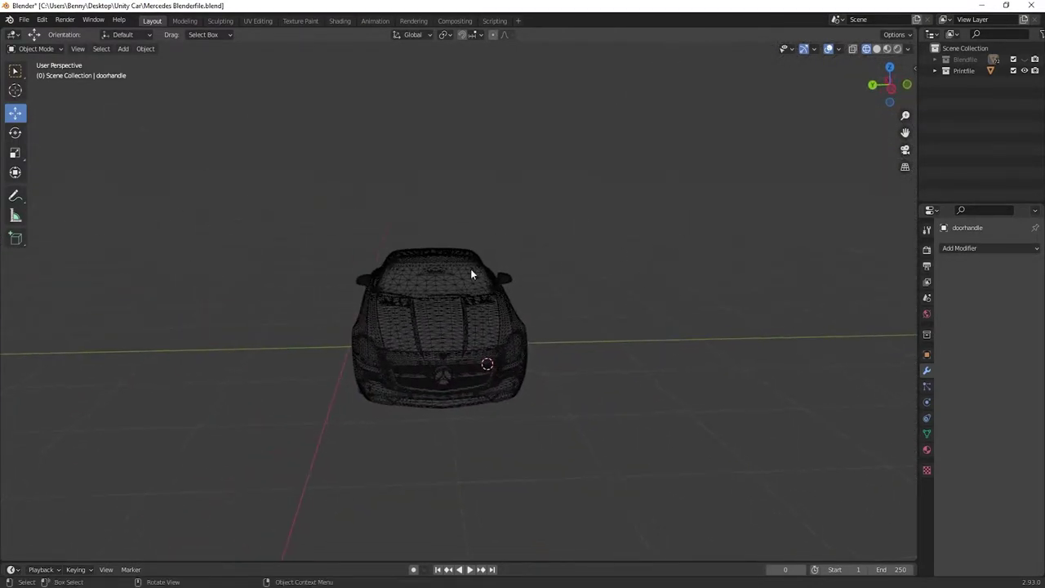
# Step: Unhide the yellow Blendfile car and orbit both cars to view the windshield and mirrors
pyautogui.click(1025, 60)
pyautogui.moveTo(423, 234); pyautogui.dragTo(651, 250, button='middle')
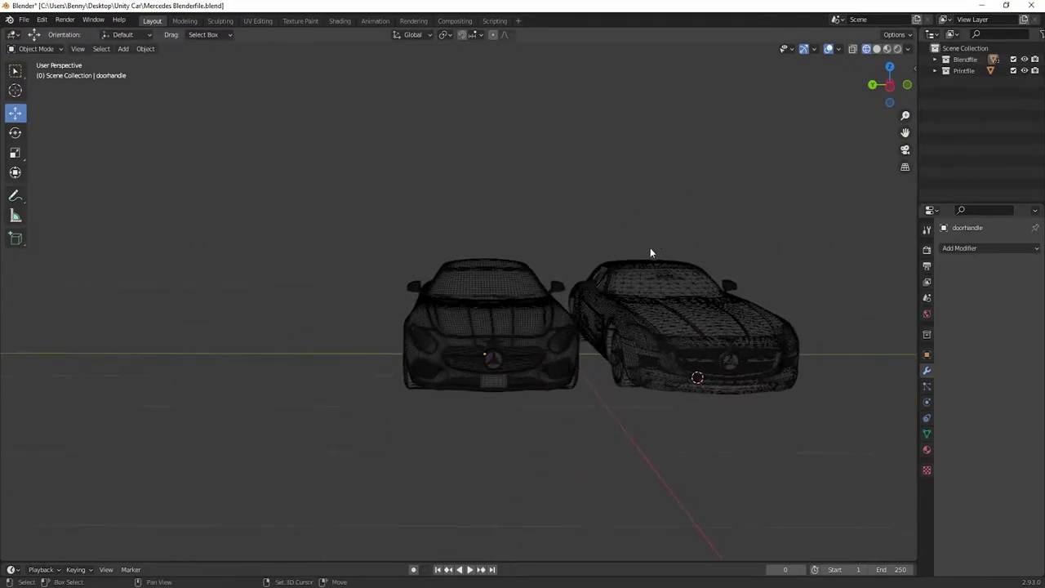
pyautogui.scroll(5, 562, 299)
pyautogui.scroll(3, 562, 299)
pyautogui.moveTo(567, 296); pyautogui.dragTo(597, 348, button='middle')
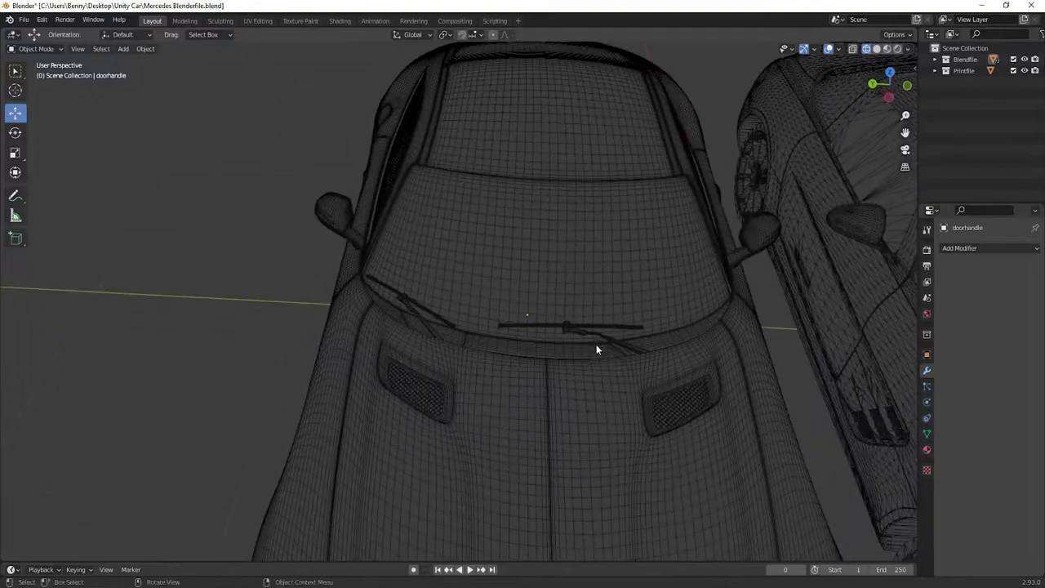
pyautogui.scroll(3, 642, 308)
pyautogui.moveTo(643, 309); pyautogui.dragTo(586, 285, button='middle')
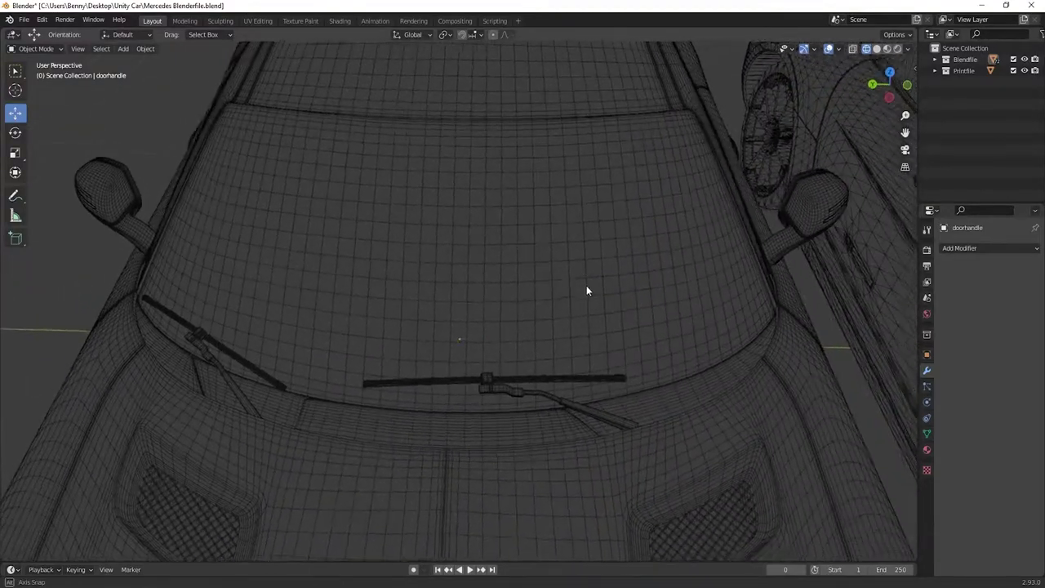
# Step: Inspect both cars from low side and three-quarter angles, ending on the mirror area
pyautogui.moveTo(586, 285)
pyautogui.mouseDown(button='middle')
pyautogui.moveTo(506, 362)
pyautogui.moveTo(553, 327)
pyautogui.moveTo(464, 378)
pyautogui.moveTo(544, 336)
pyautogui.moveTo(614, 327)
pyautogui.mouseUp(button='middle')
pyautogui.moveTo(365, 285)
pyautogui.mouseDown(button='middle')
pyautogui.moveTo(480, 299)
pyautogui.moveTo(583, 268)
pyautogui.moveTo(502, 314)
pyautogui.moveTo(389, 322)
pyautogui.moveTo(640, 250)
pyautogui.mouseUp(button='middle')
pyautogui.scroll(3, 603, 254)
pyautogui.scroll(3, 603, 253)
pyautogui.scroll(2, 496, 324)
pyautogui.scroll(-2, 697, 290)
pyautogui.moveTo(698, 290)
pyautogui.mouseDown(button='middle')
pyautogui.moveTo(535, 297)
pyautogui.moveTo(568, 313)
pyautogui.mouseUp(button='middle')
pyautogui.scroll(-3, 532, 294)
pyautogui.scroll(3, 567, 307)
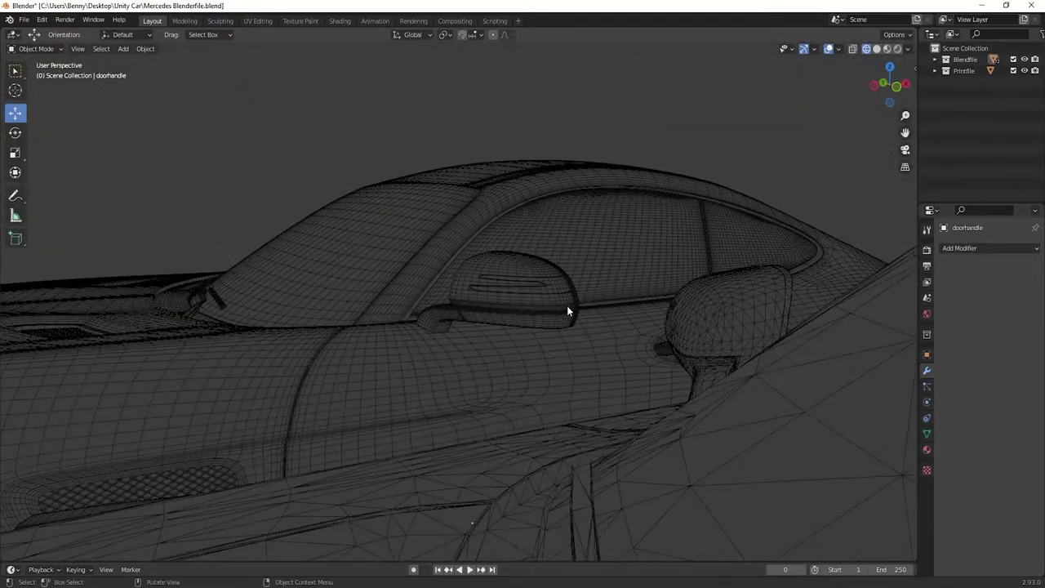
pyautogui.scroll(2, 568, 306)
pyautogui.scroll(4, 575, 307)
pyautogui.scroll(-4, 577, 313)
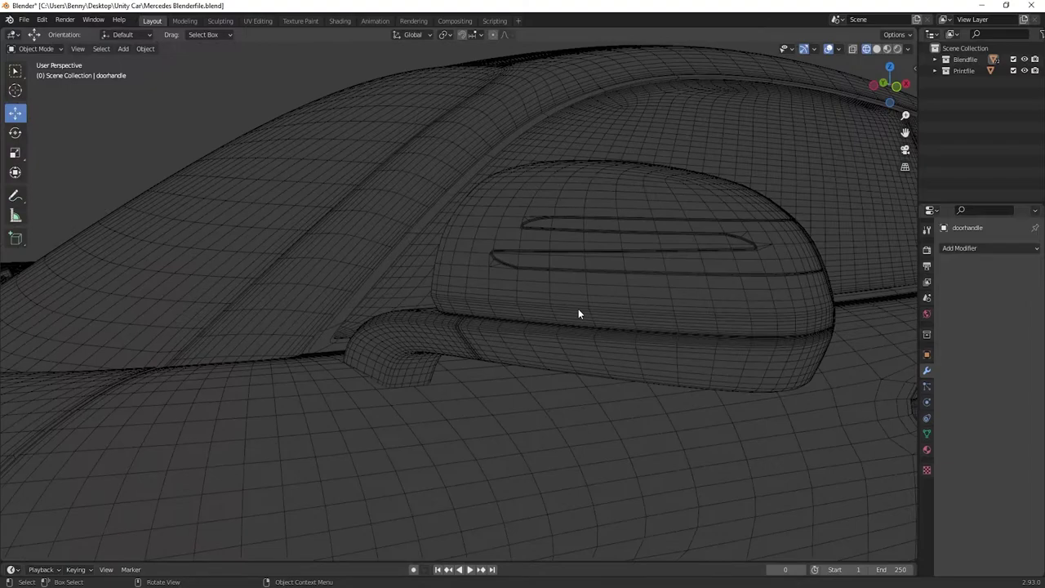
pyautogui.keyDown('shift'); pyautogui.moveTo(578, 311); pyautogui.dragTo(607, 320, button='middle'); pyautogui.keyUp('shift')
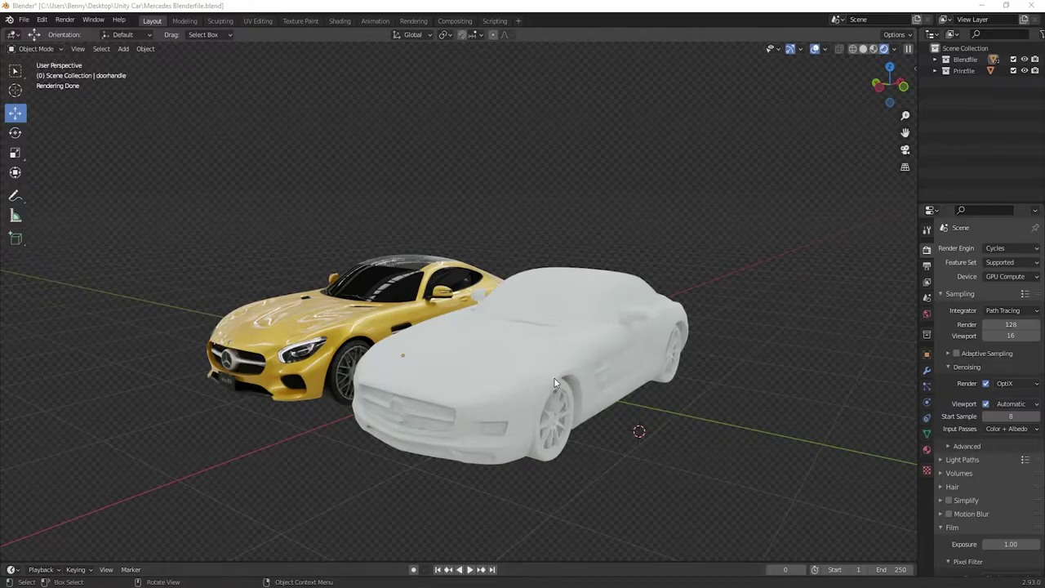
pyautogui.moveTo(387, 386); pyautogui.dragTo(541, 381, button='middle')
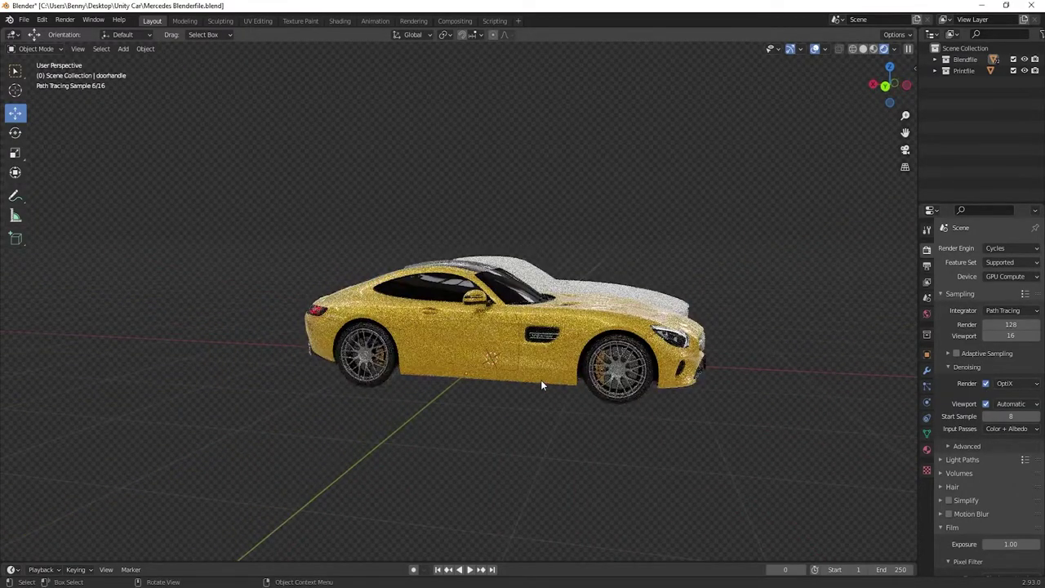
pyautogui.moveTo(602, 401)
pyautogui.mouseDown(button='middle')
pyautogui.moveTo(565, 360)
pyautogui.moveTo(617, 363)
pyautogui.mouseUp(button='middle')
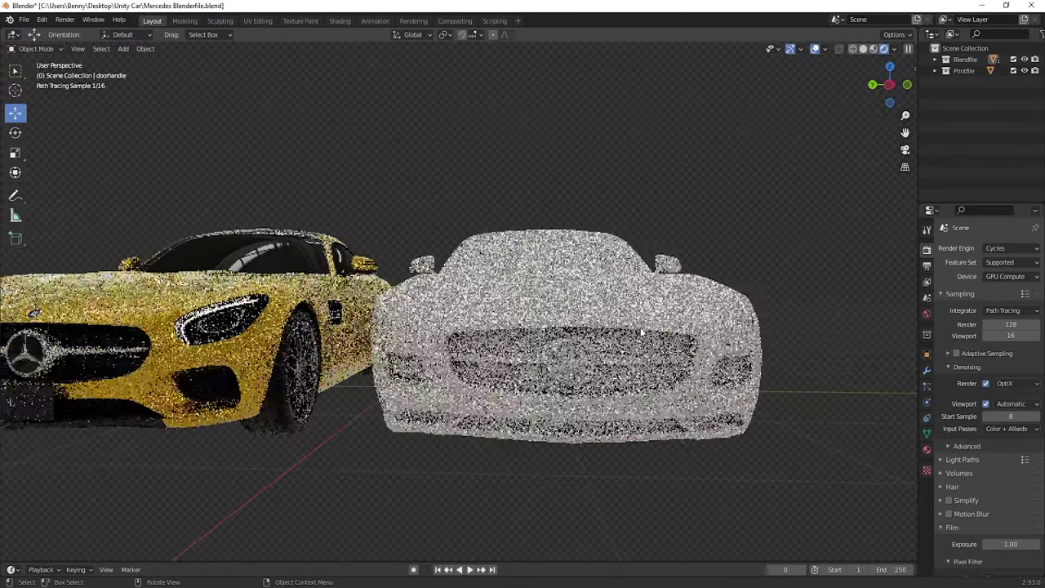
pyautogui.keyDown('shift'); pyautogui.moveTo(641, 333); pyautogui.dragTo(495, 331, button='middle'); pyautogui.keyUp('shift')
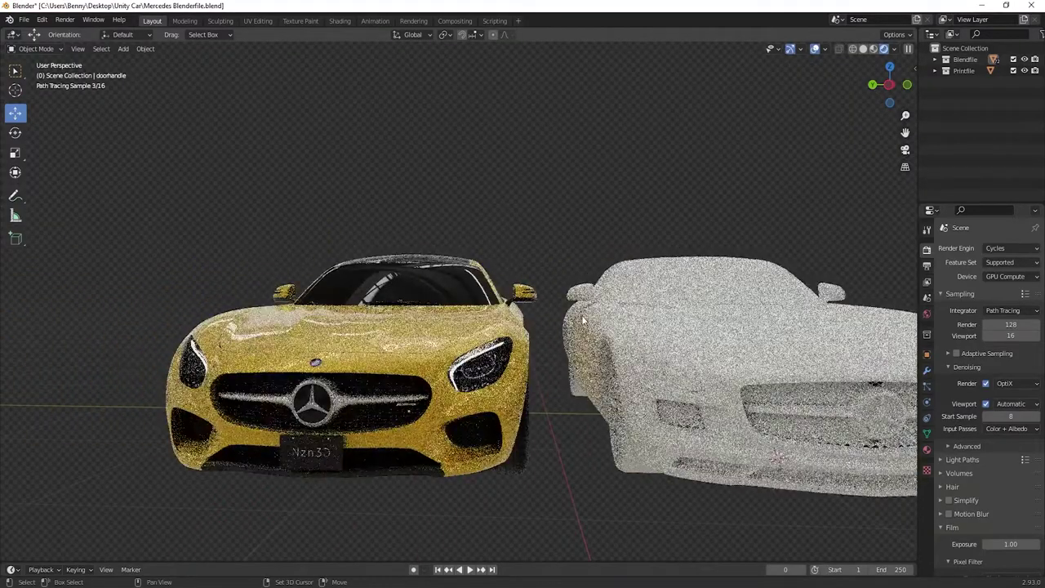
pyautogui.scroll(5, 494, 330)
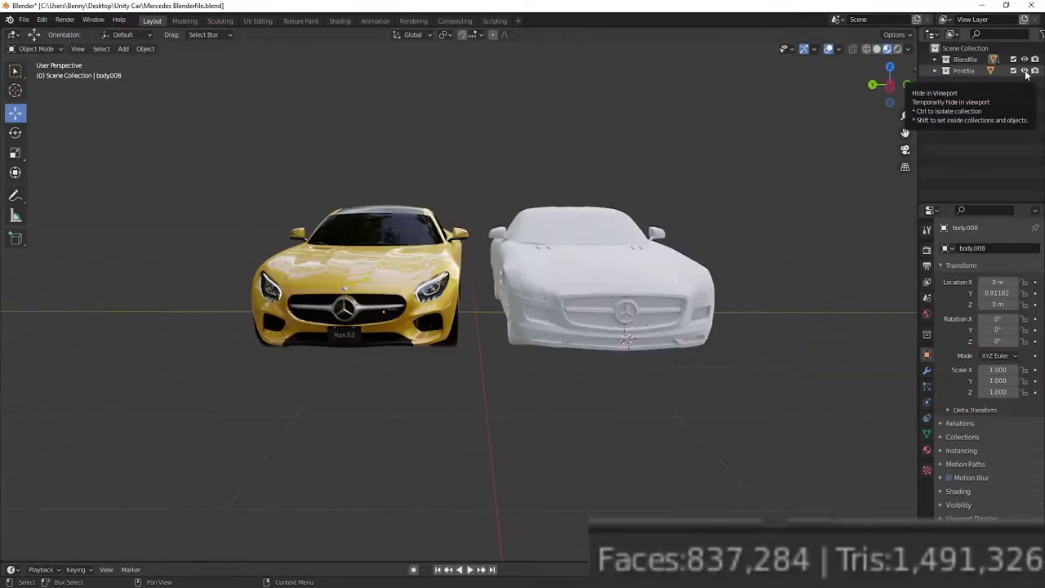
# Step: Toggle Printfile and Blendfile visibility to compare the white and yellow cars
pyautogui.click(1026, 71)
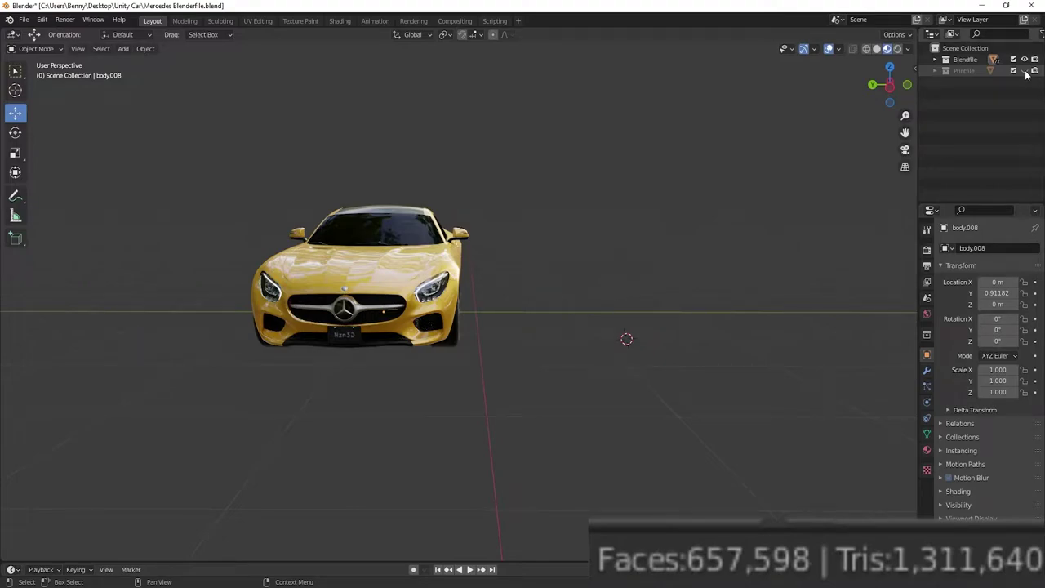
pyautogui.click(1026, 71)
pyautogui.click(1026, 60)
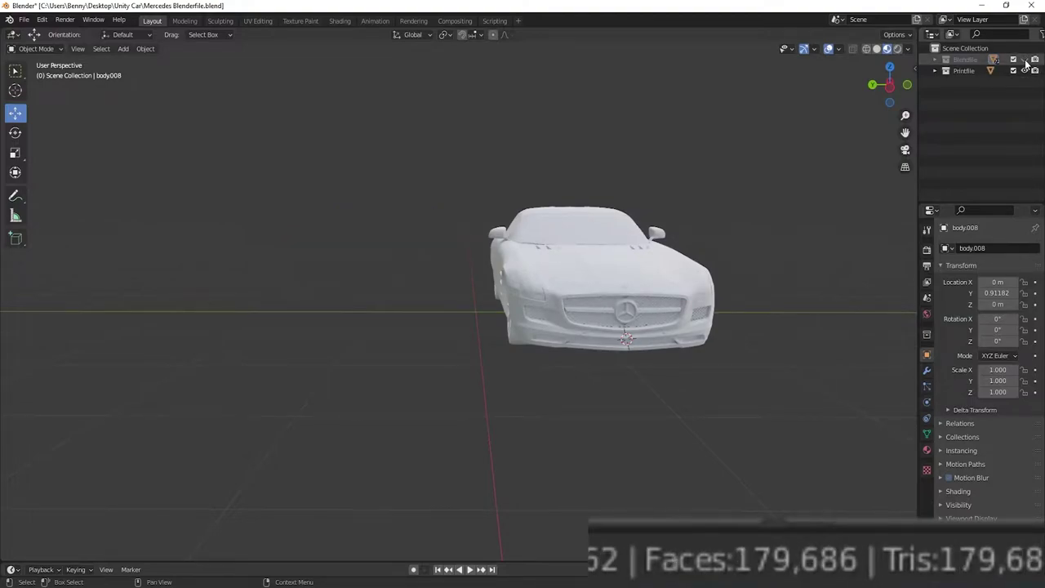
pyautogui.click(1026, 59)
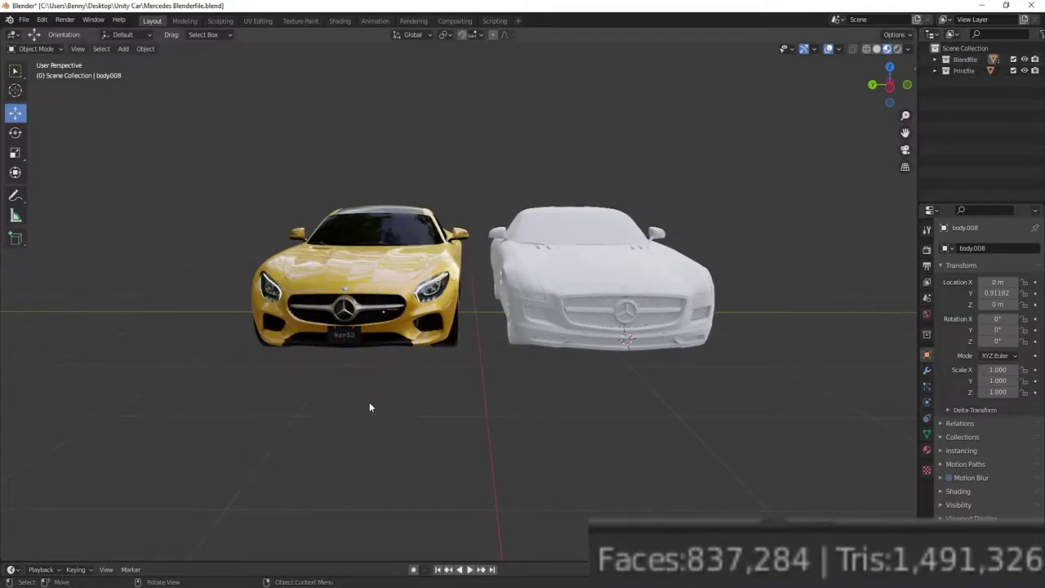
# Step: Expand the Printfile collection in the Outliner to view its contents
pyautogui.scroll(1, 465, 348)
pyautogui.scroll(1, 458, 355)
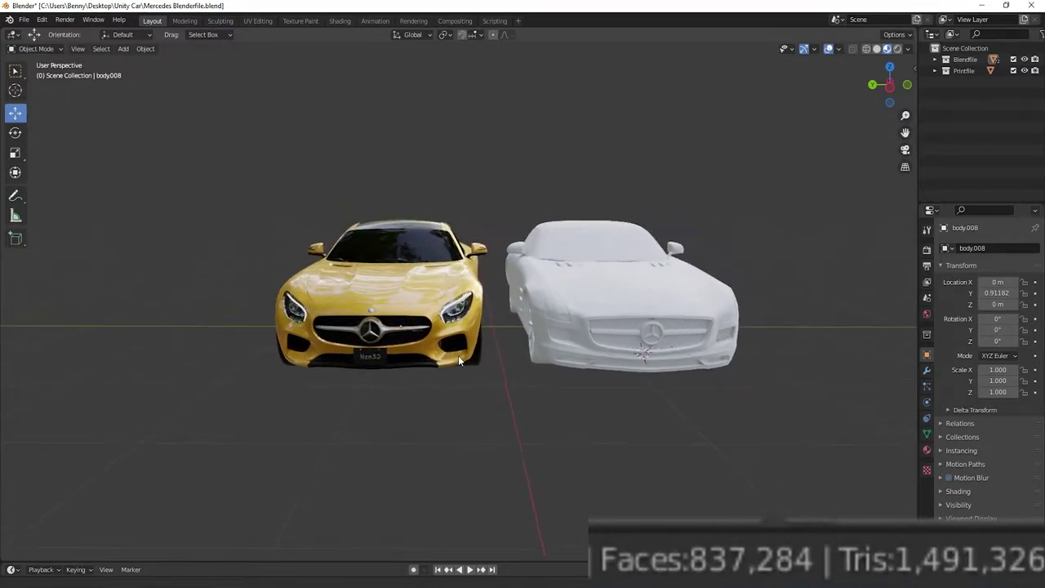
pyautogui.scroll(3, 486, 375)
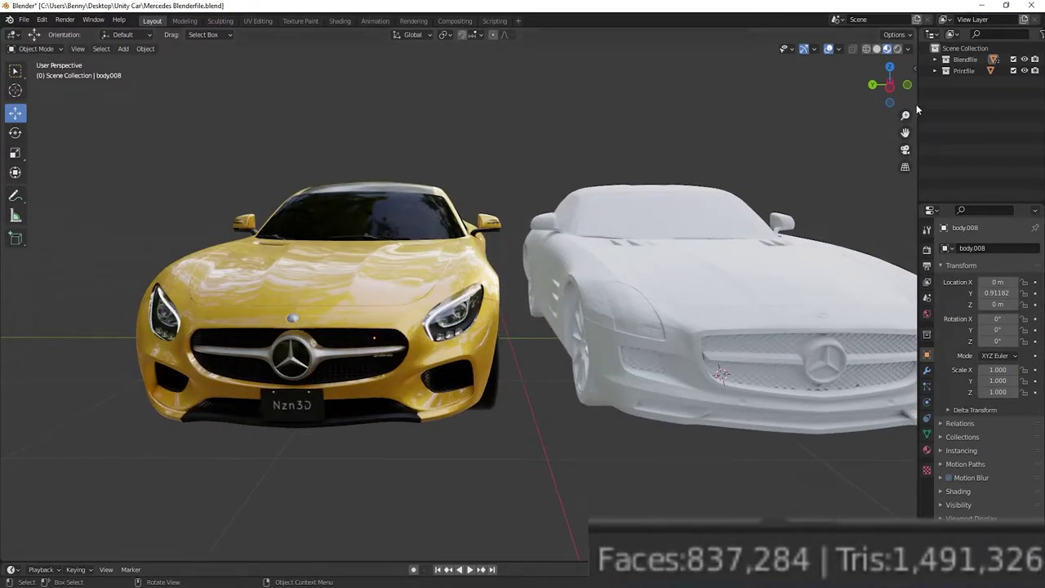
pyautogui.click(935, 71)
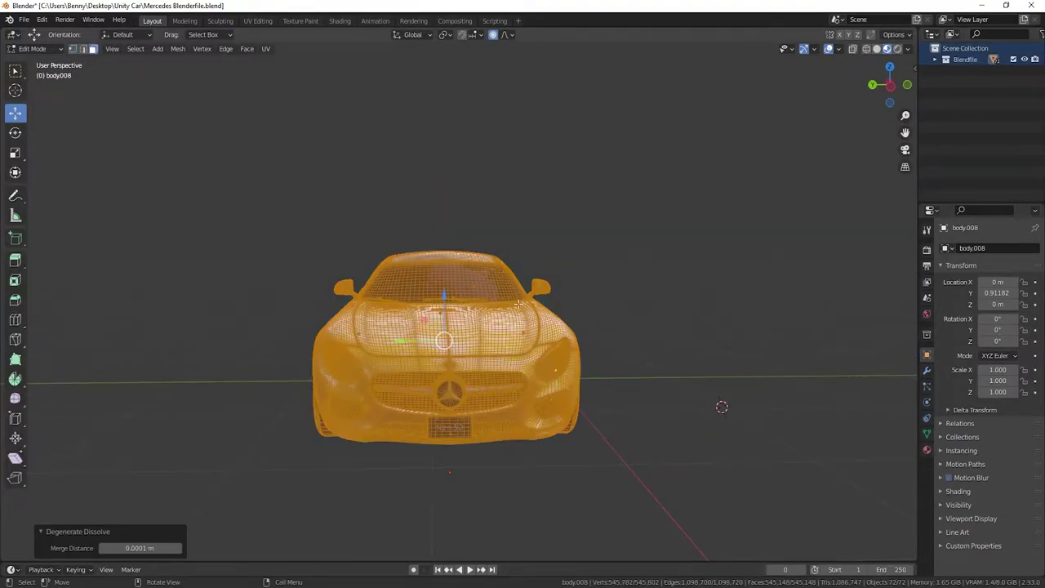
# Step: Triangulate all faces of the car body mesh with Ctrl+T, using Beauty methods
pyautogui.rightClick(490, 320)
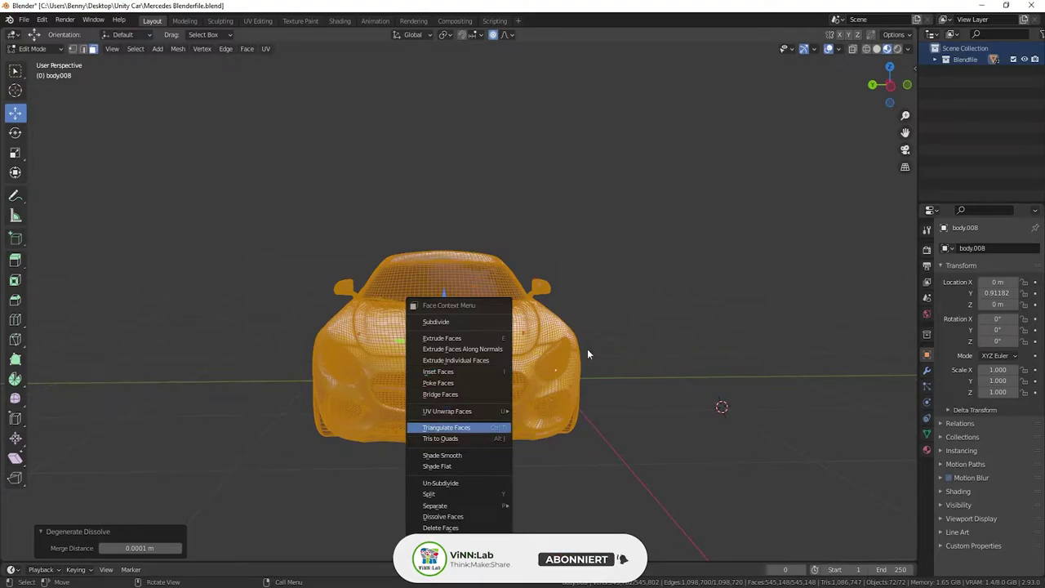
pyautogui.hotkey('ctrl', 't')
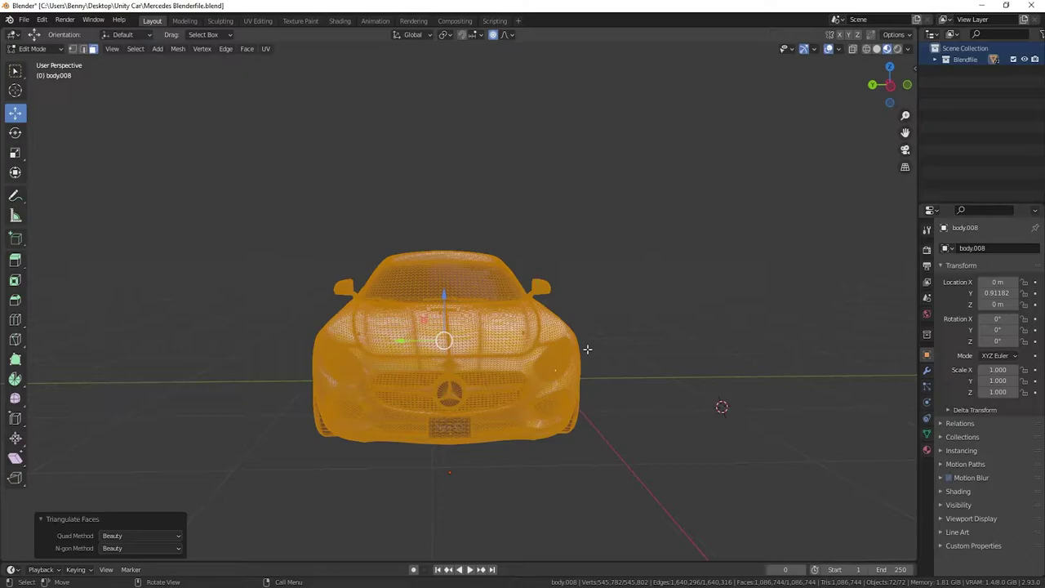
pyautogui.moveTo(632, 303); pyautogui.dragTo(565, 311, button='middle')
# Step: Zoom in to inspect the triangulated mirror, then orbit back to the car's front
pyautogui.scroll(5, 565, 310)
pyautogui.scroll(3, 560, 322)
pyautogui.scroll(3, 555, 335)
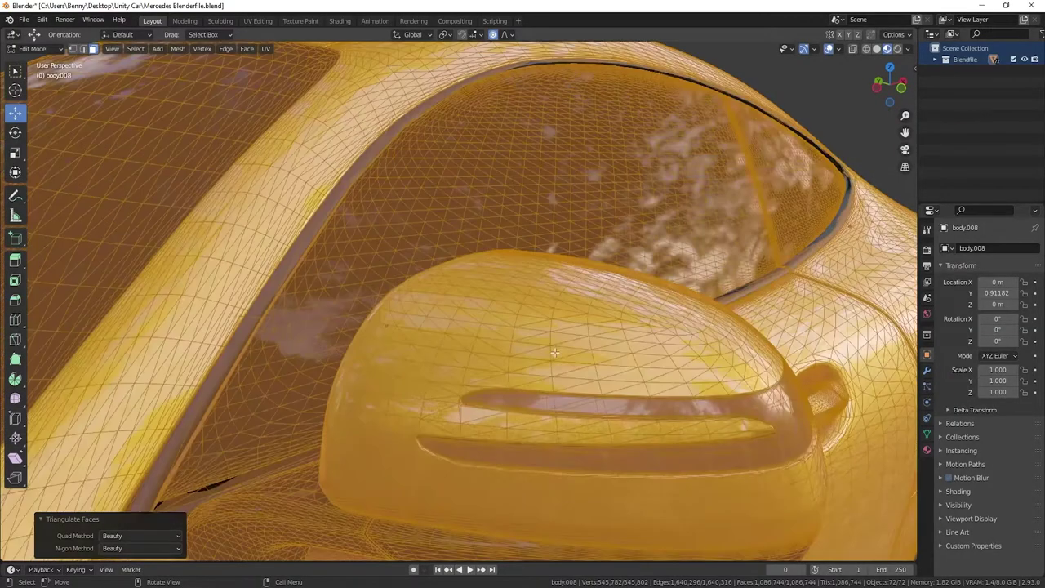
pyautogui.scroll(3, 550, 343)
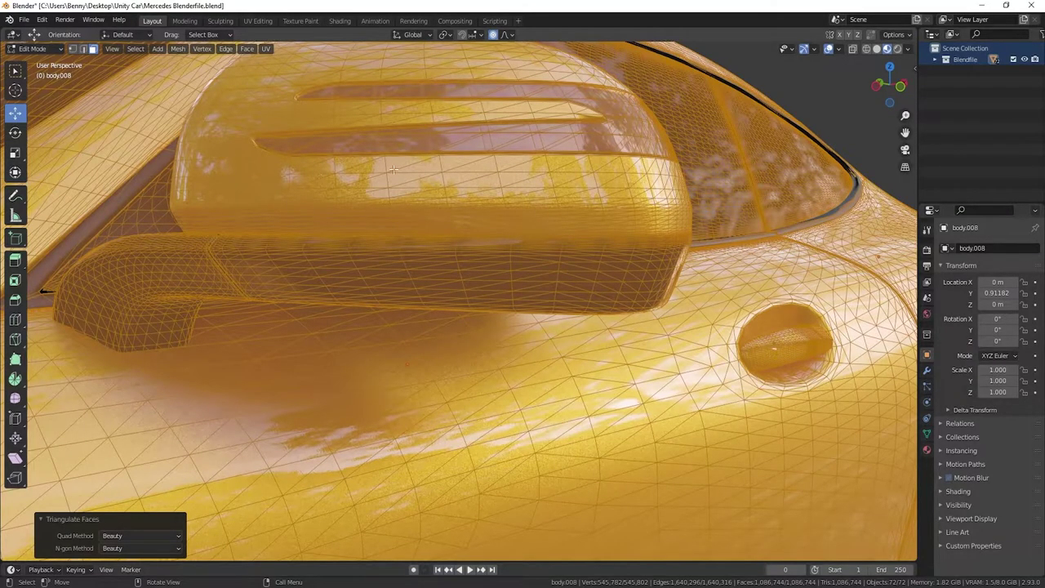
pyautogui.scroll(-3, 544, 158)
pyautogui.scroll(-3, 525, 163)
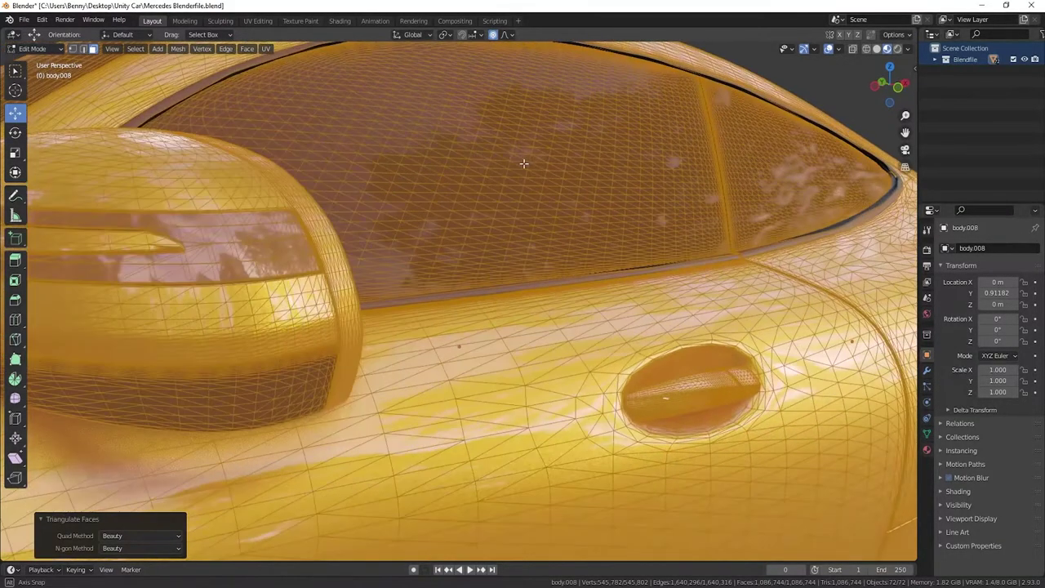
pyautogui.scroll(-5, 404, 346)
pyautogui.moveTo(403, 346); pyautogui.dragTo(464, 320, button='middle')
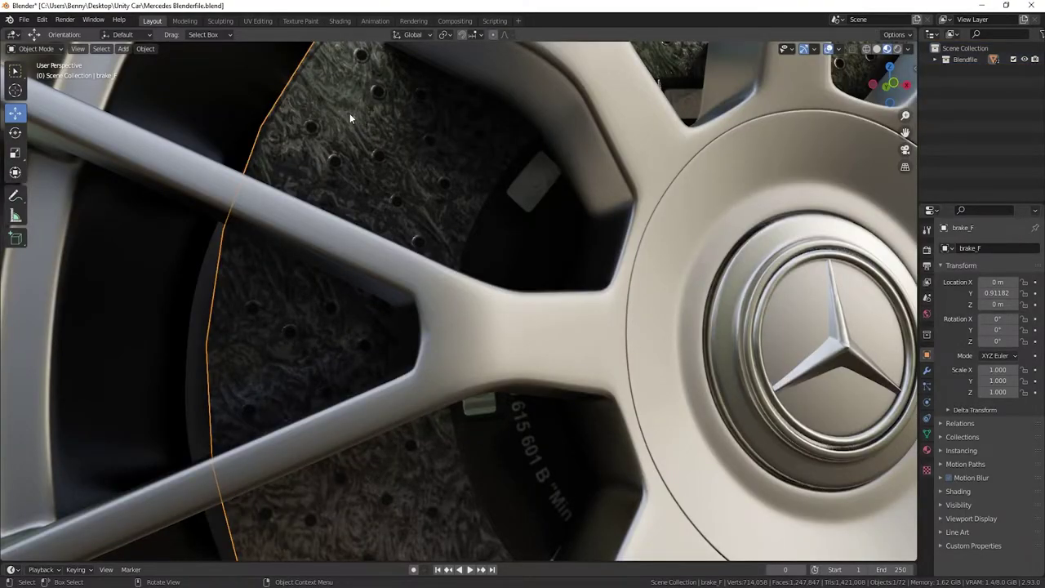
# Step: Switch to the Shading workspace and pan around the material node graph
pyautogui.click(348, 22)
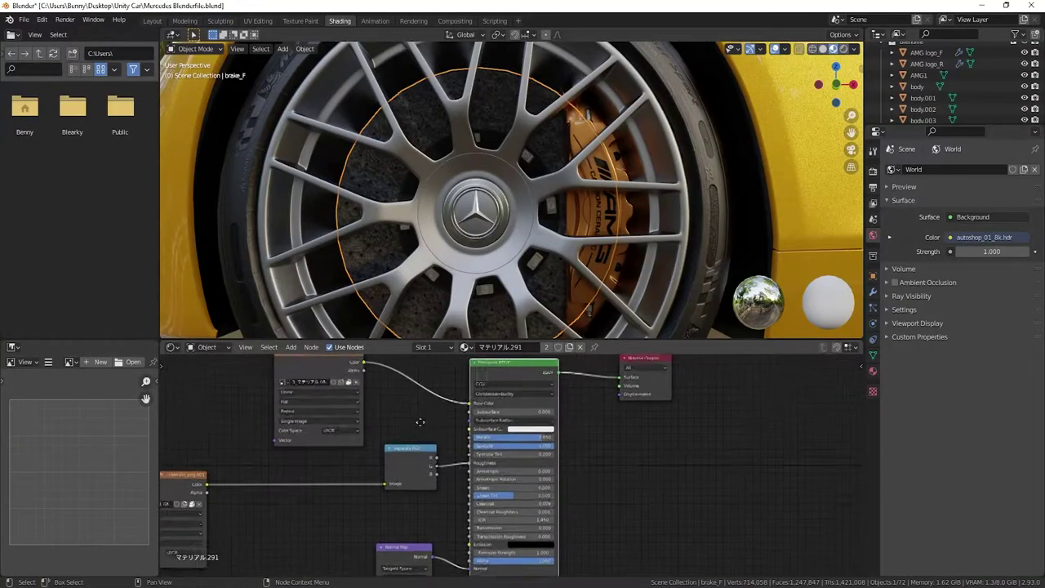
pyautogui.moveTo(391, 439); pyautogui.dragTo(432, 415, button='middle')
pyautogui.scroll(-3, 428, 469)
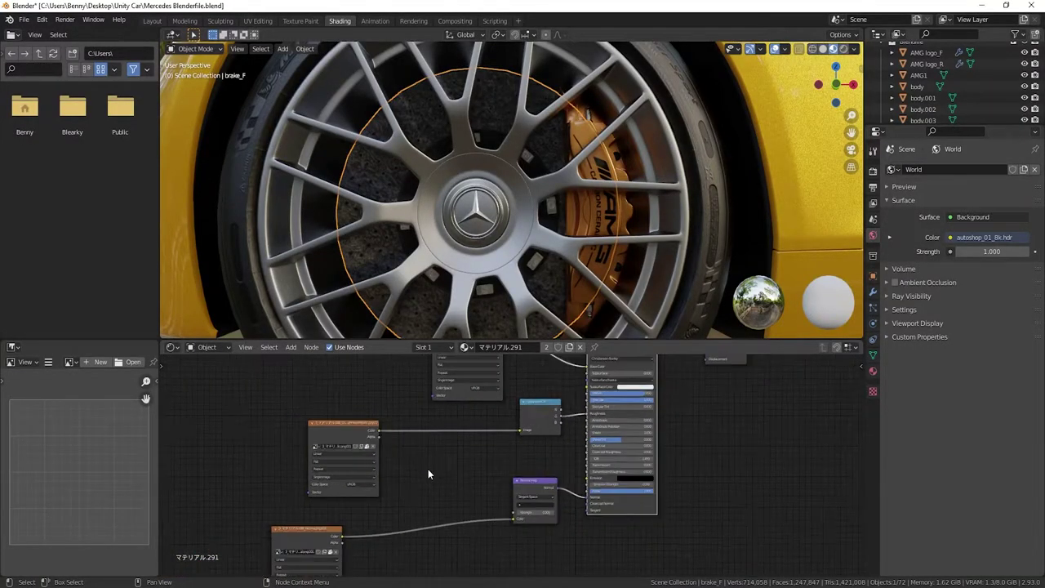
pyautogui.moveTo(428, 468); pyautogui.dragTo(437, 467, button='middle')
pyautogui.scroll(-2, 436, 469)
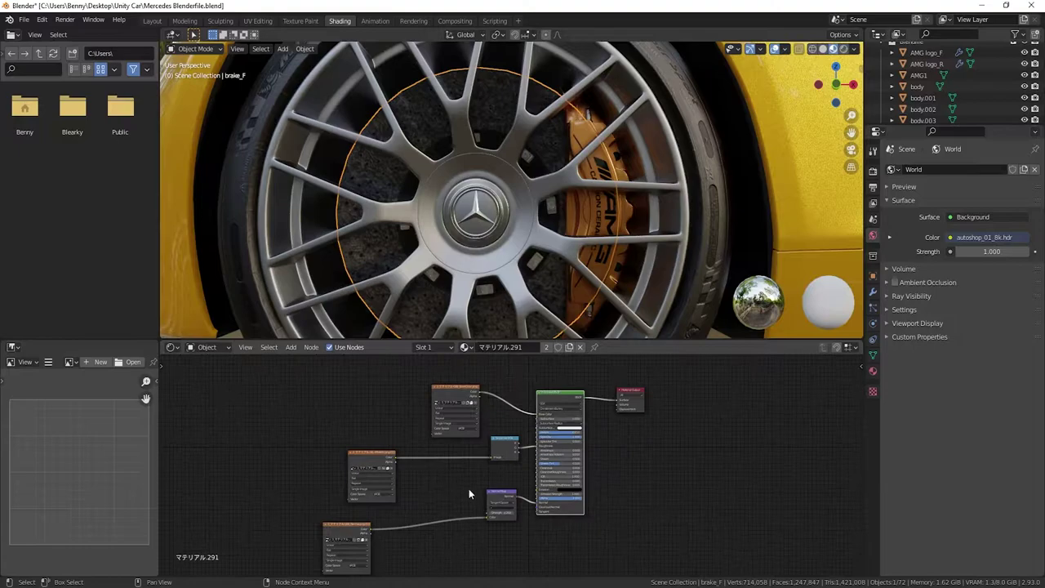
pyautogui.scroll(2, 491, 531)
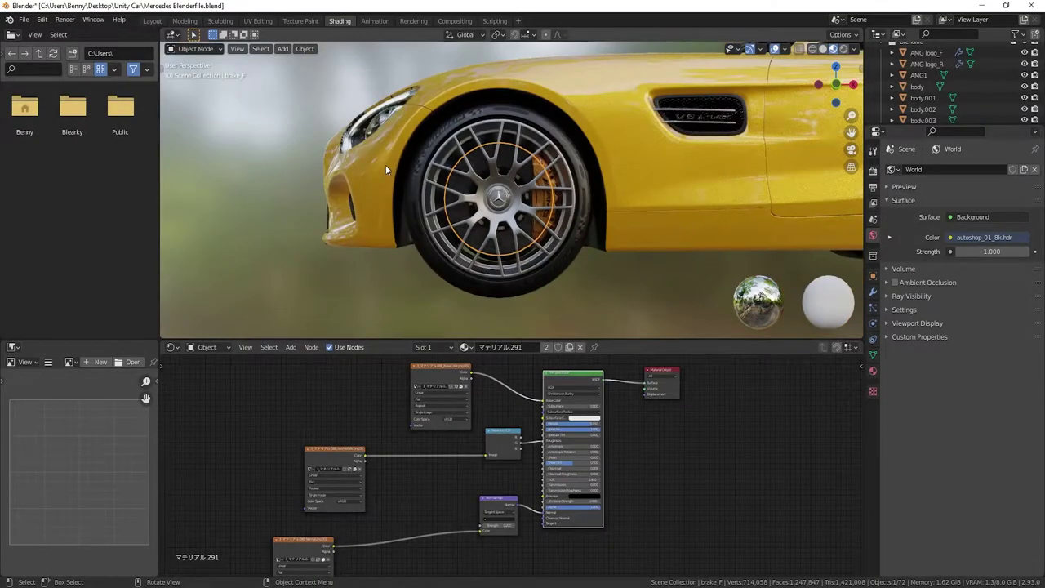
# Step: Review the car body's shader and texture nodes, then select all objects
pyautogui.click(384, 164)
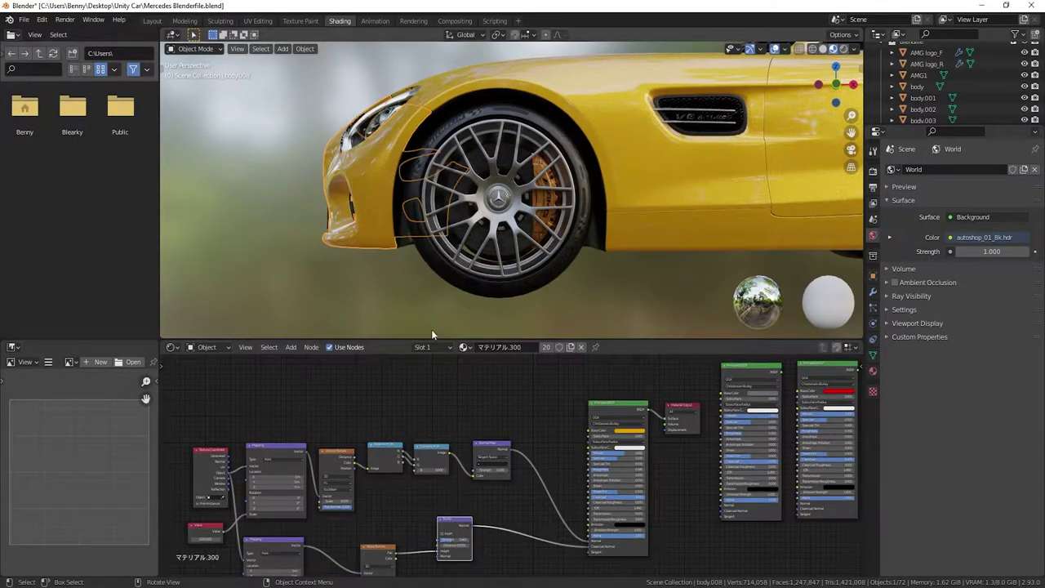
pyautogui.moveTo(531, 405); pyautogui.dragTo(378, 409, button='middle')
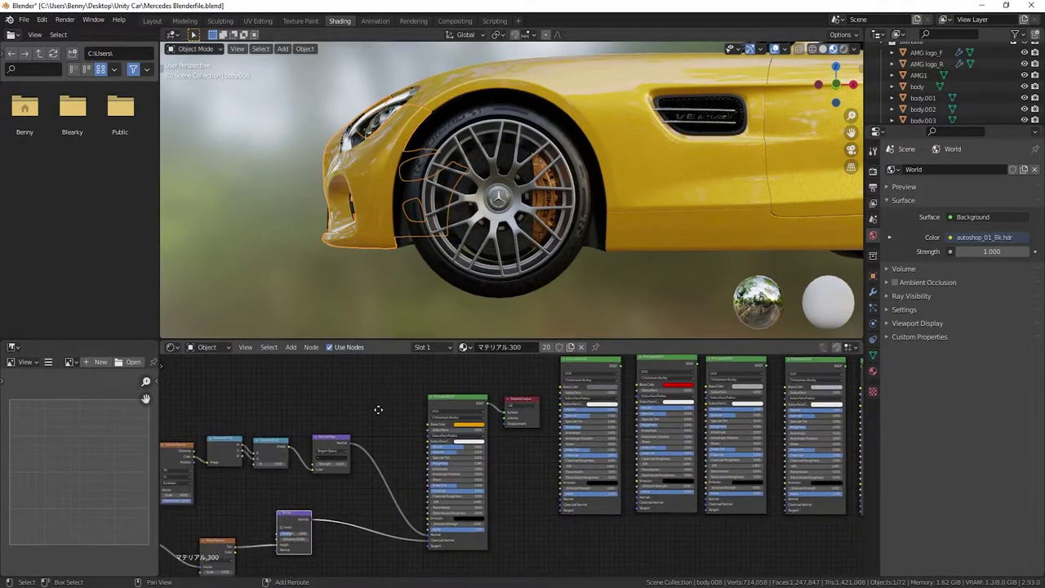
pyautogui.moveTo(379, 409); pyautogui.dragTo(637, 382, button='middle')
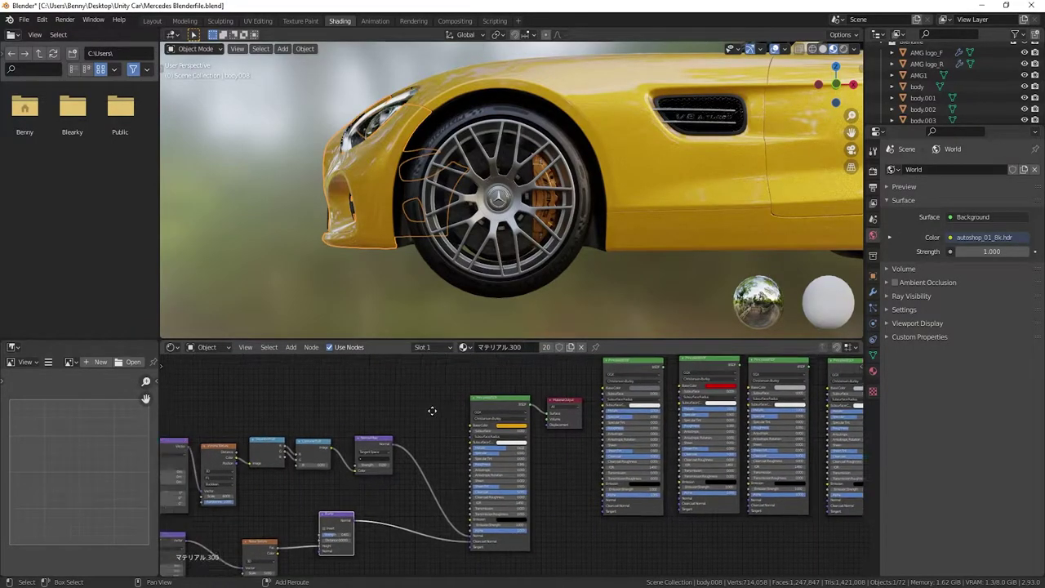
pyautogui.scroll(3, 344, 511)
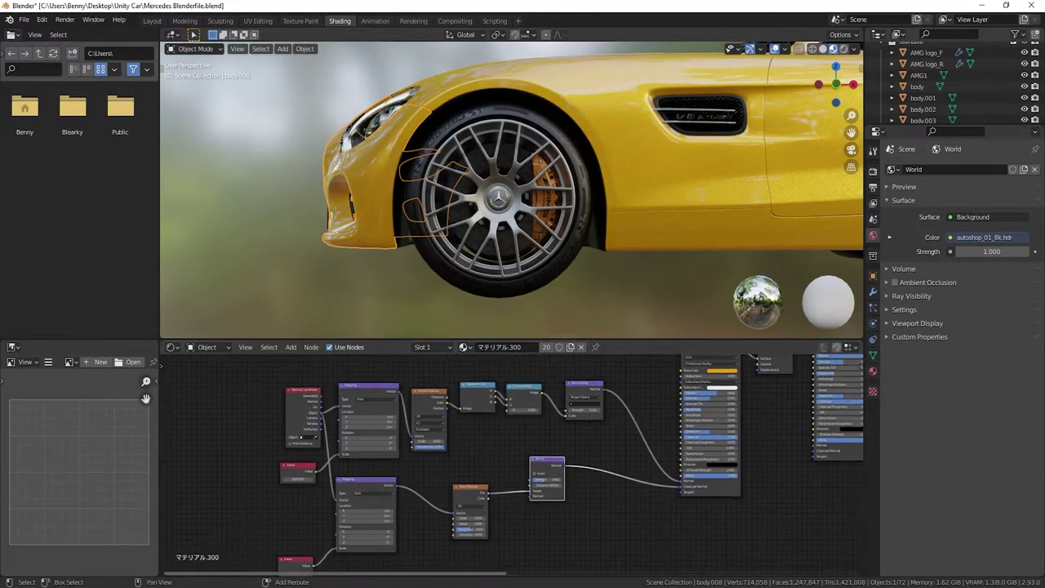
pyautogui.moveTo(346, 372); pyautogui.dragTo(293, 396, button='middle')
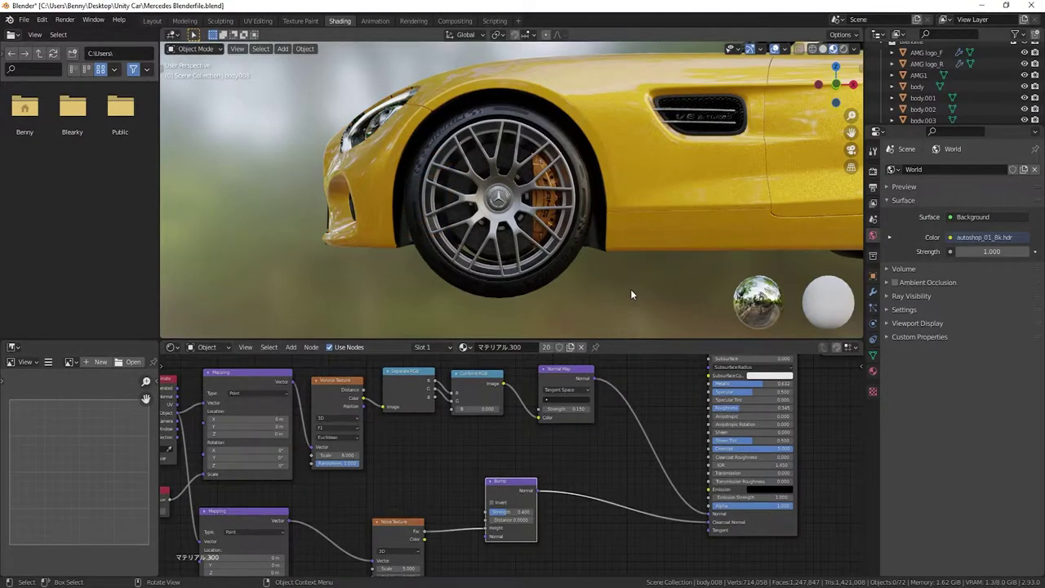
pyautogui.press('a')
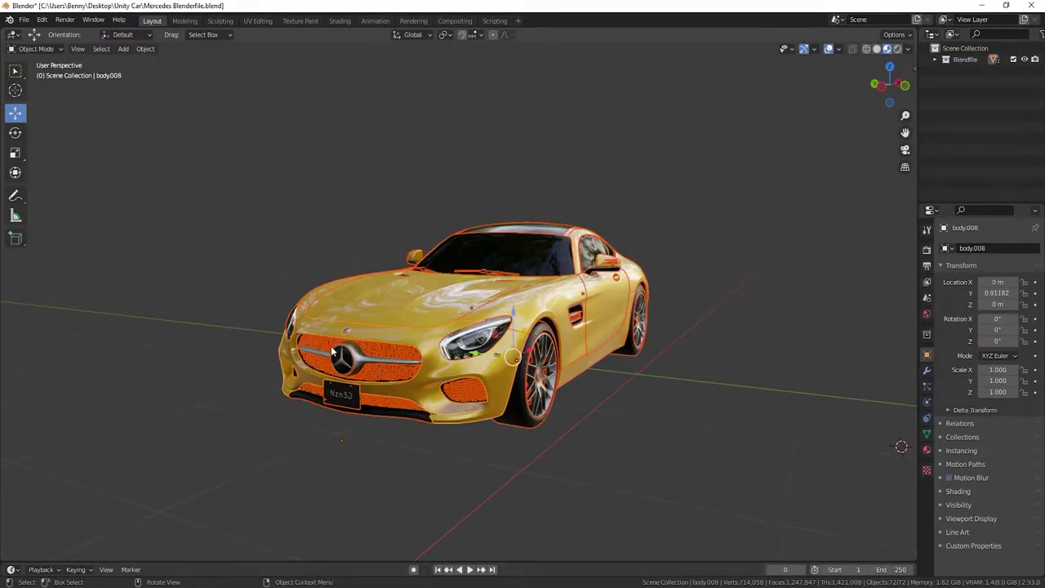
# Step: Start an FBX export and rename the file to 'Mercedes Blender to FBX'
pyautogui.click(24, 20)
pyautogui.moveTo(84, 185)
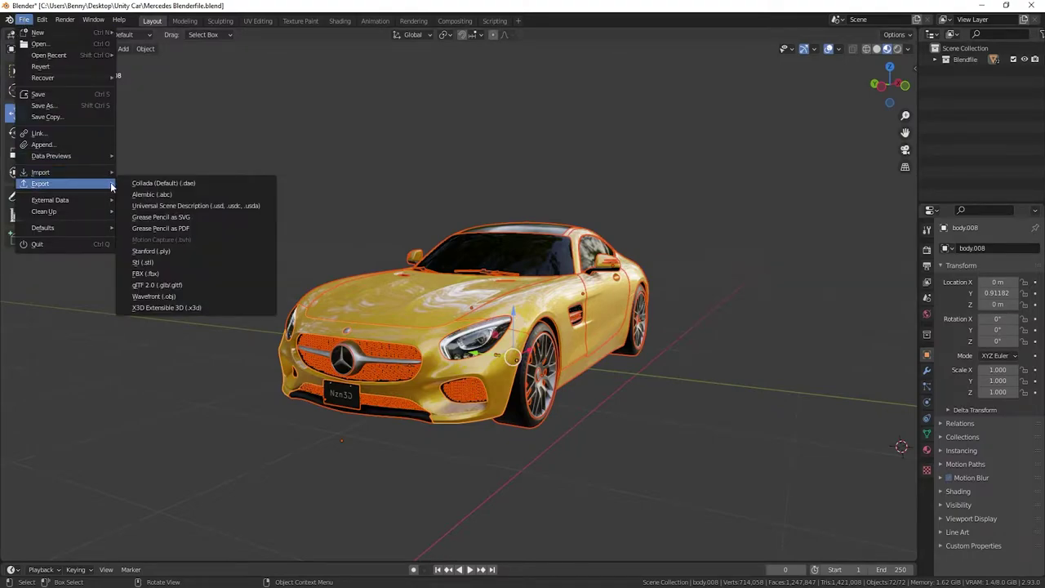
pyautogui.click(163, 273)
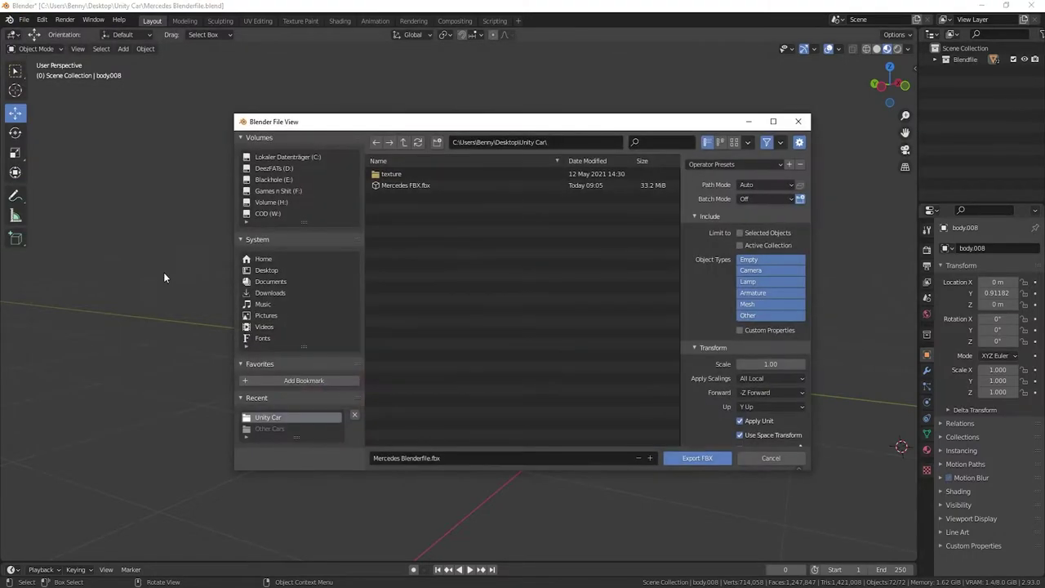
pyautogui.click(404, 460)
pyautogui.moveTo(401, 458); pyautogui.dragTo(432, 458)
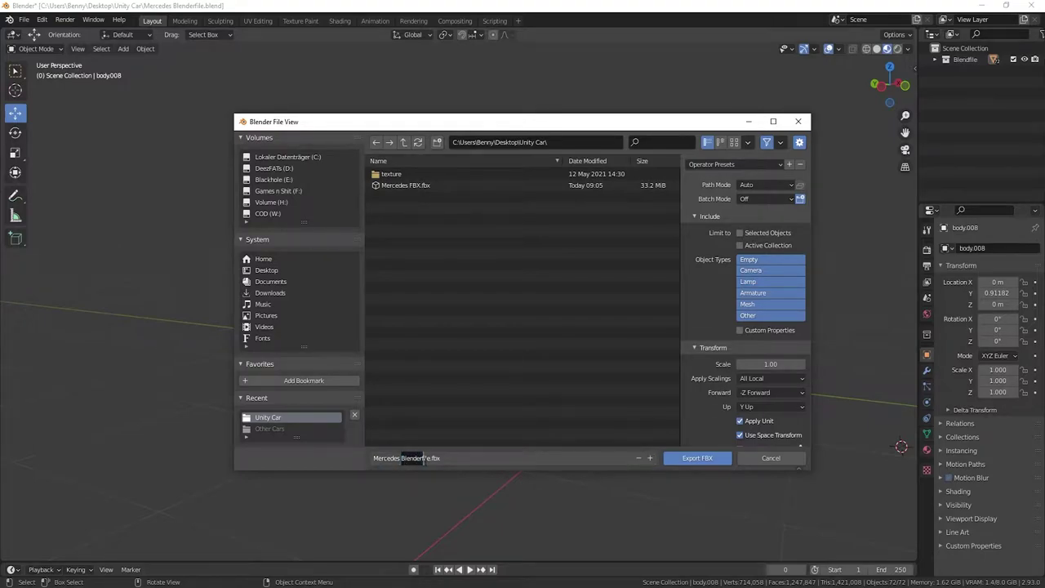
pyautogui.write('Blender')
pyautogui.press('Return')
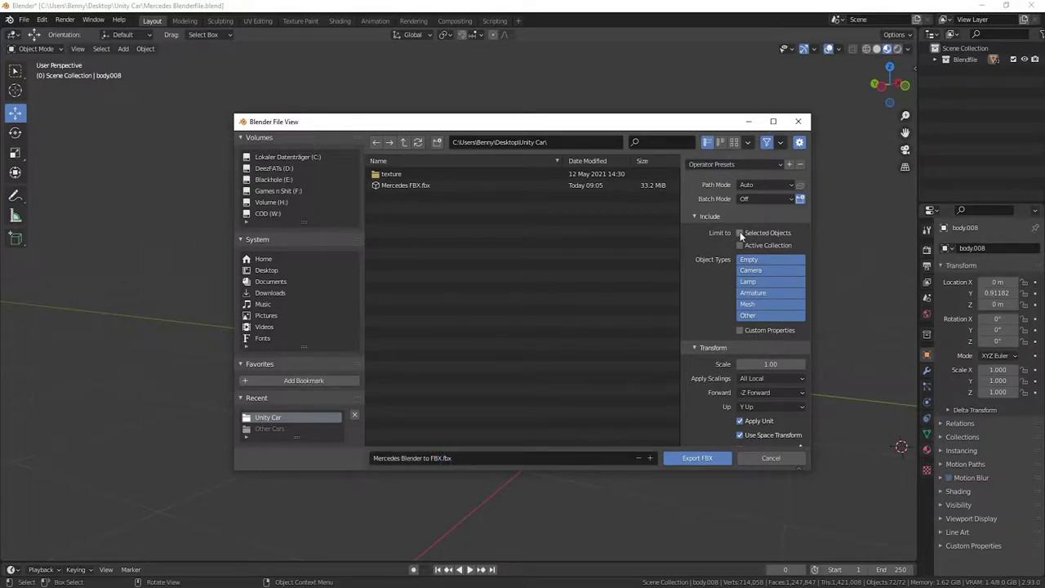
# Step: Enable Limit to Selected Objects and Export Subdivision Surface, then export into the Unity Car folder
pyautogui.click(740, 232)
pyautogui.scroll(-1, 724, 287)
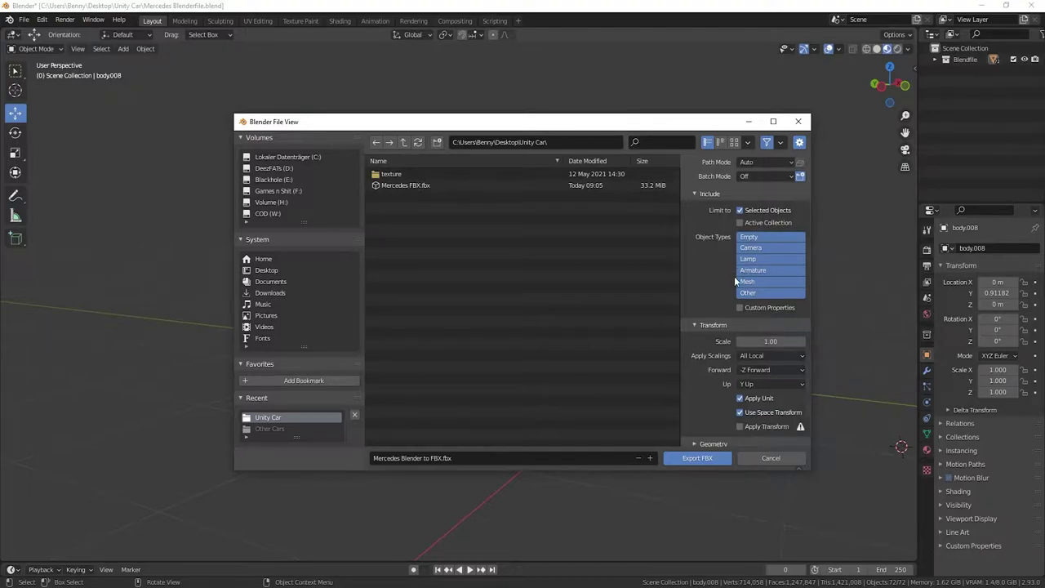
pyautogui.scroll(-1, 707, 277)
pyautogui.scroll(-1, 705, 272)
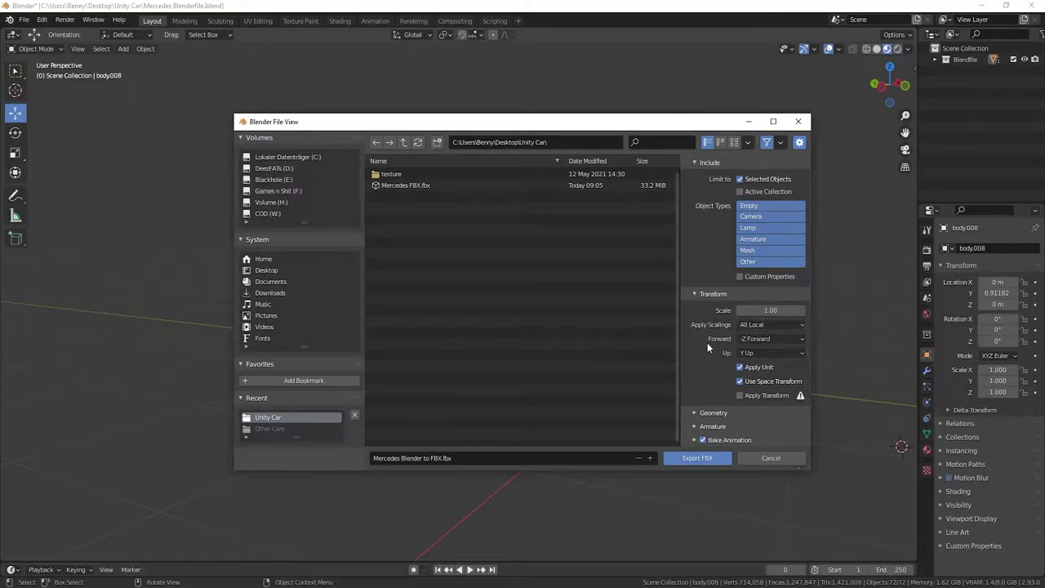
pyautogui.click(695, 413)
pyautogui.scroll(-2, 688, 428)
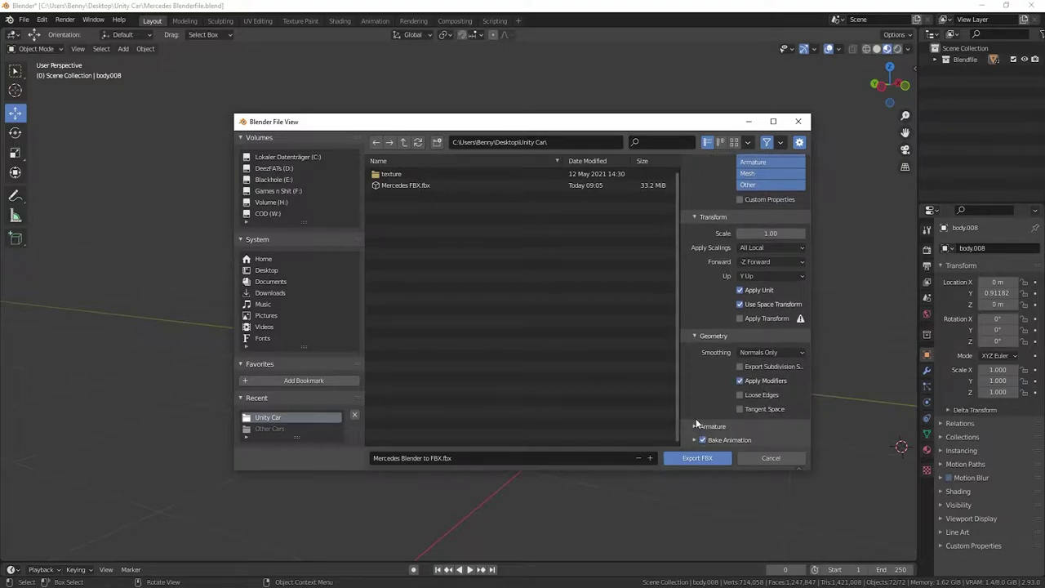
pyautogui.click(740, 368)
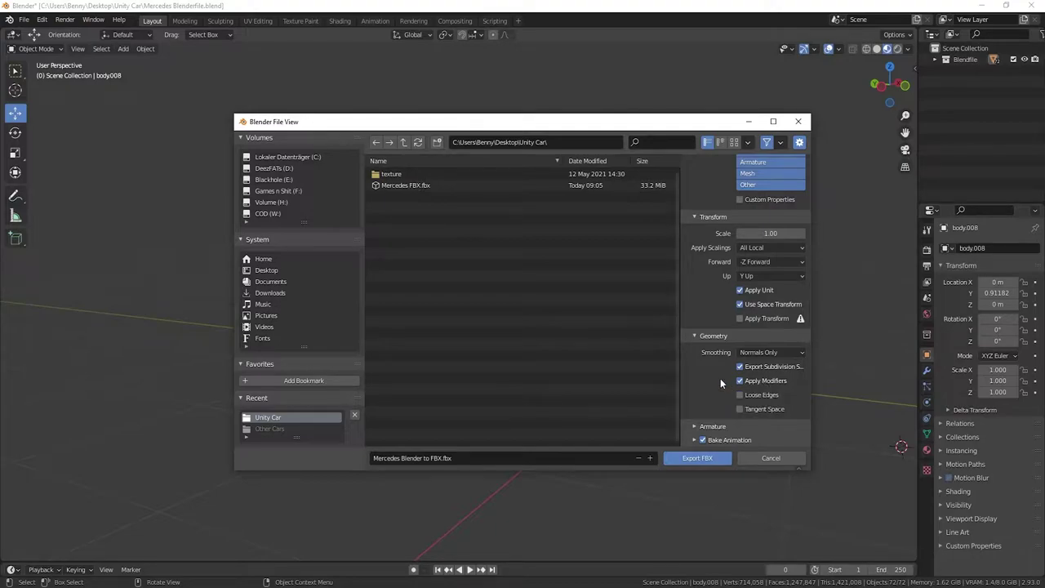
pyautogui.click(693, 427)
pyautogui.scroll(-3, 704, 384)
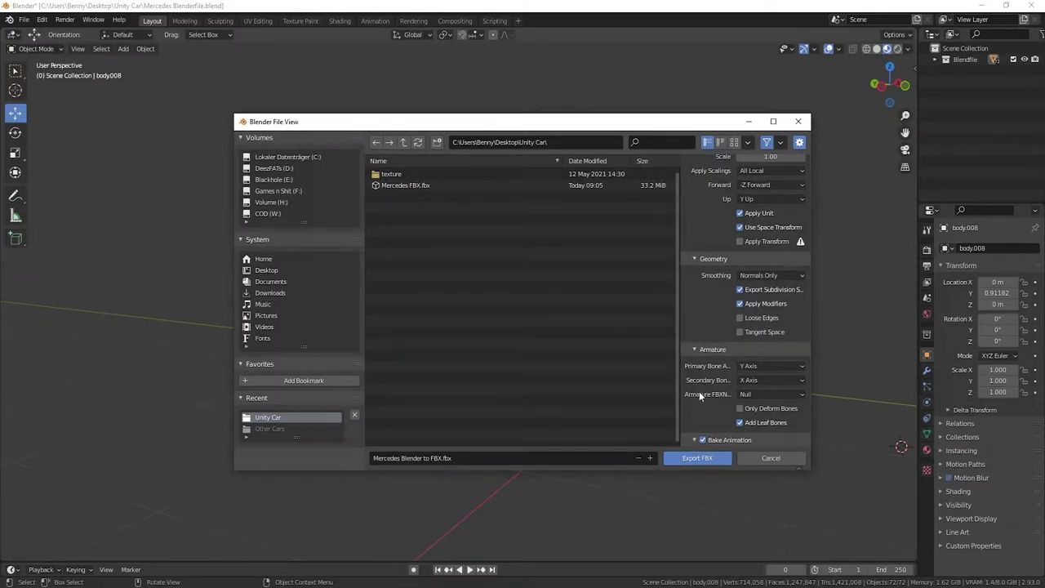
pyautogui.scroll(-3, 699, 391)
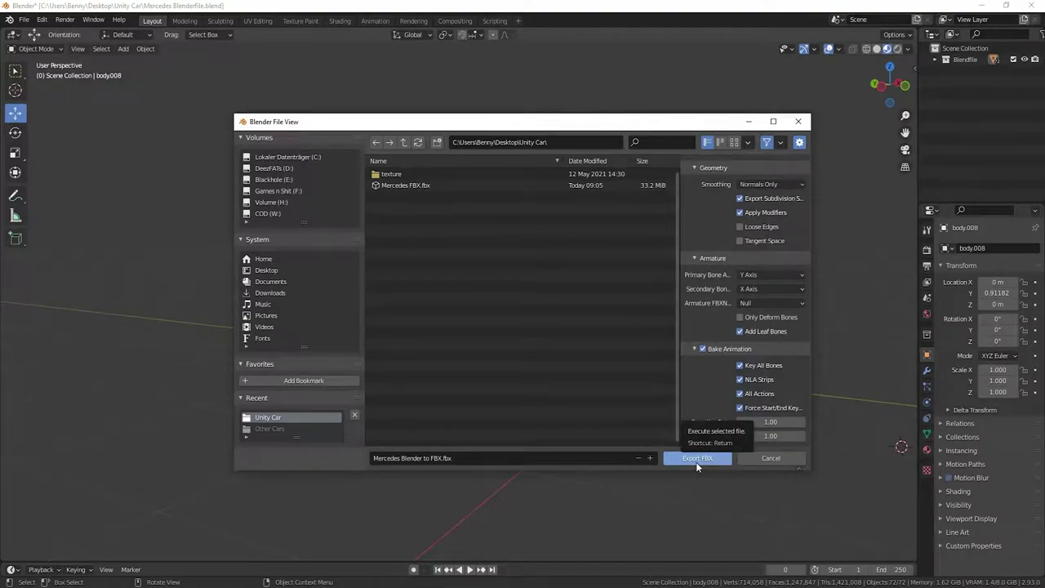
pyautogui.click(696, 462)
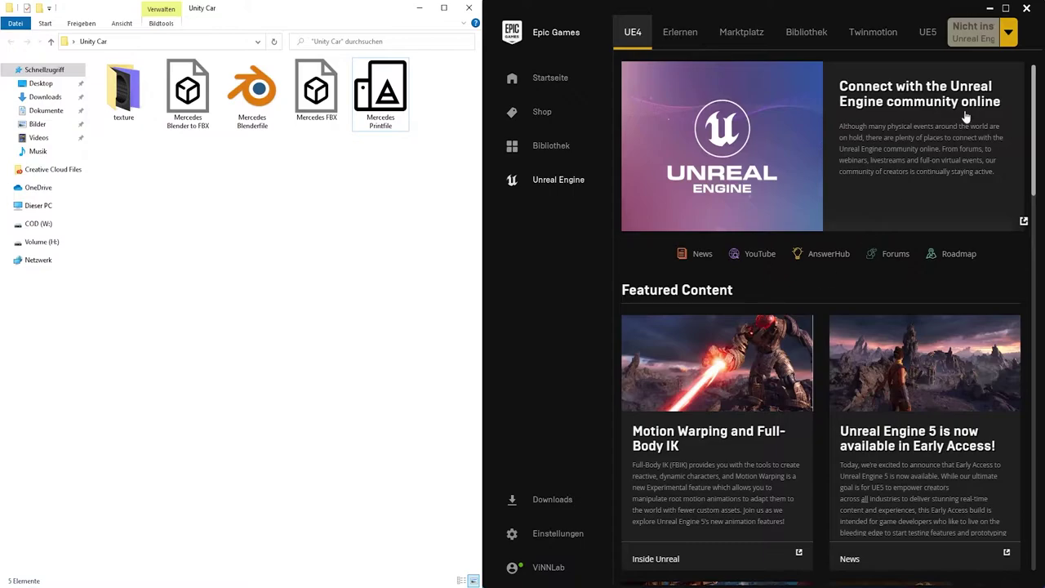
# Step: Launch Unreal Engine 5.0.0 Early Access 2 from the launcher's Bibliothek library
pyautogui.click(555, 188)
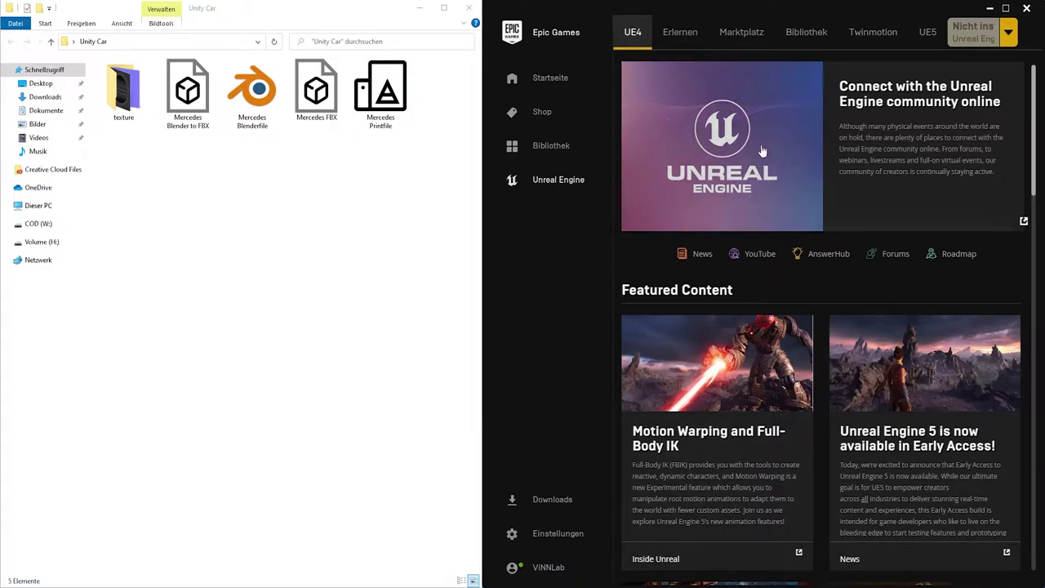
pyautogui.click(802, 31)
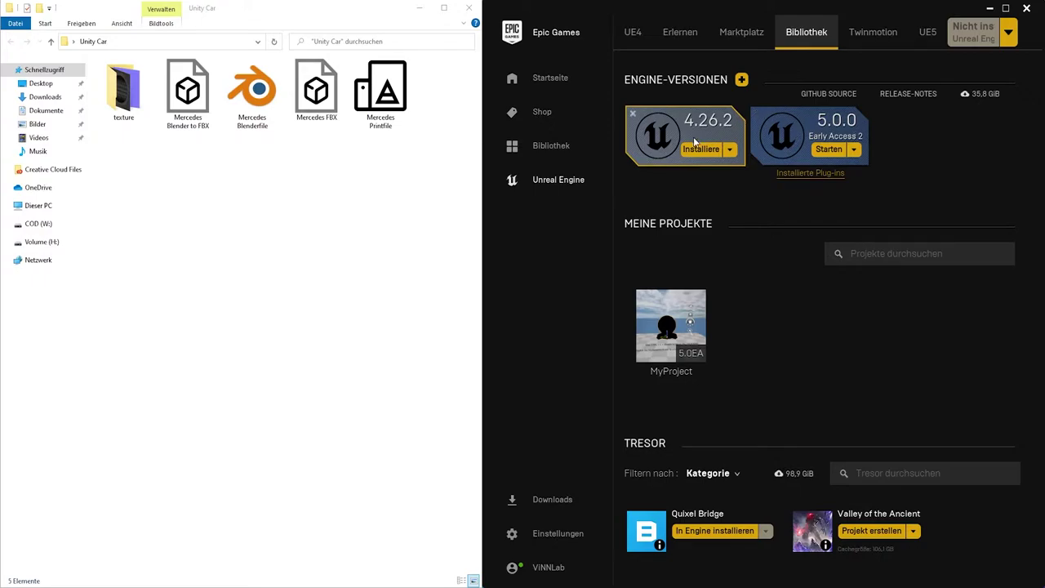
pyautogui.click(832, 150)
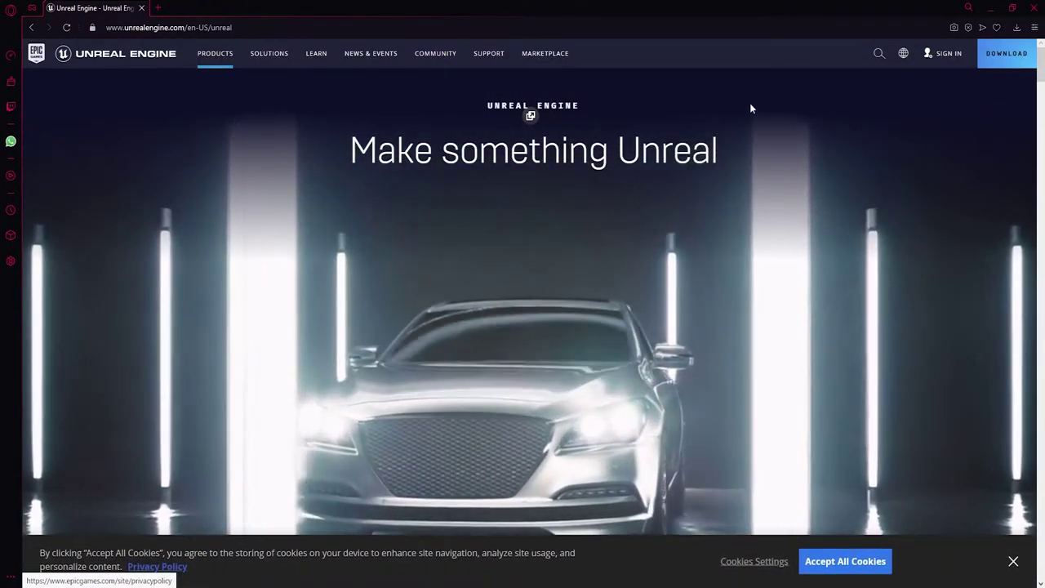
# Step: Dismiss the cookie notice on the Unreal Engine website
pyautogui.scroll(-1, 894, 192)
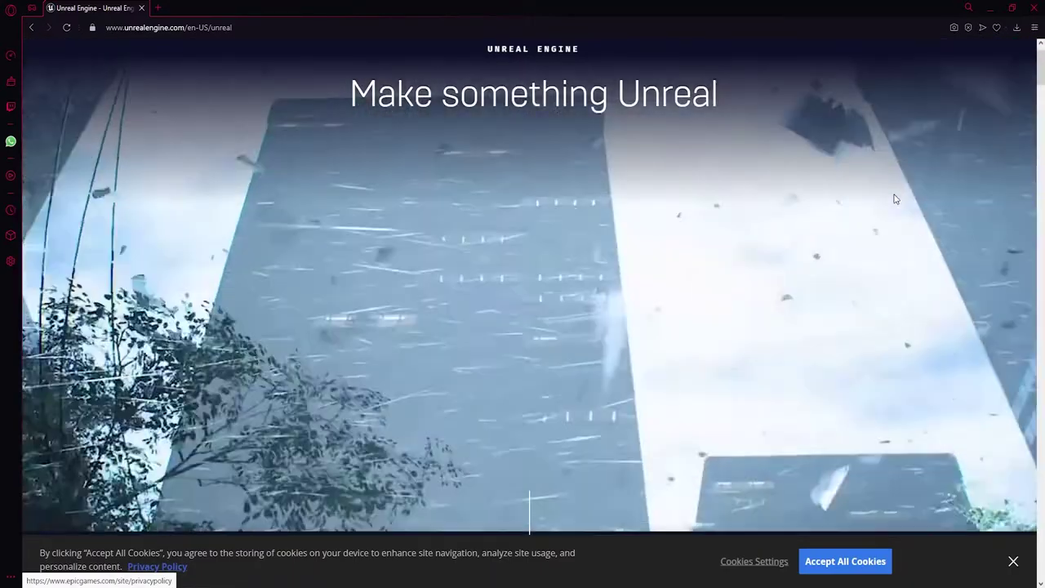
pyautogui.scroll(1, 1014, 539)
pyautogui.click(1014, 561)
# Step: Scroll down through the website's Features, Licensing and Resources sections
pyautogui.scroll(-1, 900, 210)
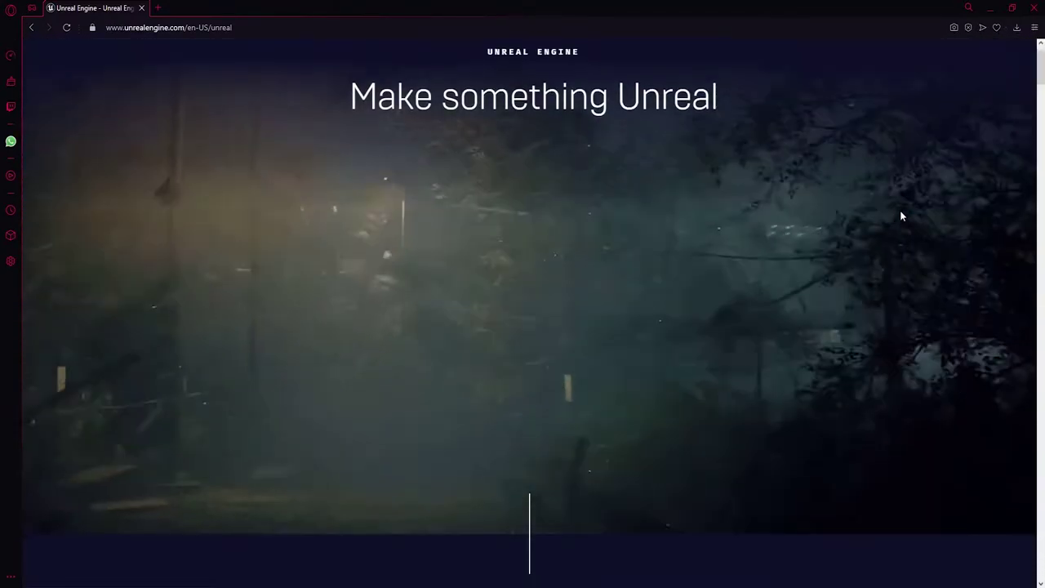
pyautogui.scroll(-1, 900, 210)
pyautogui.scroll(-2, 902, 215)
pyautogui.scroll(-1, 901, 215)
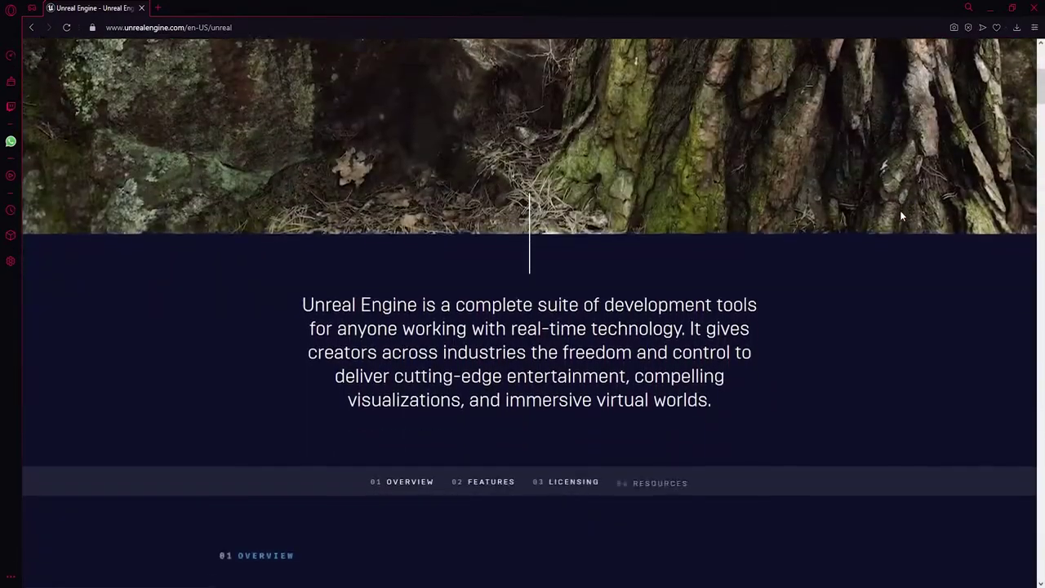
pyautogui.scroll(-2, 901, 215)
pyautogui.scroll(-2, 901, 215)
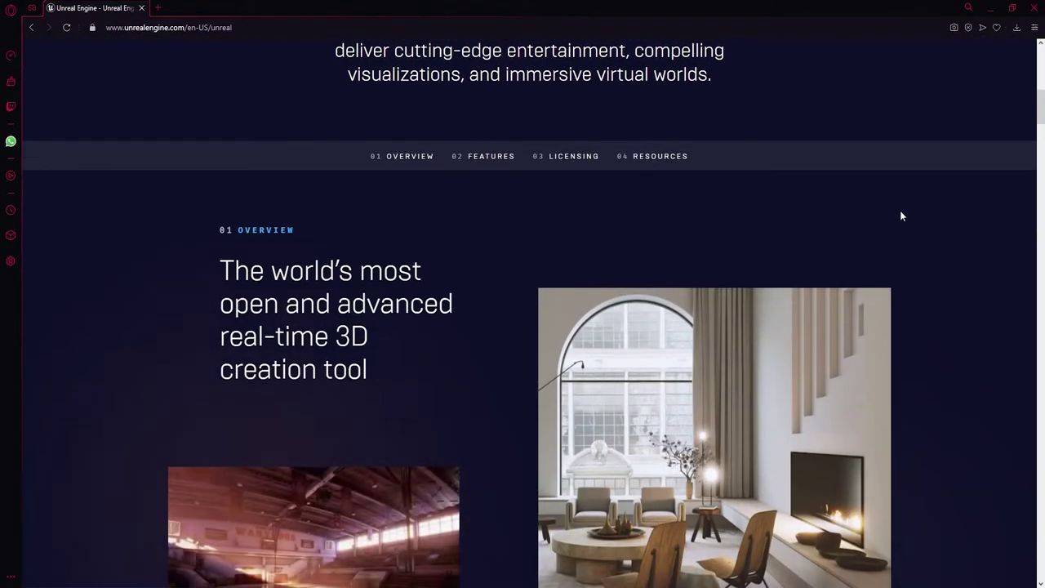
pyautogui.scroll(-1, 902, 214)
pyautogui.scroll(-2, 902, 215)
pyautogui.scroll(-1, 902, 215)
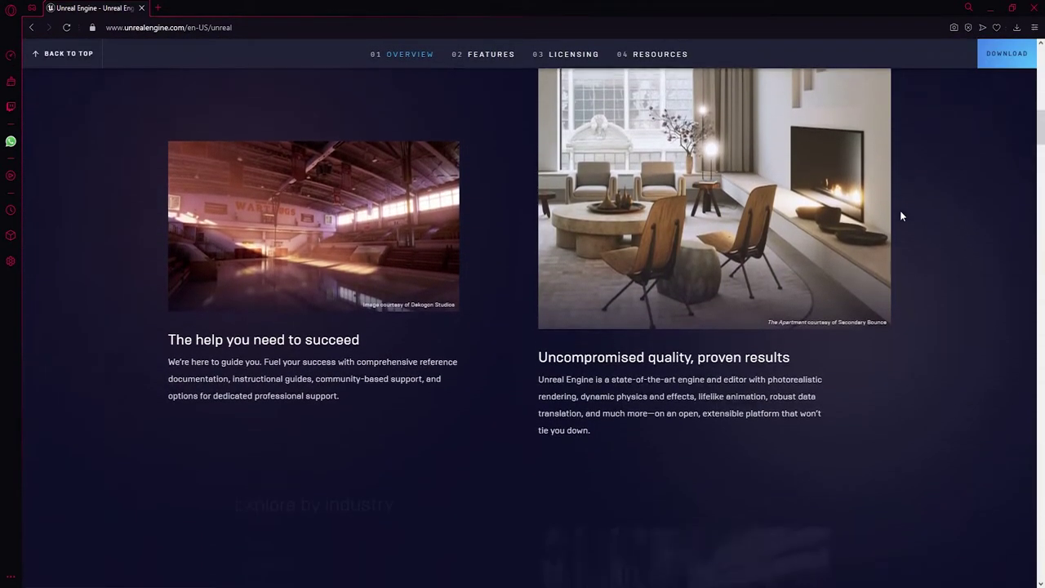
pyautogui.scroll(-2, 901, 216)
pyautogui.scroll(-1, 902, 215)
pyautogui.scroll(-1, 901, 213)
pyautogui.scroll(-3, 901, 213)
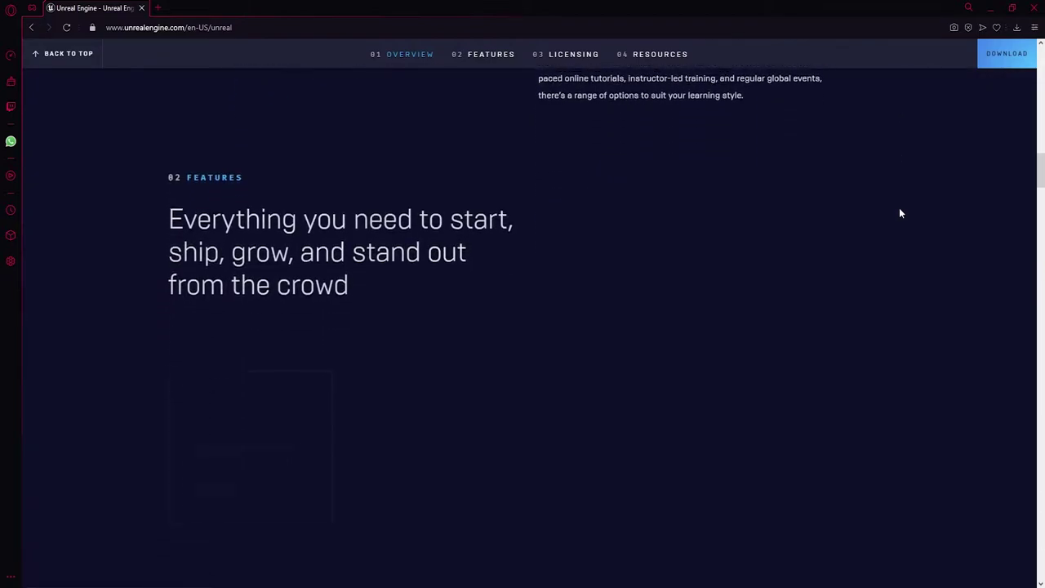
pyautogui.scroll(-2, 901, 213)
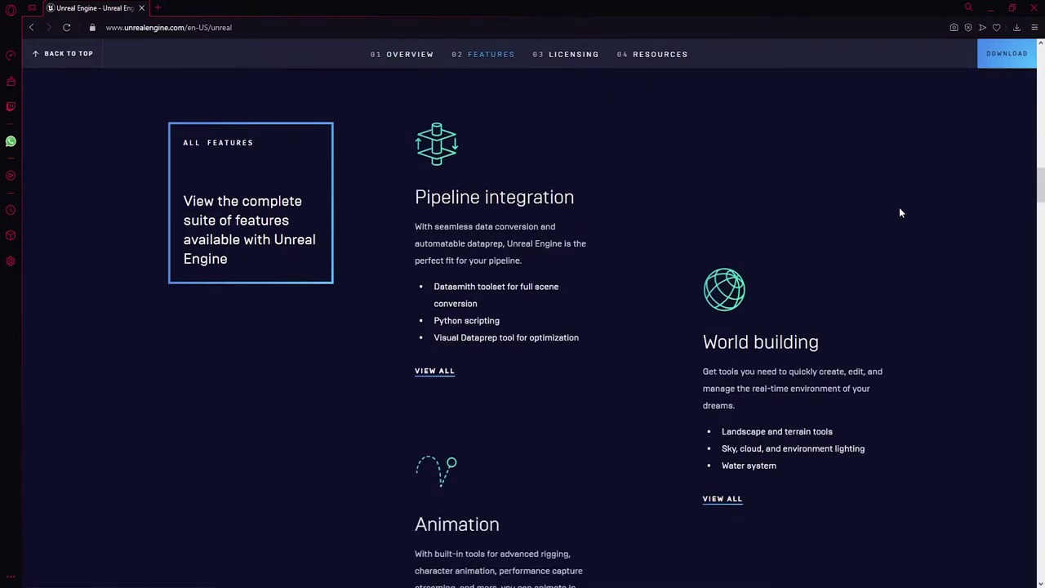
pyautogui.scroll(-1, 901, 213)
pyautogui.scroll(-1, 901, 213)
pyautogui.scroll(-1, 900, 213)
pyautogui.scroll(-2, 901, 213)
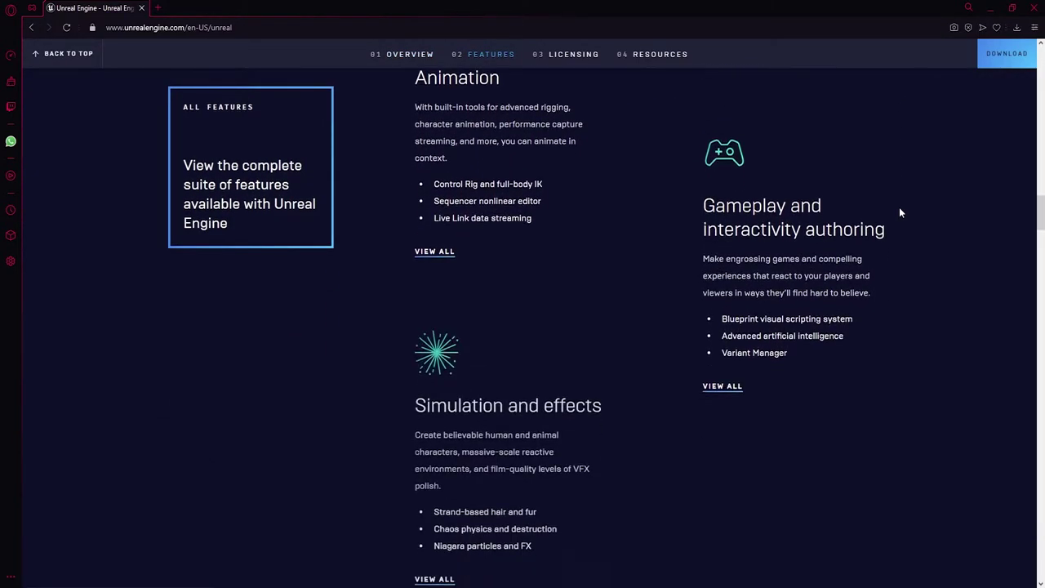
pyautogui.scroll(-1, 901, 213)
pyautogui.scroll(-2, 900, 206)
pyautogui.scroll(-1, 900, 207)
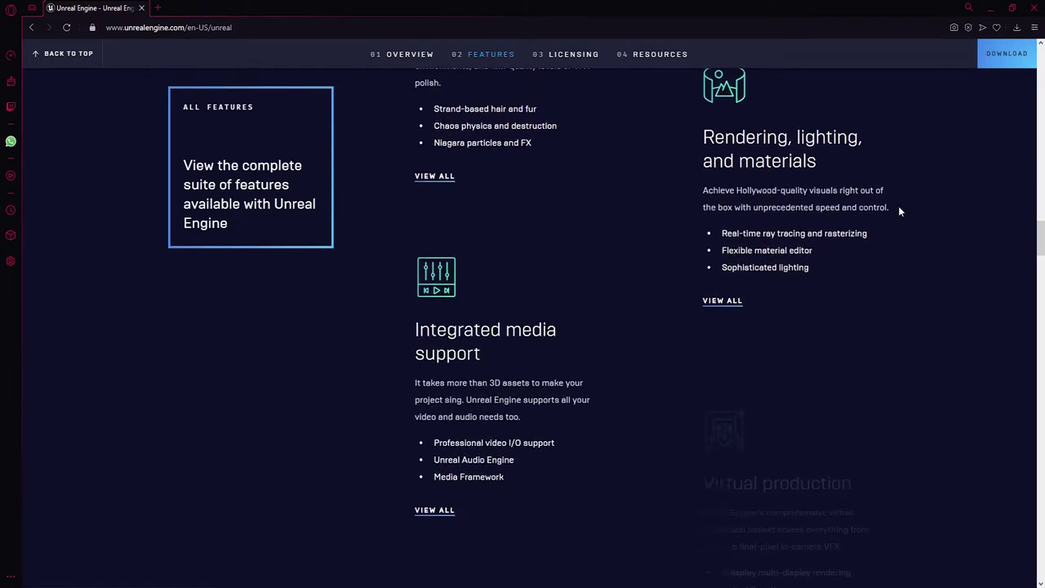
pyautogui.scroll(-2, 899, 211)
pyautogui.scroll(-2, 899, 212)
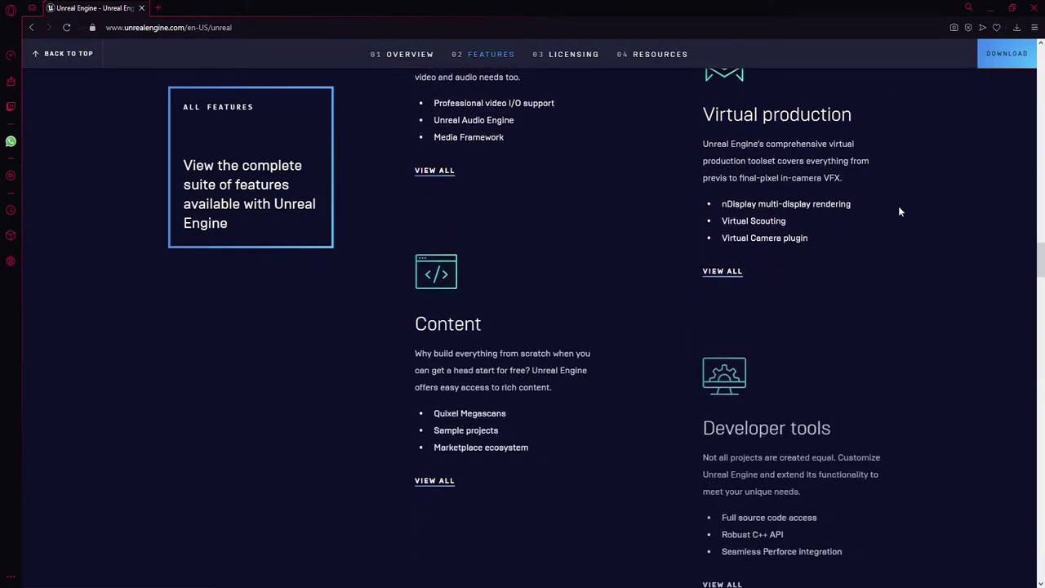
pyautogui.scroll(-2, 899, 211)
pyautogui.scroll(-3, 900, 212)
pyautogui.scroll(-3, 899, 212)
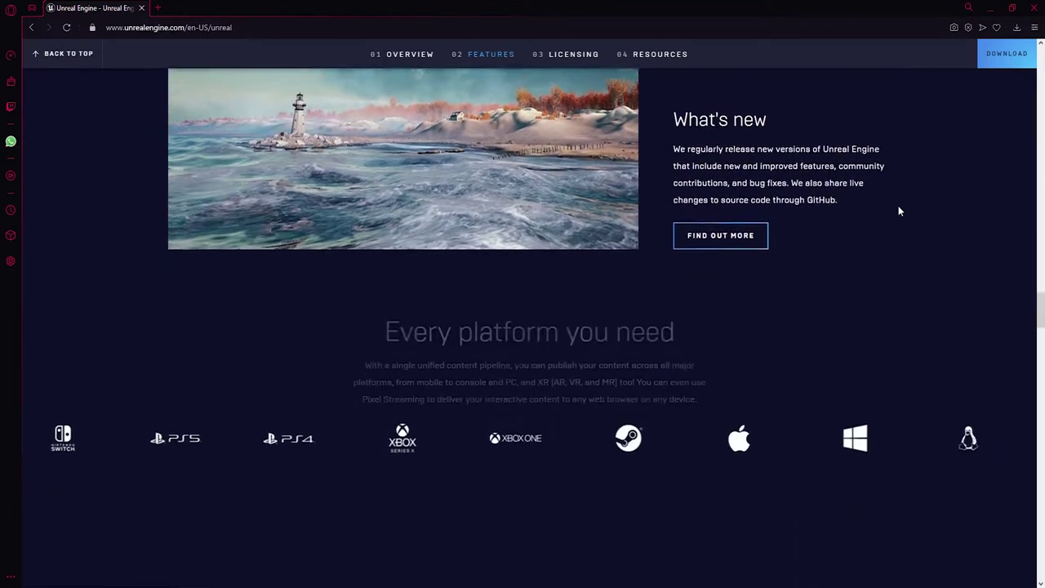
pyautogui.scroll(-2, 899, 211)
pyautogui.scroll(-1, 899, 211)
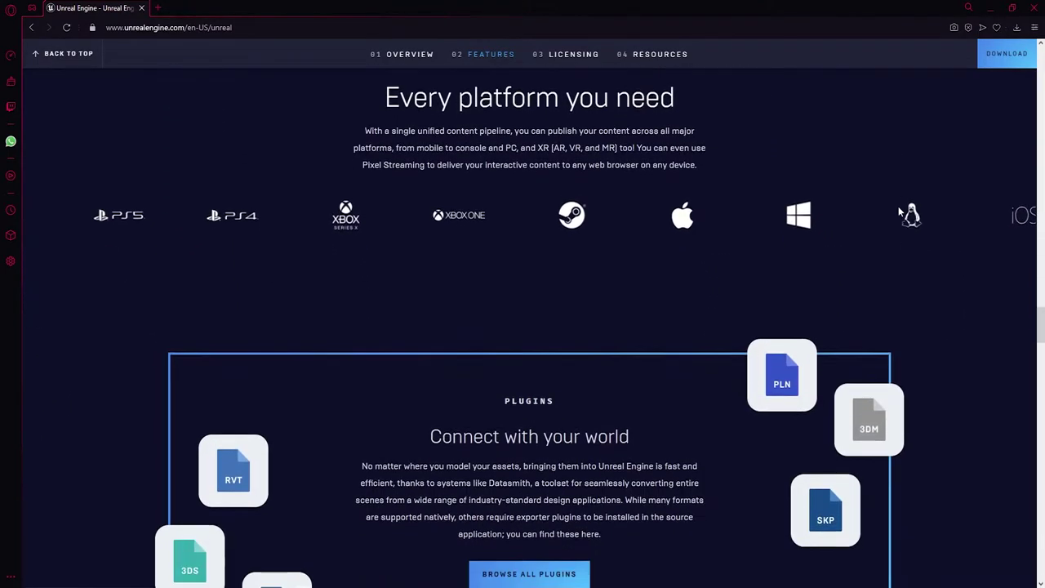
pyautogui.scroll(-1, 898, 211)
pyautogui.scroll(-1, 898, 210)
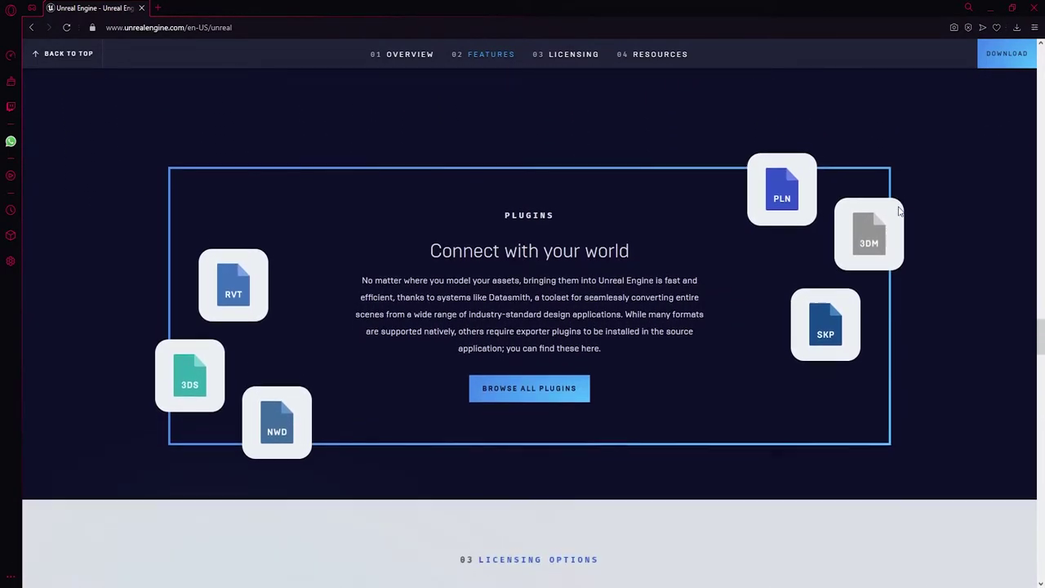
pyautogui.scroll(-3, 899, 211)
pyautogui.scroll(-1, 898, 212)
pyautogui.scroll(-1, 898, 211)
pyautogui.scroll(-1, 898, 211)
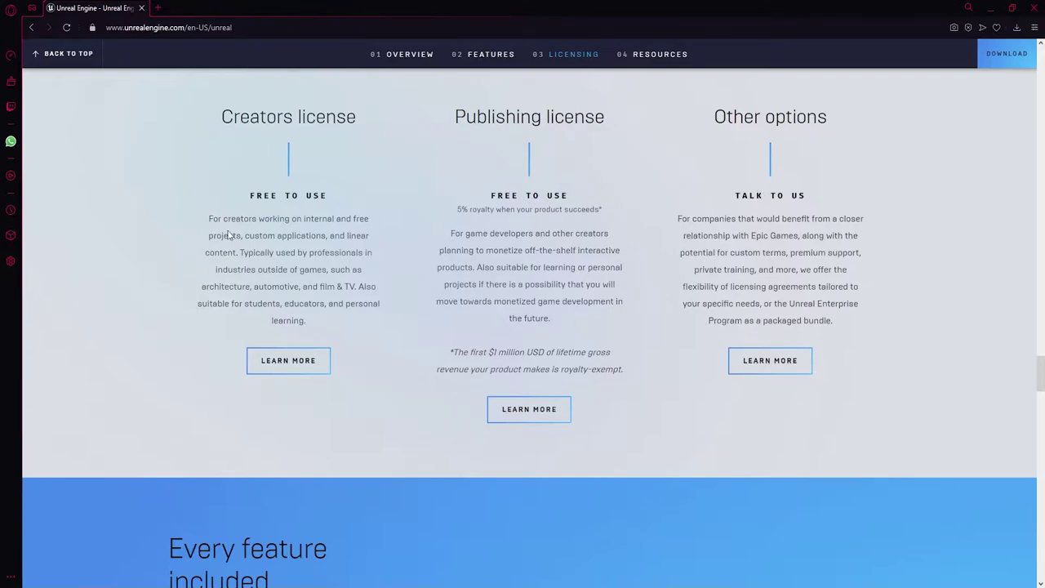
pyautogui.scroll(-5, 402, 256)
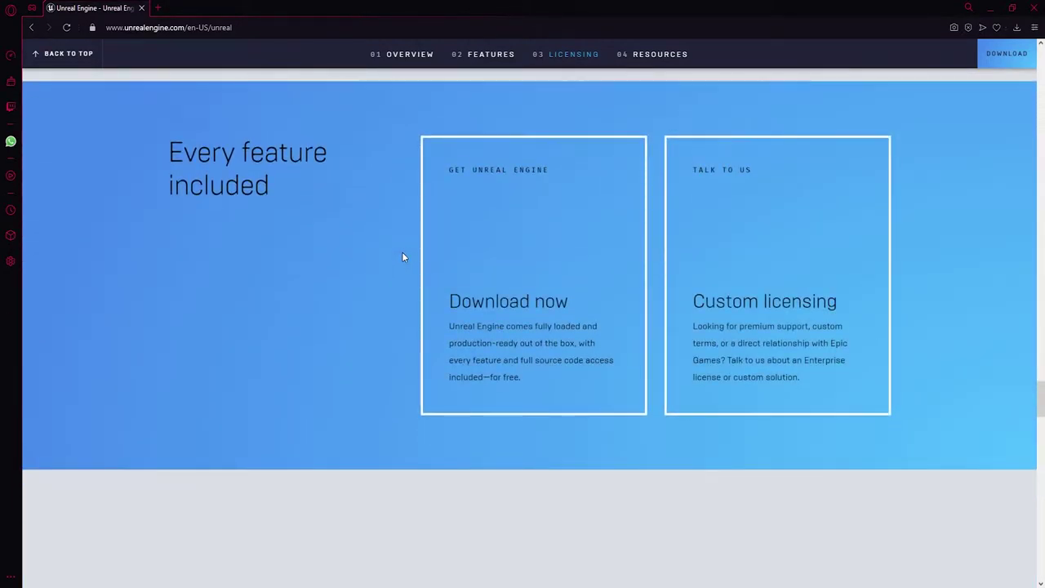
pyautogui.scroll(-1, 402, 257)
pyautogui.scroll(-3, 401, 256)
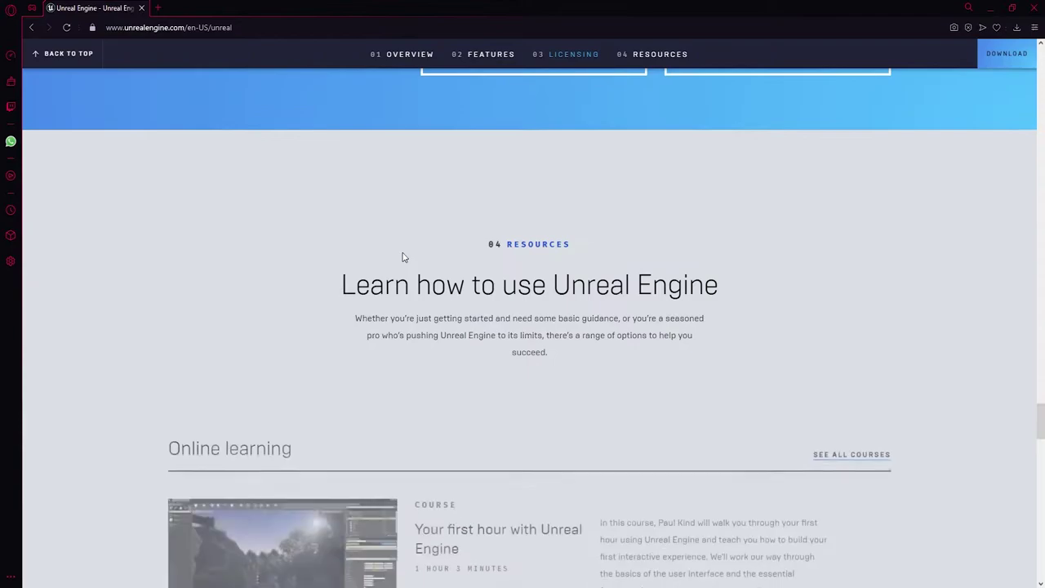
pyautogui.scroll(-3, 289, 180)
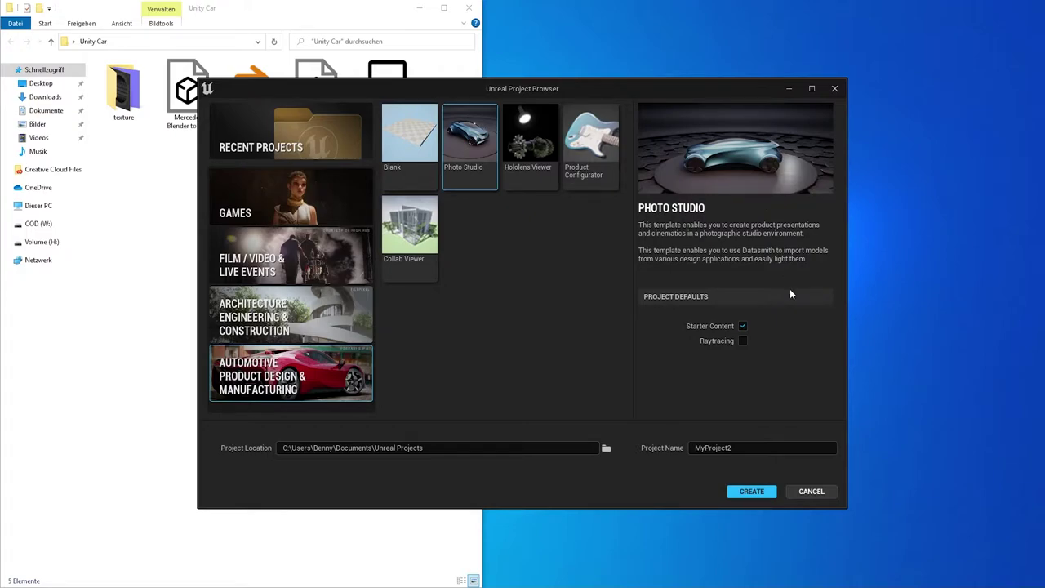
# Step: Create the MyProject2 Photo Studio project and dismiss the new plugins notice
pyautogui.click(730, 448)
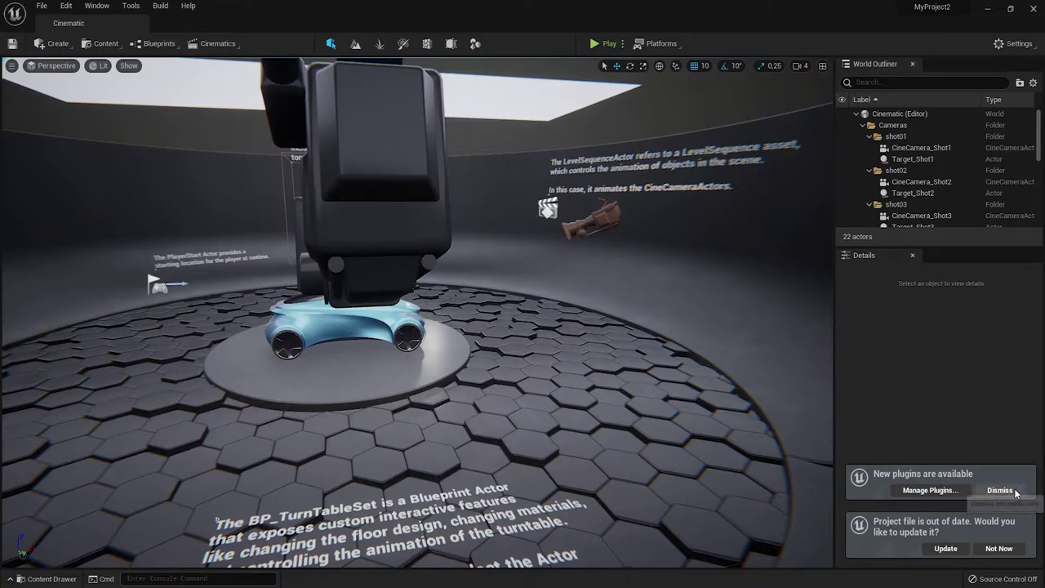
pyautogui.click(1000, 490)
pyautogui.click(997, 550)
# Step: Orbit around the blue concept car on the turntable, then briefly Play and Stop the scene
pyautogui.moveTo(476, 360)
pyautogui.mouseDown(button='right')
pyautogui.moveTo(410, 312)
pyautogui.moveTo(443, 278)
pyautogui.moveTo(441, 296)
pyautogui.mouseUp(button='right')
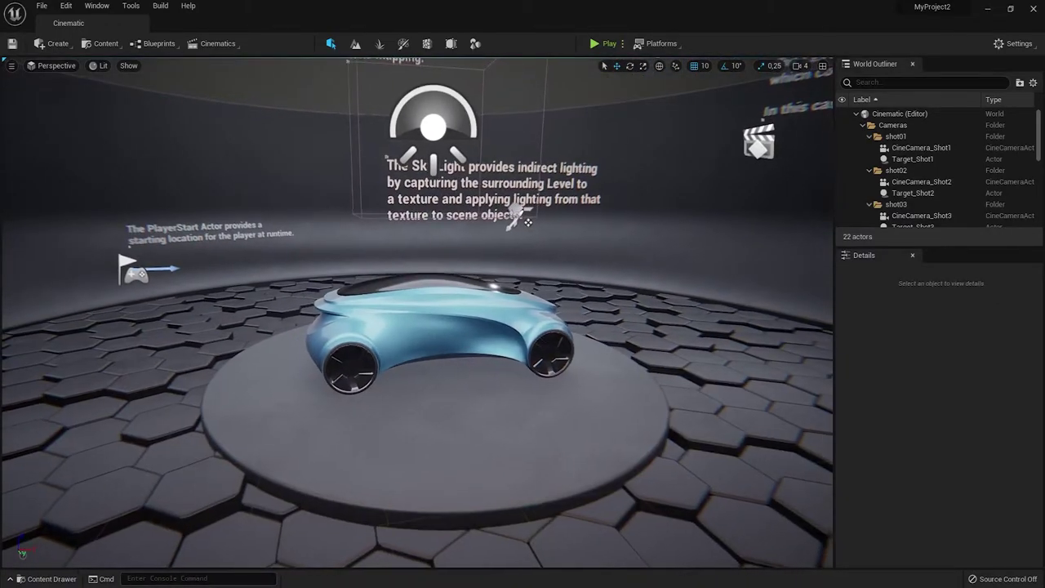
pyautogui.moveTo(475, 371); pyautogui.dragTo(414, 379, button='right')
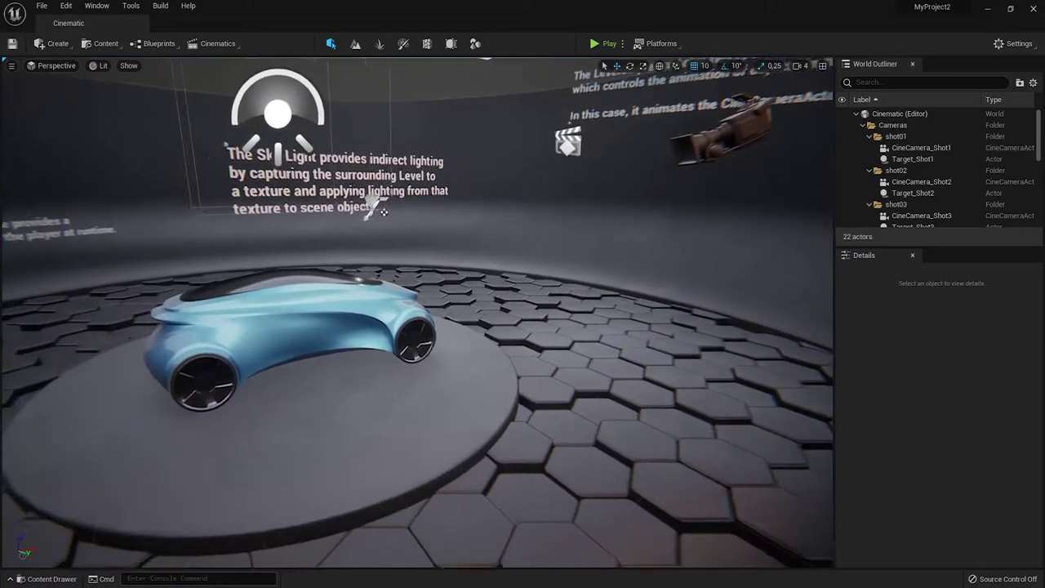
pyautogui.moveTo(384, 213); pyautogui.dragTo(827, 326, button='right')
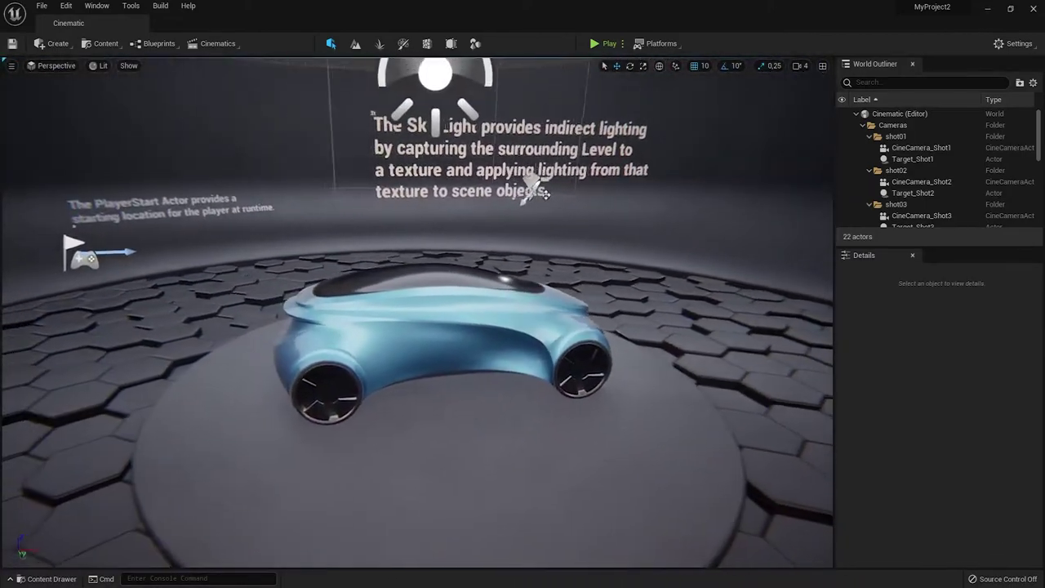
pyautogui.moveTo(827, 327)
pyautogui.mouseDown(button='right')
pyautogui.moveTo(515, 205)
pyautogui.moveTo(419, 368)
pyautogui.mouseUp(button='right')
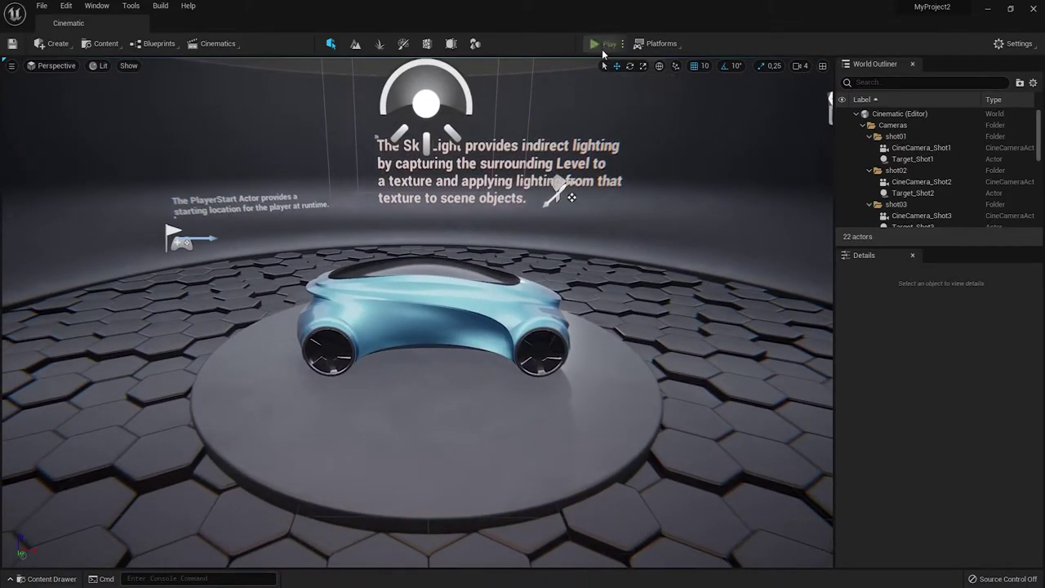
pyautogui.click(602, 46)
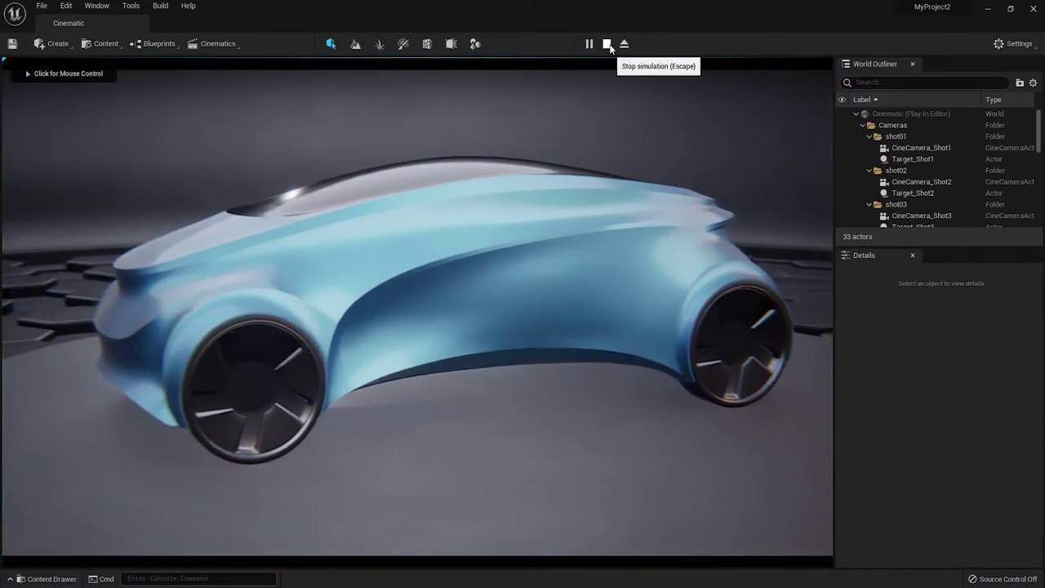
pyautogui.click(607, 45)
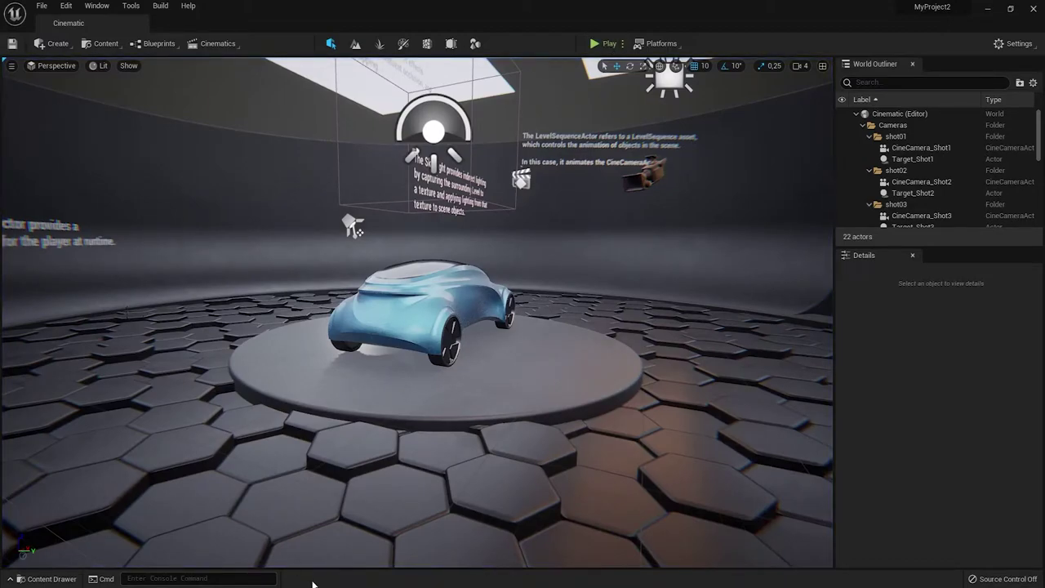
# Step: Create a new folder named Car under Content in the Content Drawer
pyautogui.hotkey('ctrl', 'space')
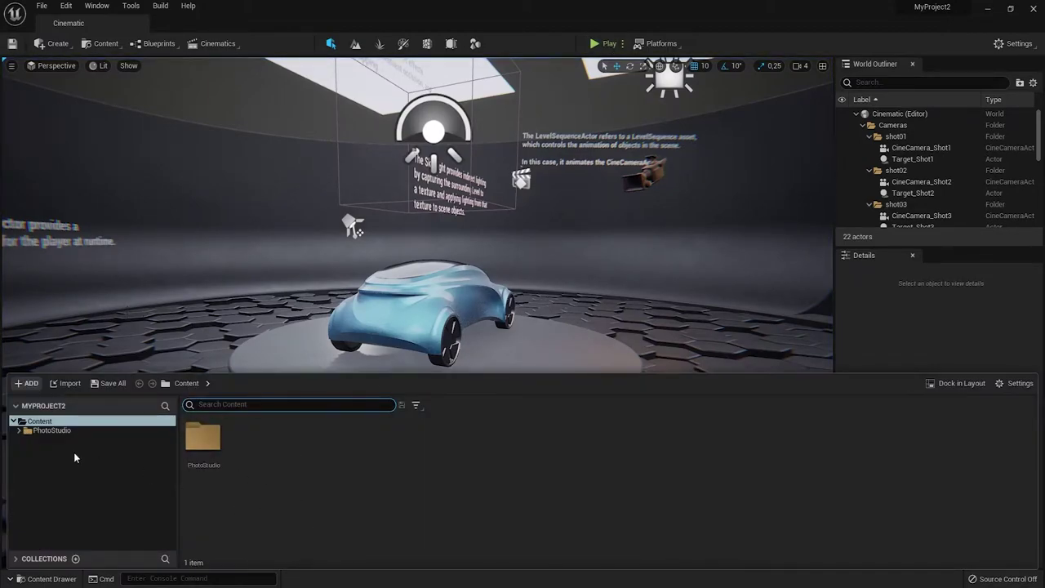
pyautogui.rightClick(74, 458)
pyautogui.click(119, 199)
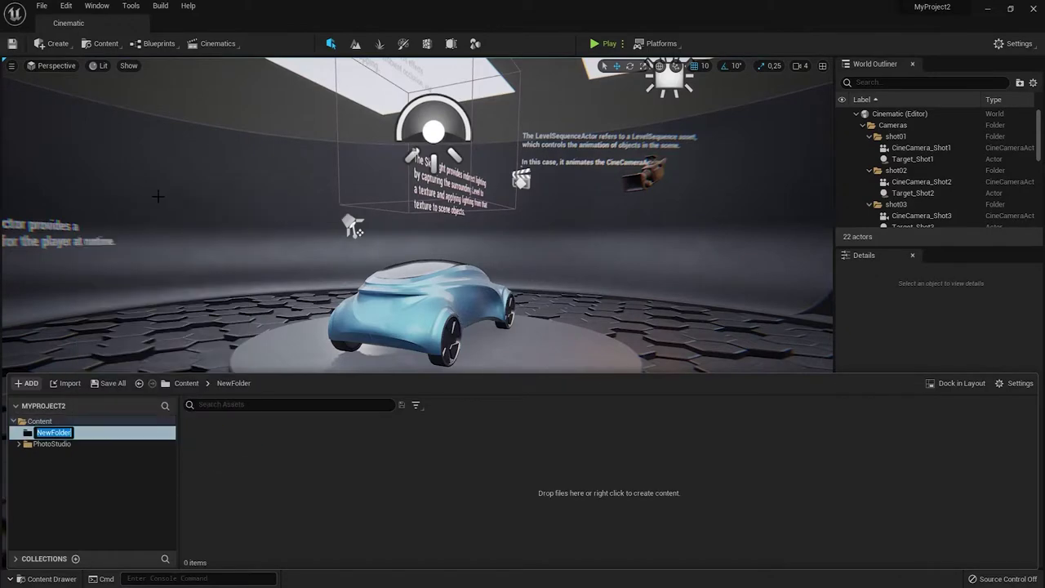
pyautogui.write('Car')
pyautogui.press('Return')
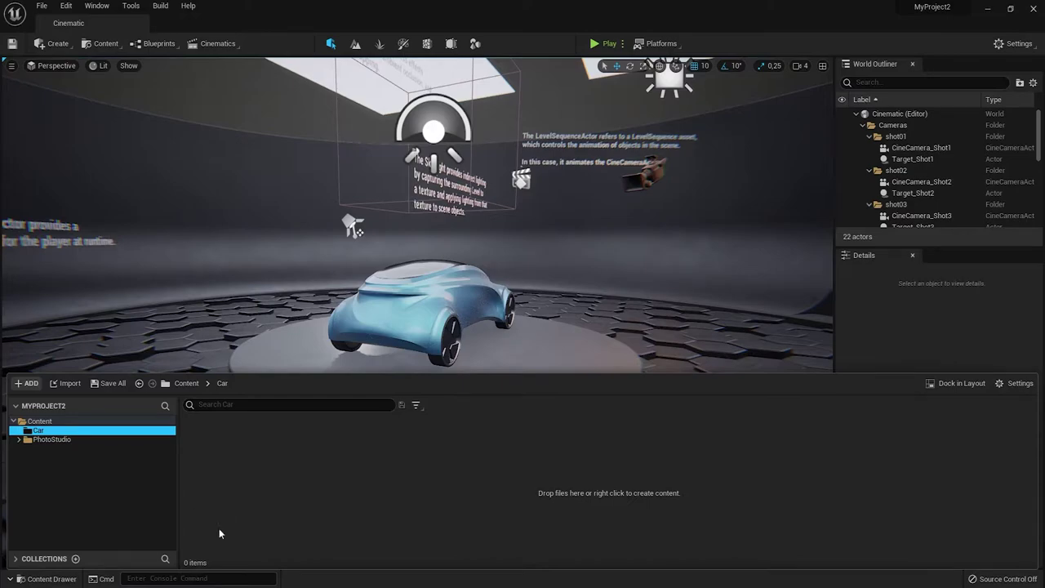
# Step: Import the Mercedes FBX into the Car folder with Import All
pyautogui.doubleClick(615, 12)
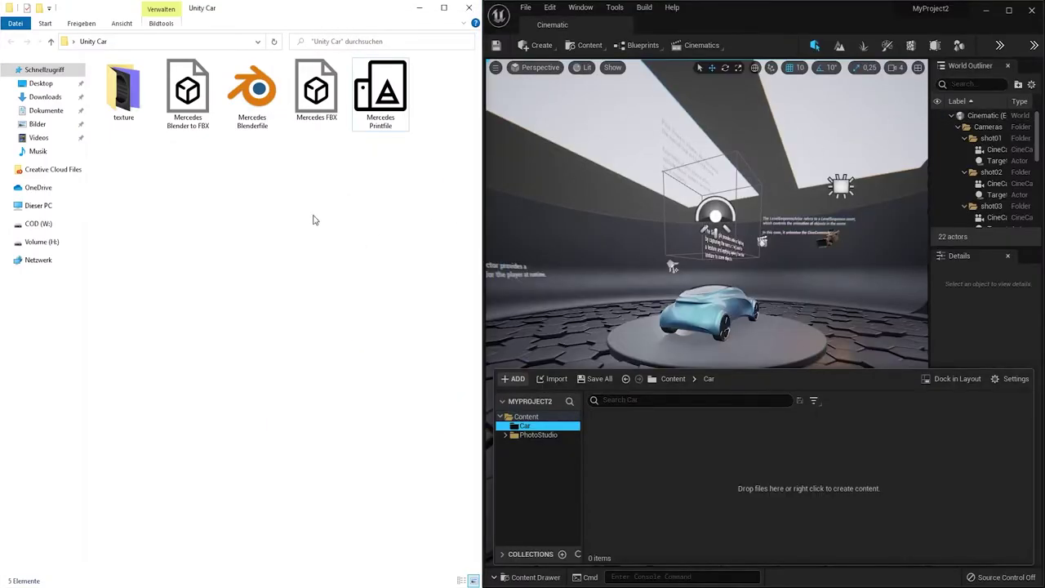
pyautogui.moveTo(317, 90)
pyautogui.mouseDown()
pyautogui.moveTo(613, 464)
pyautogui.moveTo(648, 472)
pyautogui.mouseUp()
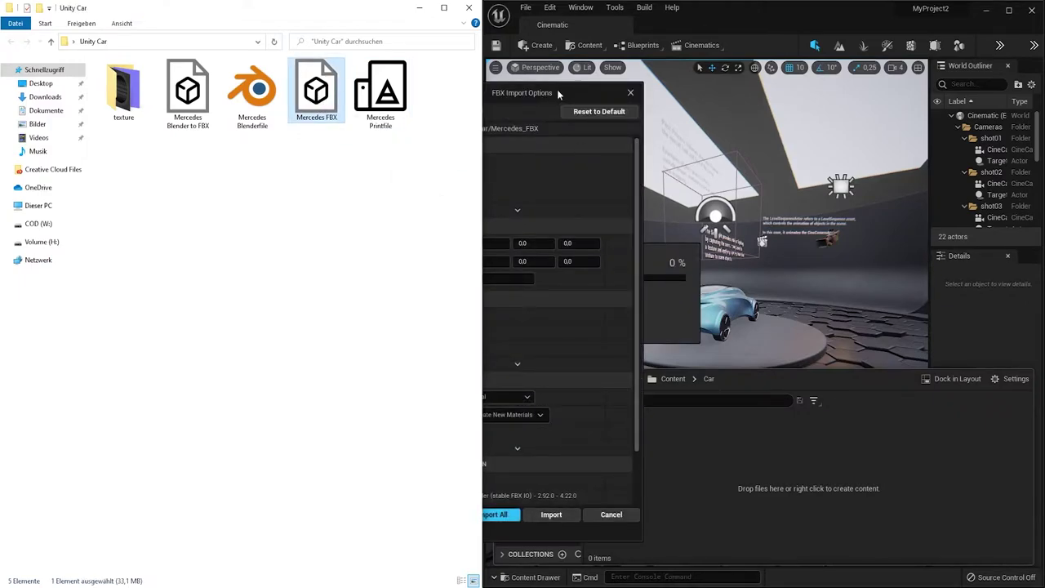
pyautogui.moveTo(540, 92); pyautogui.dragTo(598, 73)
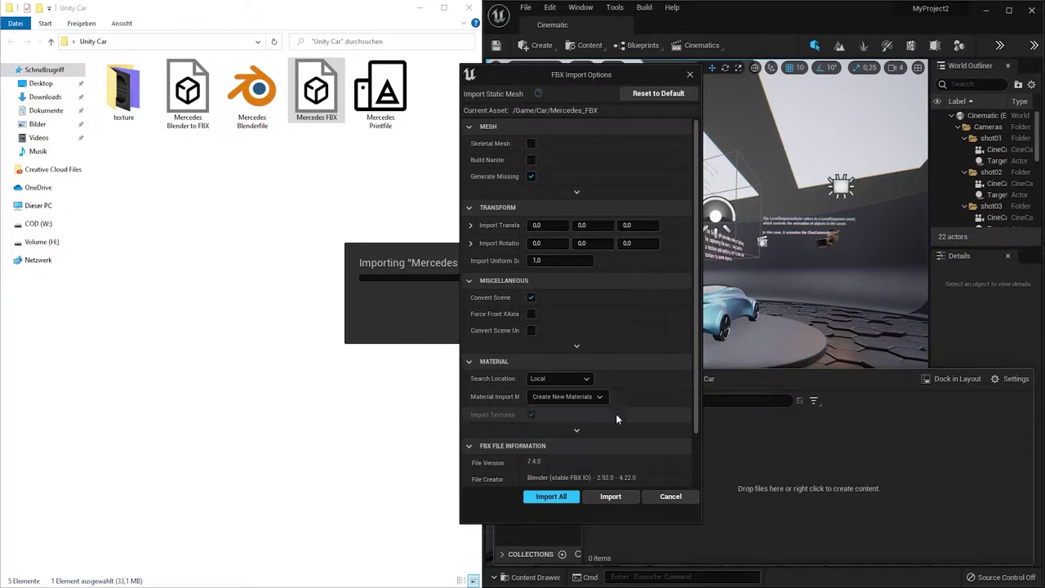
pyautogui.click(552, 497)
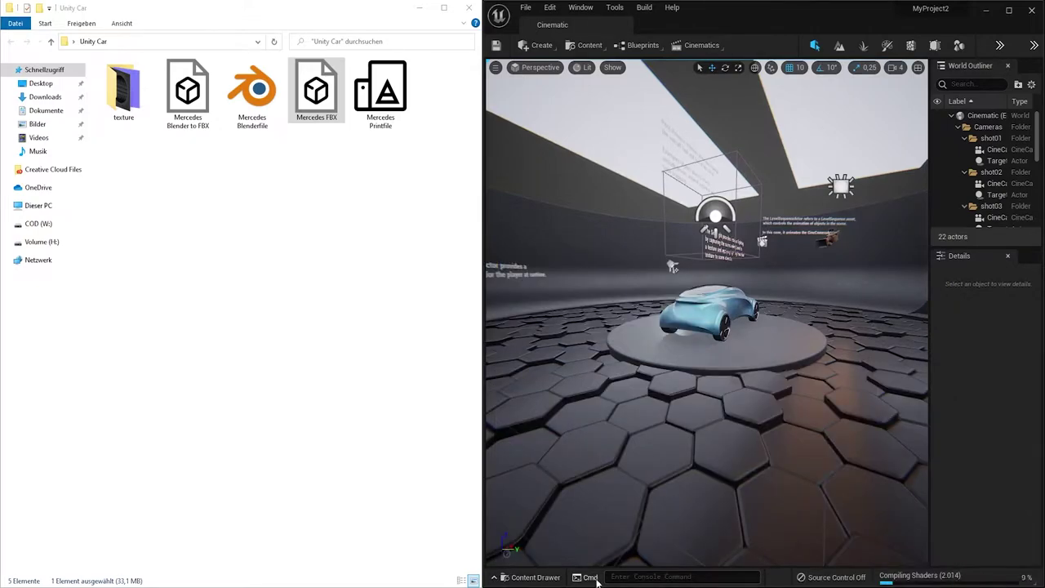
# Step: Reopen the Content Drawer and browse through the imported Car assets
pyautogui.click(530, 577)
pyautogui.click(529, 577)
pyautogui.click(529, 578)
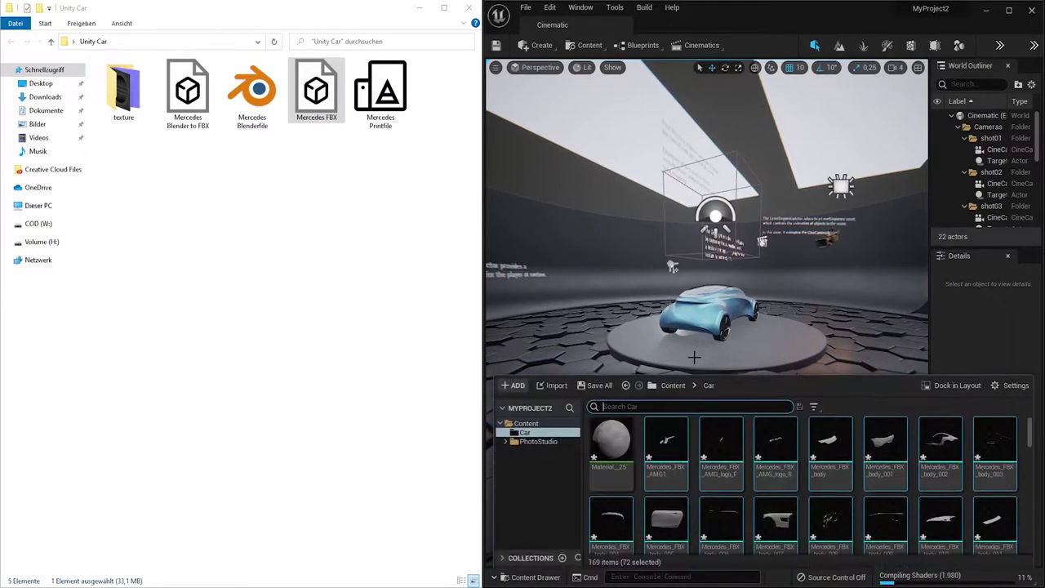
pyautogui.click(611, 441)
pyautogui.scroll(-5, 702, 486)
pyautogui.scroll(-5, 711, 485)
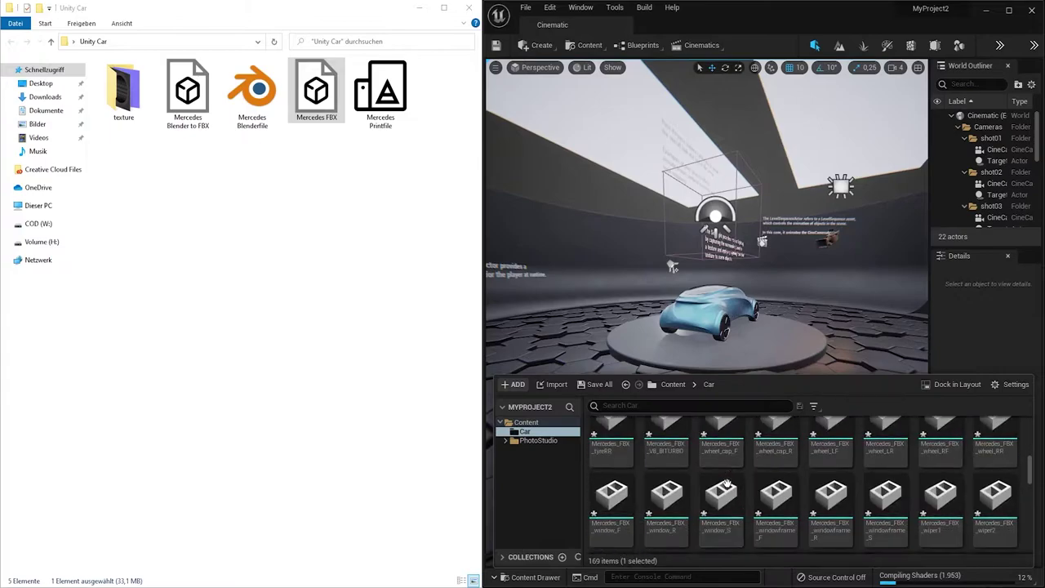
pyautogui.scroll(-5, 728, 483)
pyautogui.scroll(-3, 728, 483)
pyautogui.scroll(-3, 729, 483)
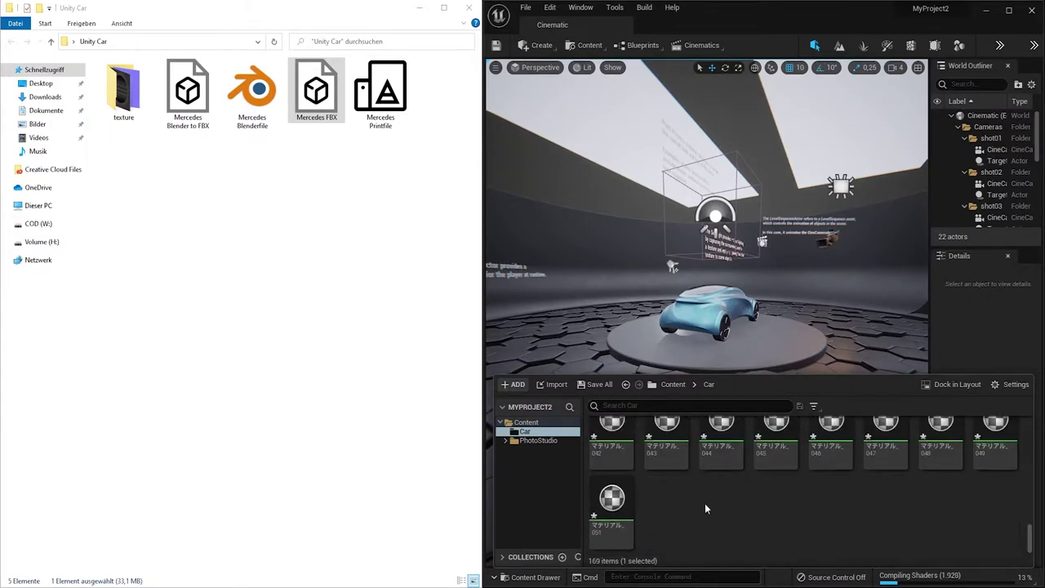
# Step: Select all 169 Car assets and drop the yellow Mercedes onto the turntable
pyautogui.hotkey('ctrl', 'a')
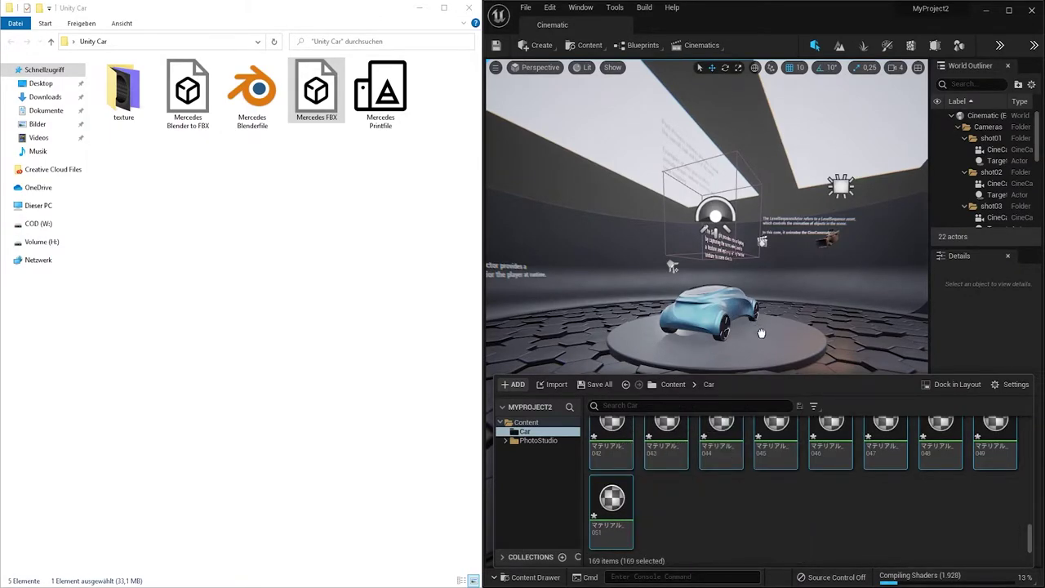
pyautogui.moveTo(762, 333); pyautogui.dragTo(777, 334)
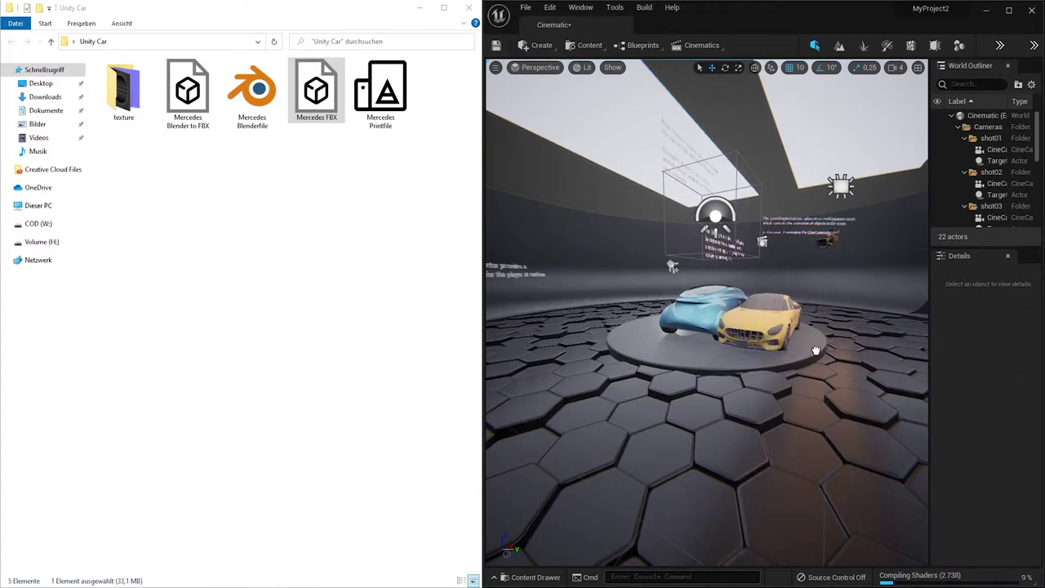
pyautogui.moveTo(816, 295); pyautogui.dragTo(816, 295)
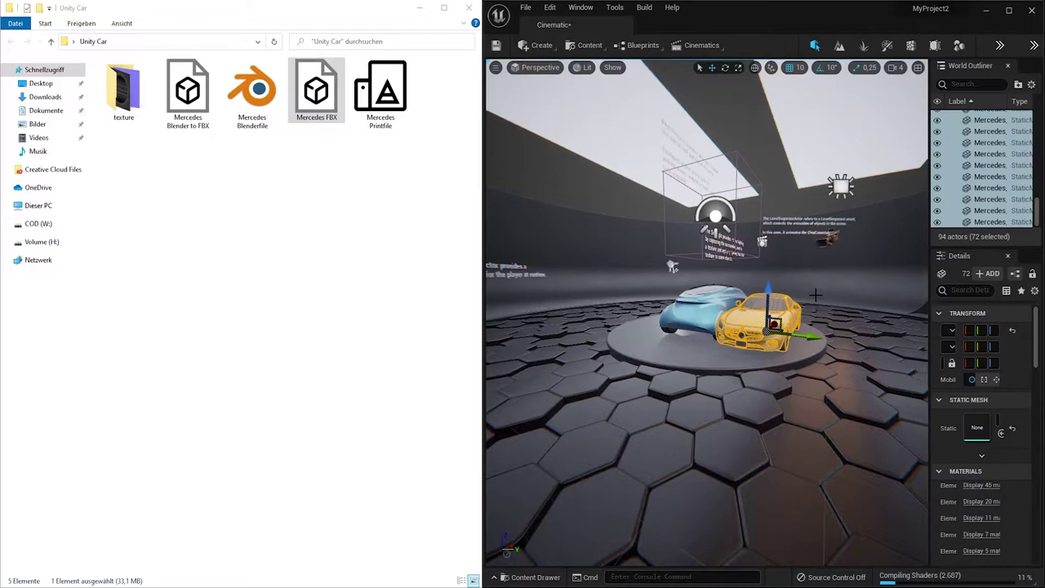
pyautogui.moveTo(839, 293); pyautogui.dragTo(871, 175, button='right')
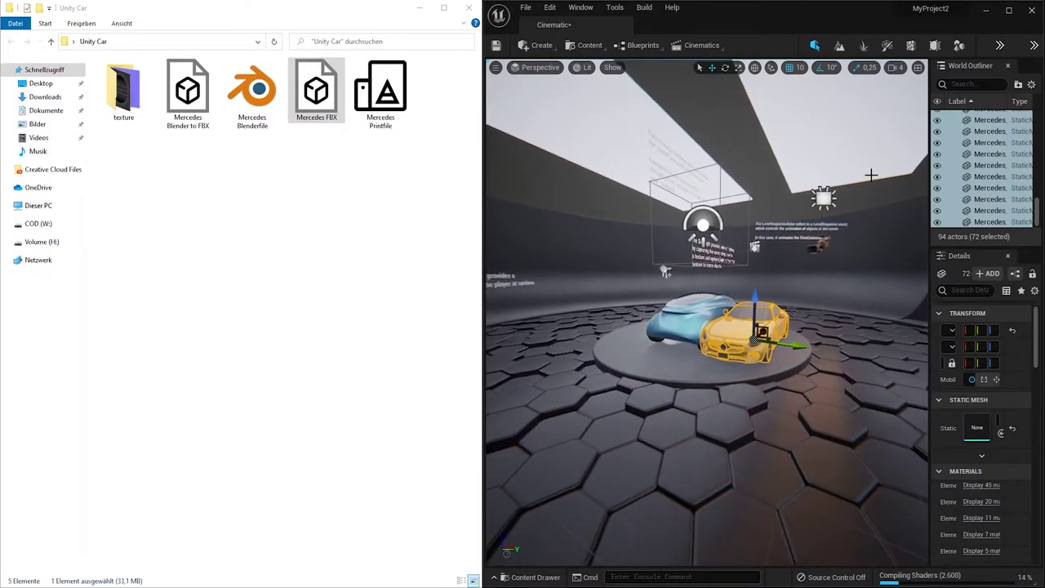
pyautogui.click(1017, 9)
# Step: Accept the brakeNM, carbonroof_NM, light1_NM and TyreNM normal-map import notices
pyautogui.click(270, 400)
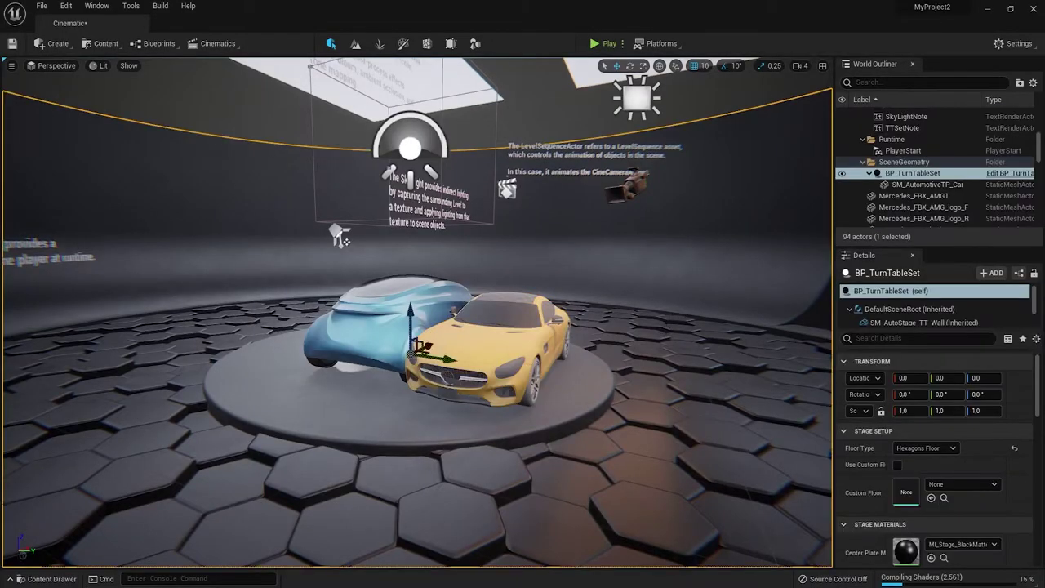
pyautogui.moveTo(270, 401)
pyautogui.mouseDown(button='right')
pyautogui.moveTo(188, 392)
pyautogui.moveTo(432, 384)
pyautogui.mouseUp(button='right')
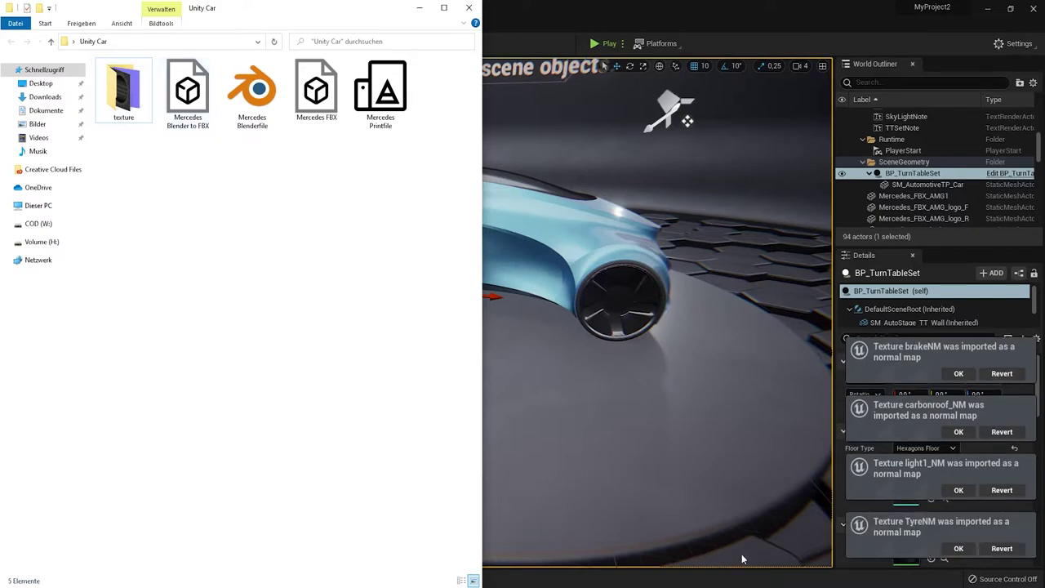
pyautogui.click(959, 373)
pyautogui.click(958, 373)
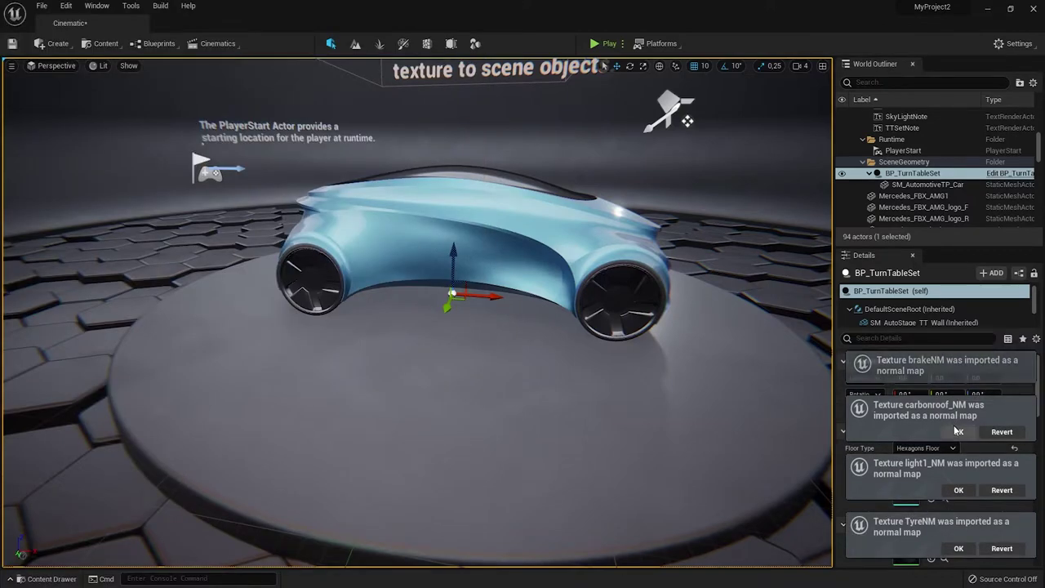
pyautogui.click(959, 431)
pyautogui.click(959, 490)
pyautogui.click(959, 548)
# Step: Go to the Car folder and open the Unity Car download folder in Explorer
pyautogui.hotkey('ctrl', 'space')
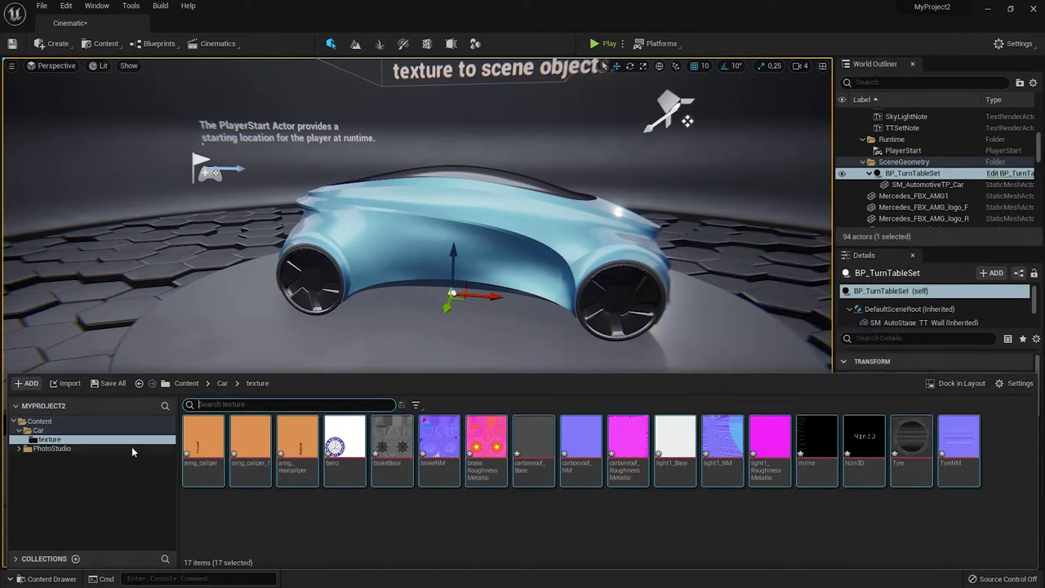
pyautogui.click(30, 431)
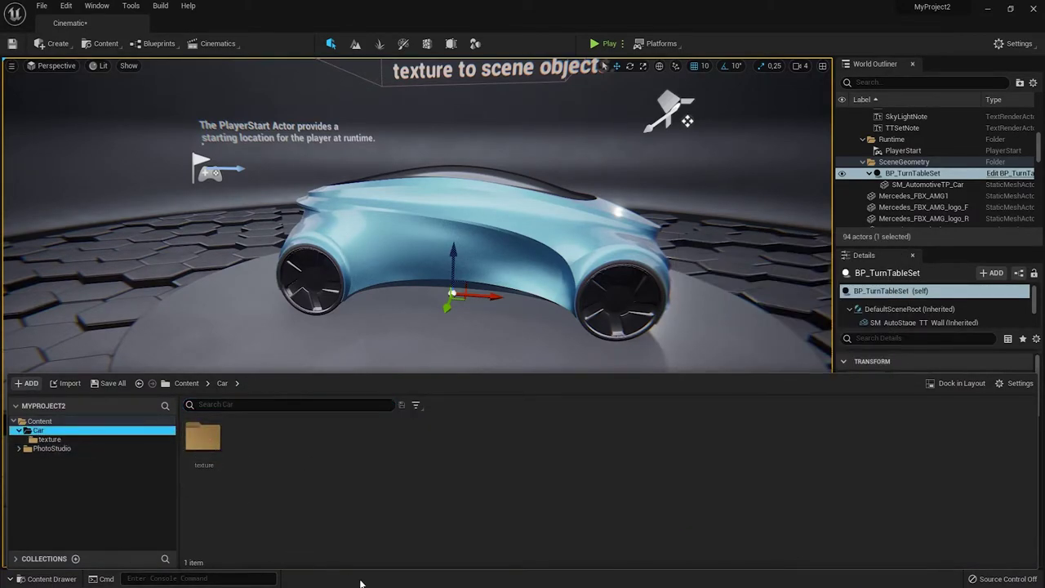
pyautogui.click(277, 564)
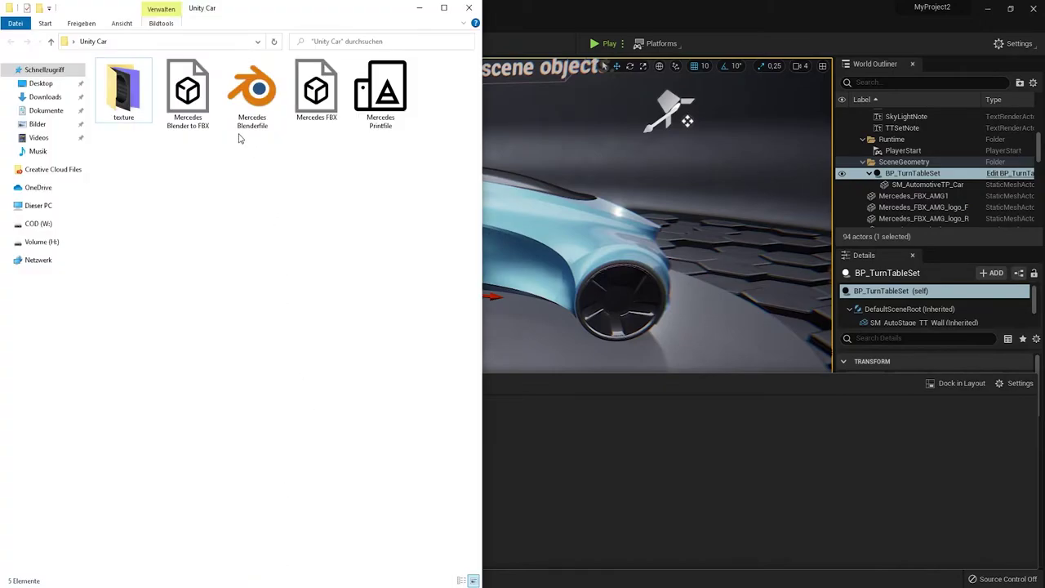
# Step: Import the Mercedes Blender to FBX file into Car with advanced Mesh, Miscellaneous and Material options shown
pyautogui.click(202, 131)
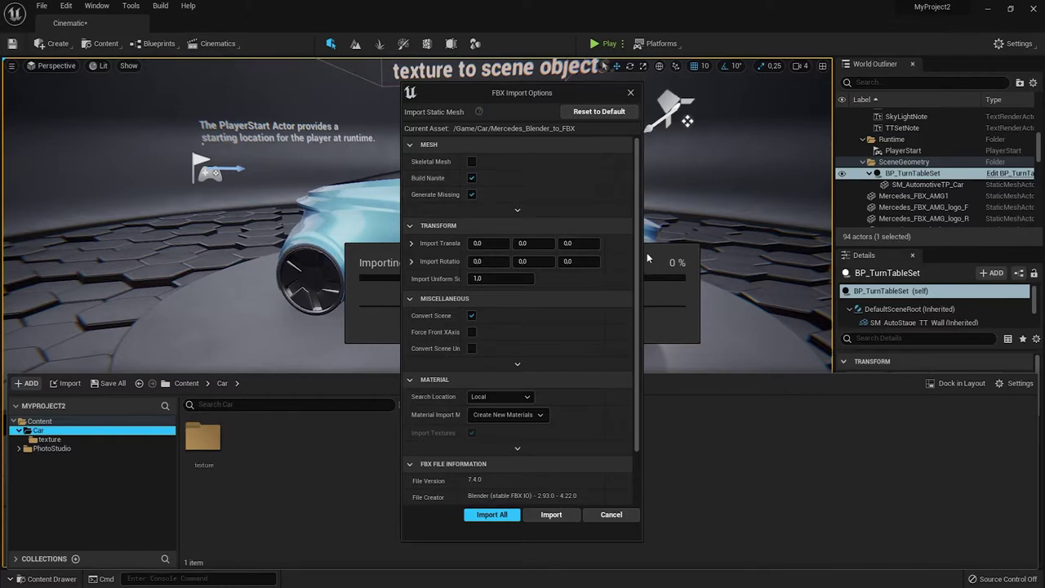
pyautogui.moveTo(636, 259); pyautogui.dragTo(637, 319)
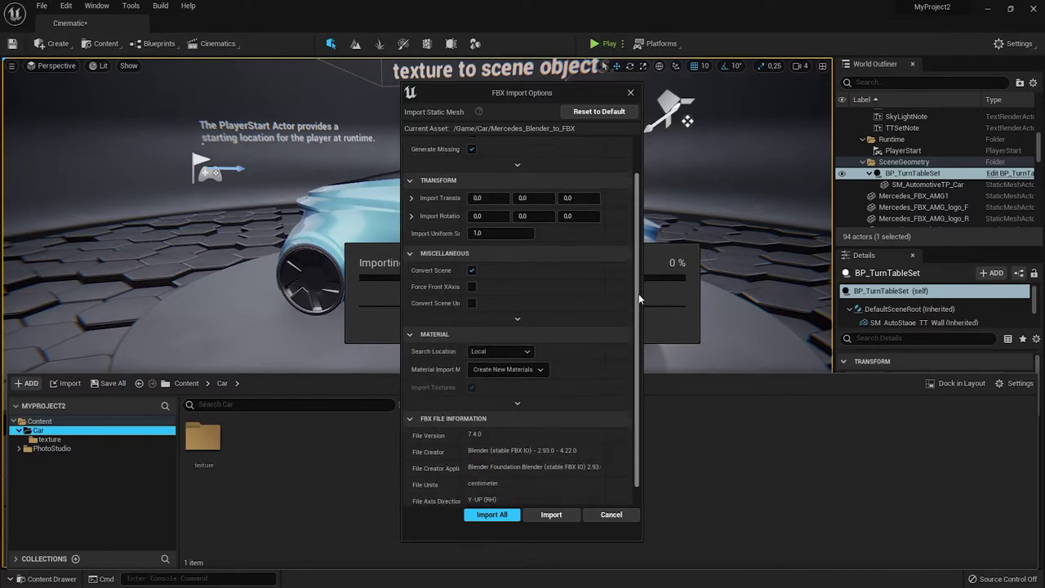
pyautogui.click(517, 397)
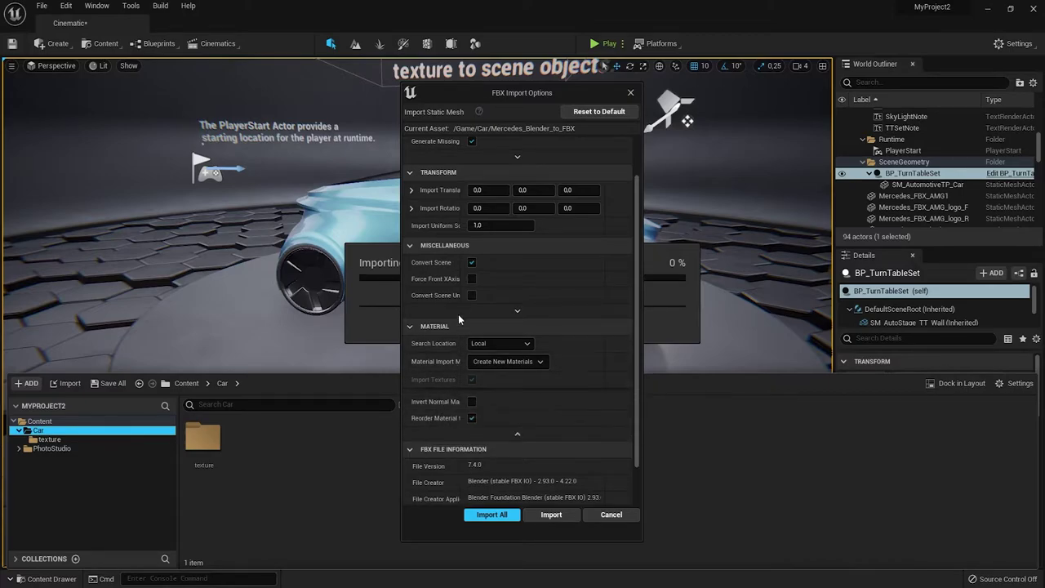
pyautogui.click(518, 311)
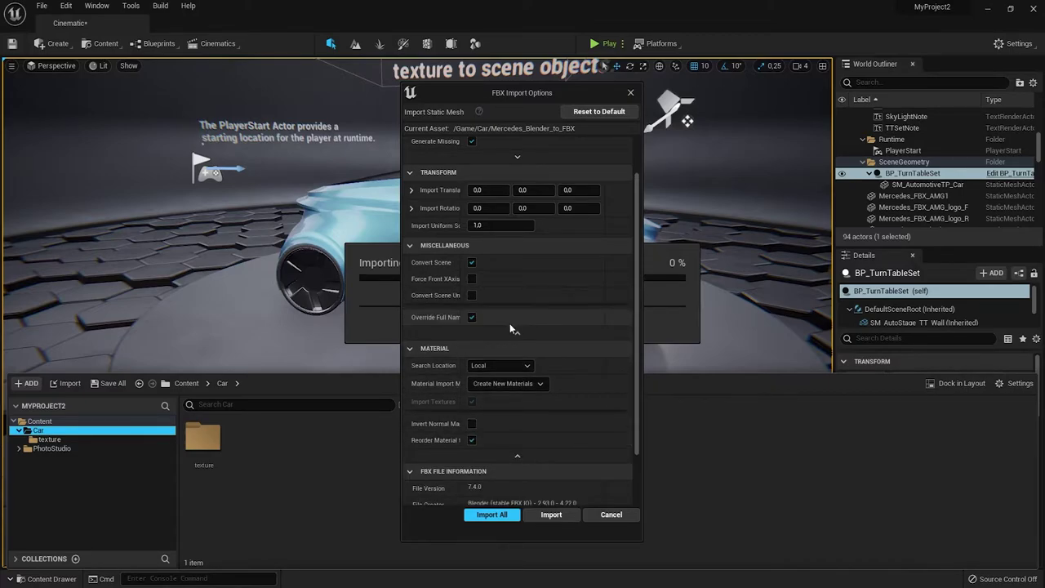
pyautogui.scroll(2, 519, 317)
pyautogui.click(517, 210)
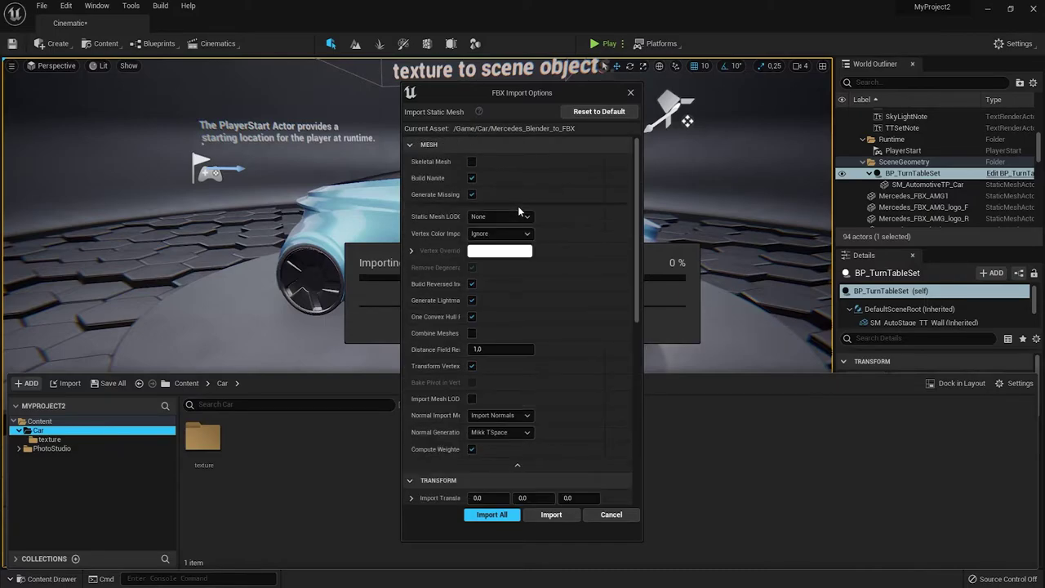
pyautogui.click(495, 513)
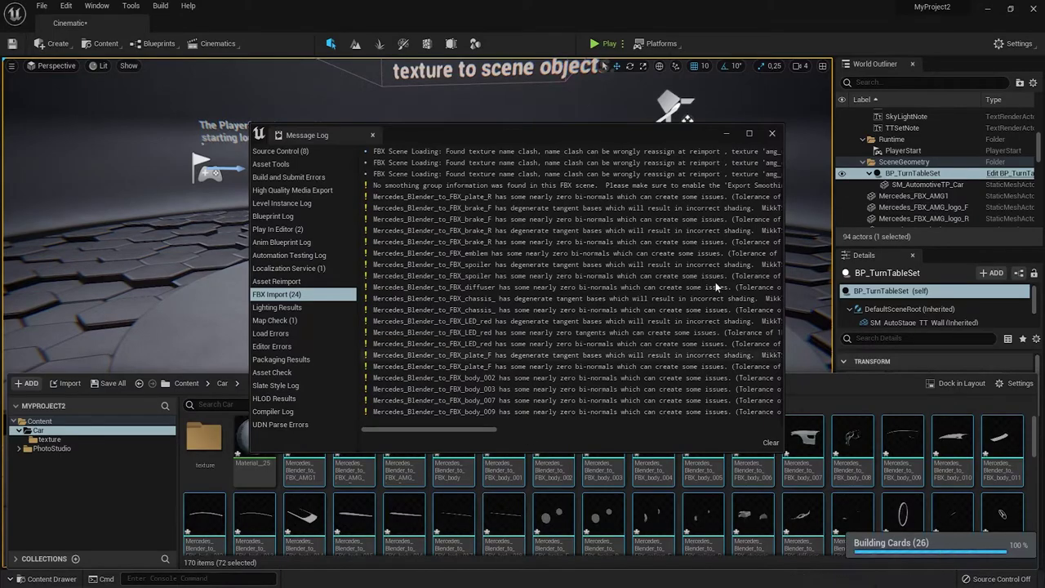
# Step: Close the import log, then select SM_AutomotiveTP_Car on the turntable and delete it
pyautogui.click(772, 134)
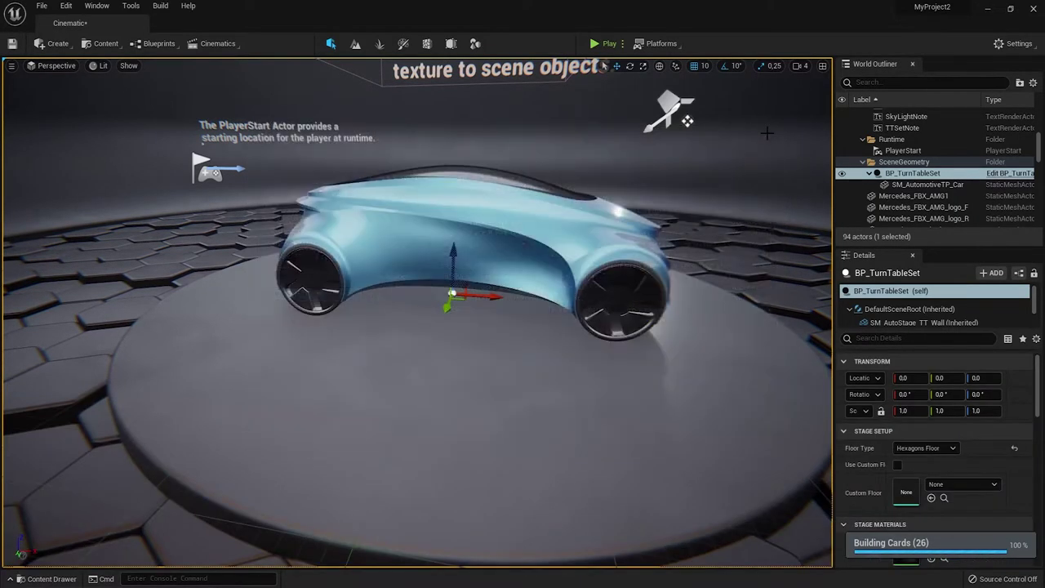
pyautogui.moveTo(360, 222); pyautogui.dragTo(366, 227, button='right')
pyautogui.moveTo(269, 299); pyautogui.dragTo(269, 299, button='right')
pyautogui.click(268, 302)
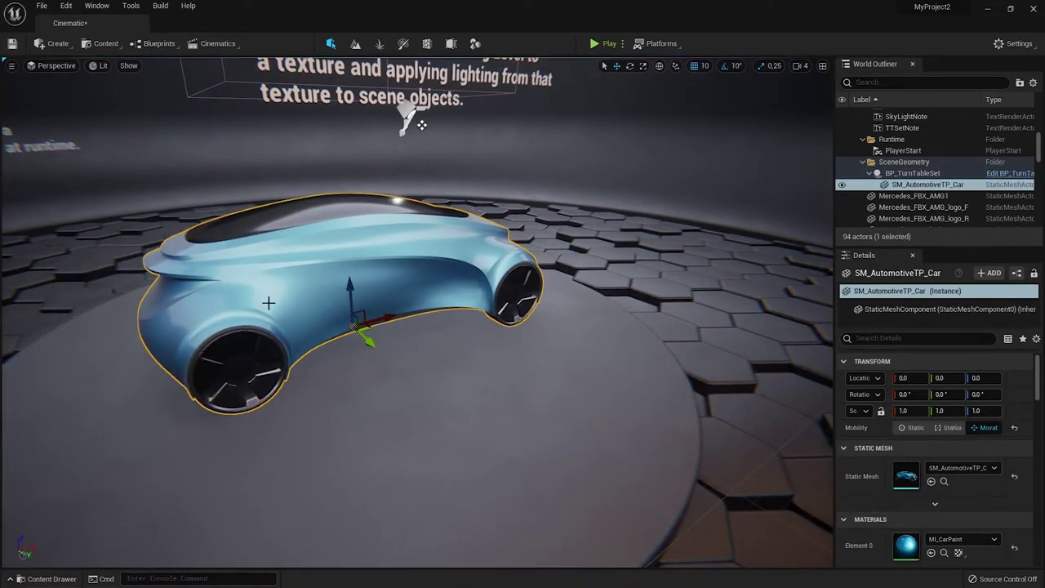
pyautogui.press('Delete')
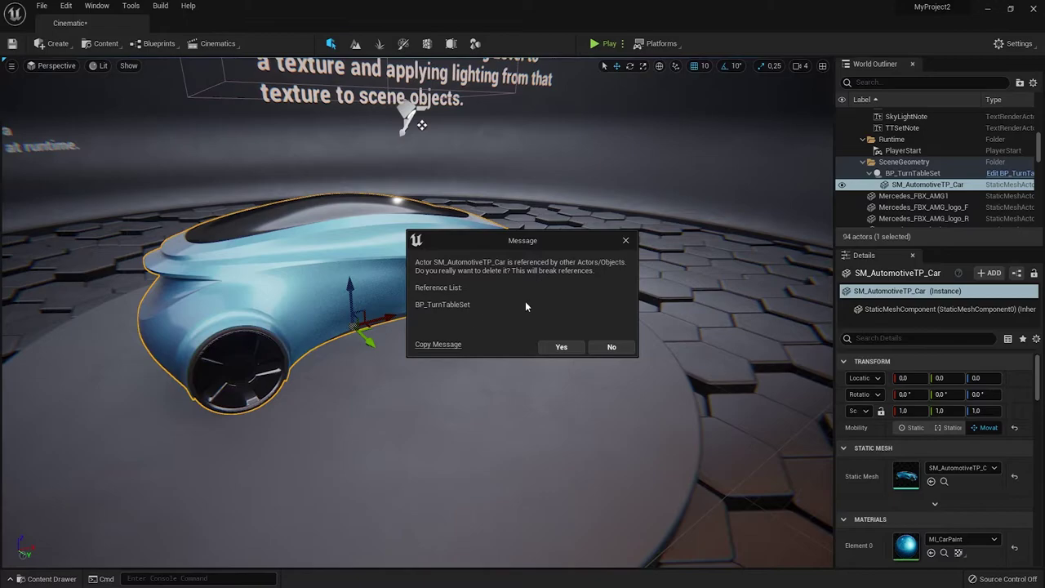
# Step: Confirm deleting the concept car and drag all Car assets onto the turntable as 72 mesh actors
pyautogui.click(562, 347)
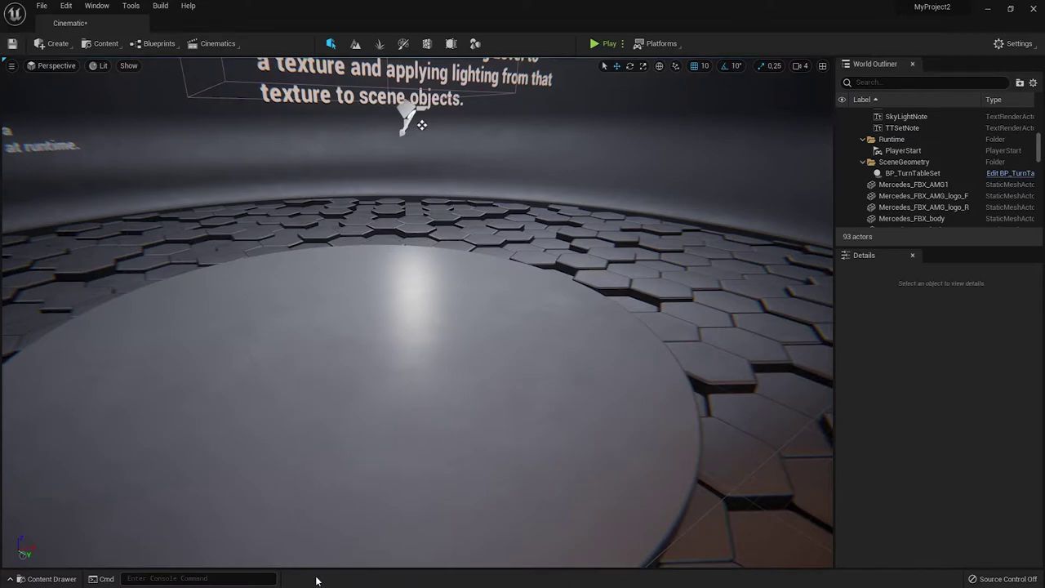
pyautogui.hotkey('ctrl', 'space')
pyautogui.scroll(-5, 284, 459)
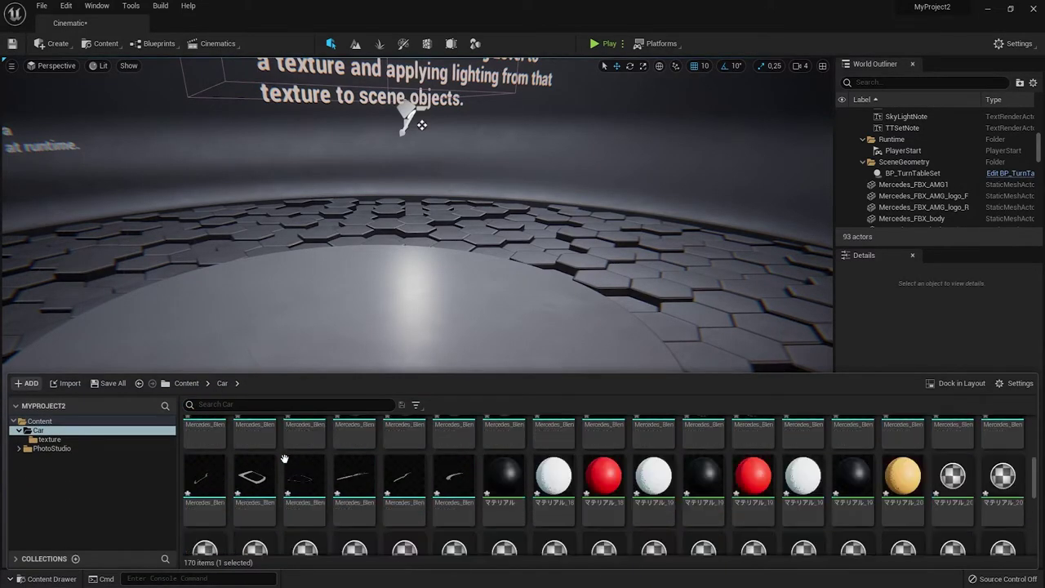
pyautogui.scroll(-2, 284, 459)
pyautogui.scroll(-3, 284, 459)
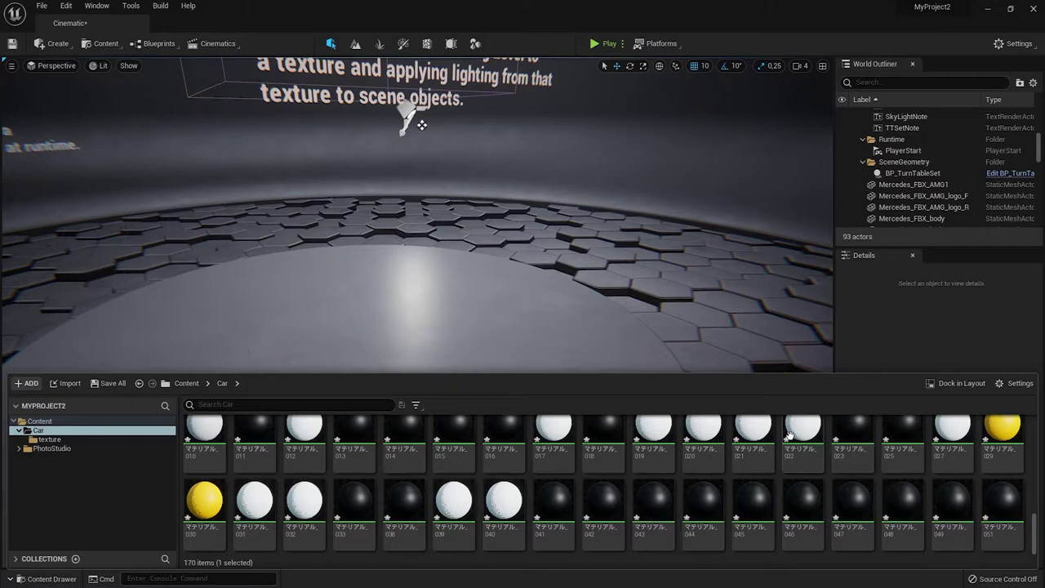
pyautogui.hotkey('ctrl', 'a')
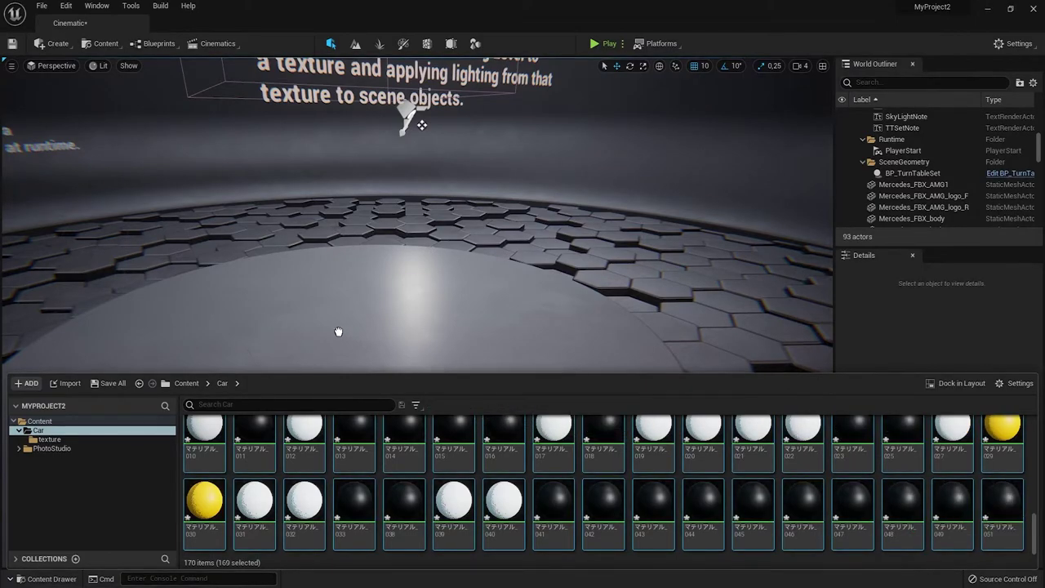
pyautogui.moveTo(338, 332); pyautogui.dragTo(409, 386)
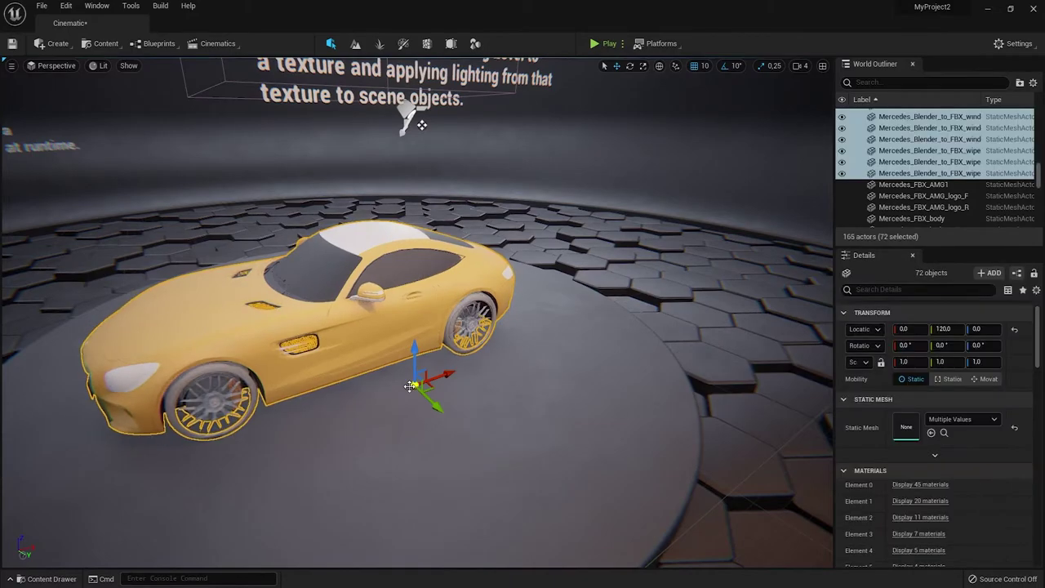
pyautogui.click(321, 426)
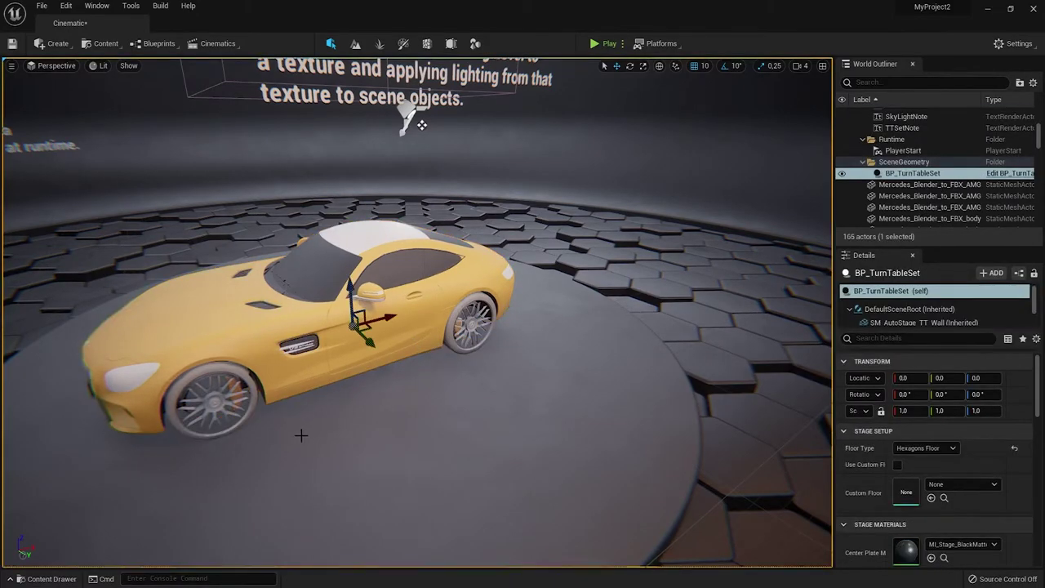
pyautogui.moveTo(321, 425)
pyautogui.mouseDown(button='right')
pyautogui.moveTo(229, 425)
pyautogui.moveTo(270, 425)
pyautogui.mouseUp(button='right')
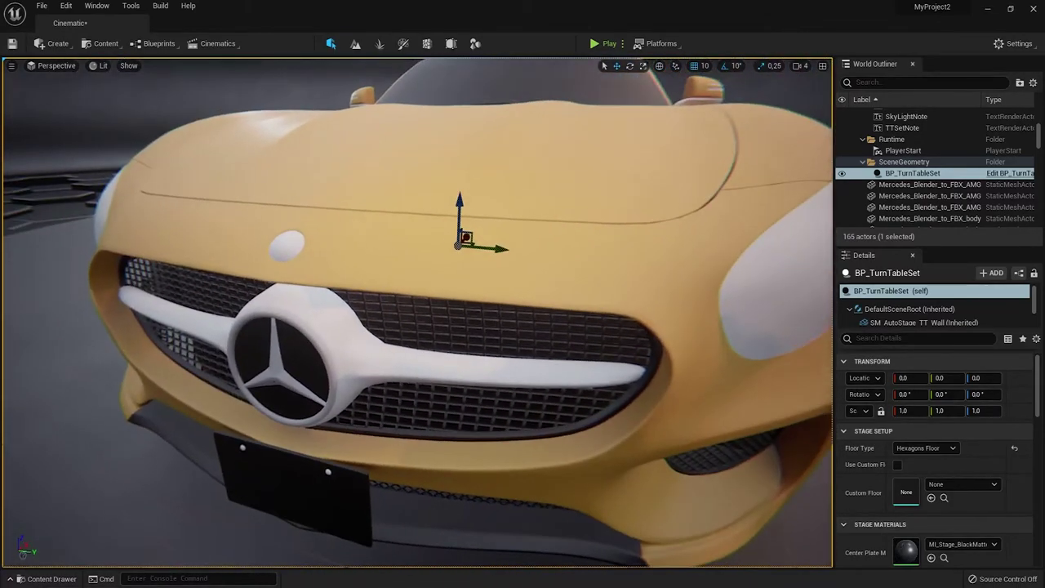
pyautogui.scroll(-5, 280, 93)
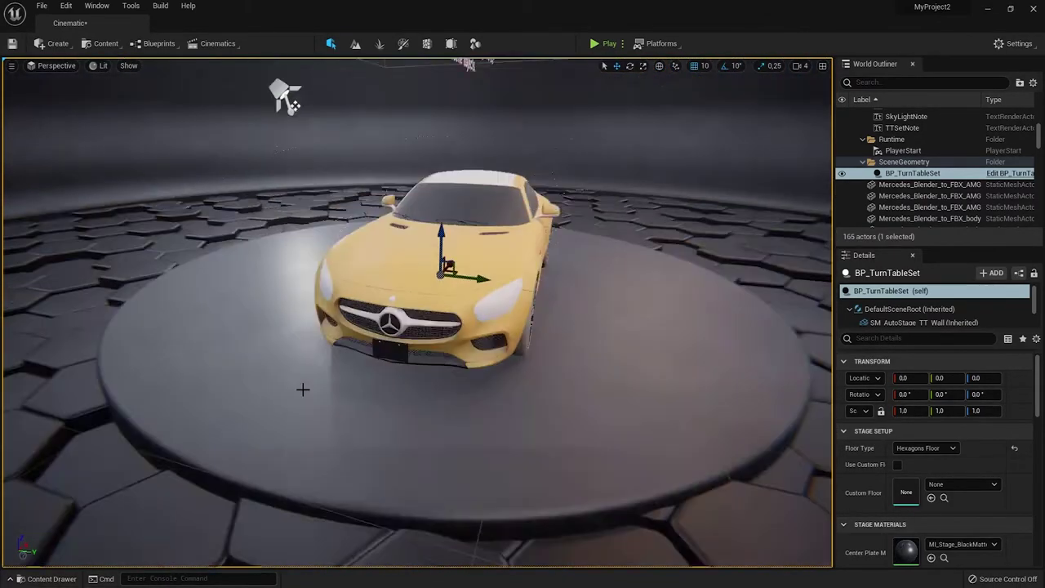
pyautogui.scroll(-2, 280, 93)
pyautogui.scroll(2, 280, 93)
pyautogui.scroll(2, 266, 72)
pyautogui.moveTo(266, 71); pyautogui.dragTo(443, 70, button='right')
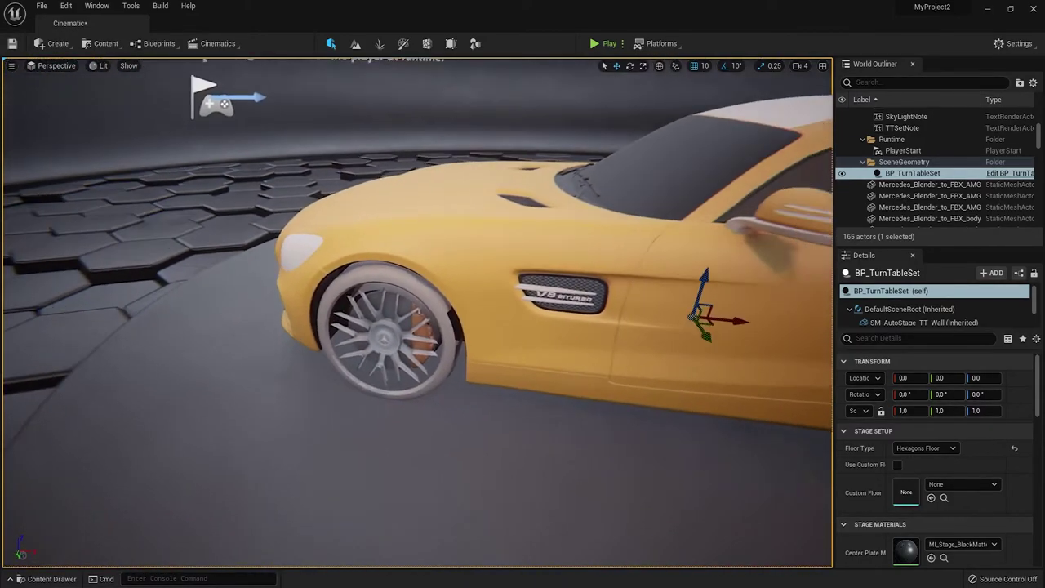
pyautogui.moveTo(466, 394); pyautogui.dragTo(467, 396, button='right')
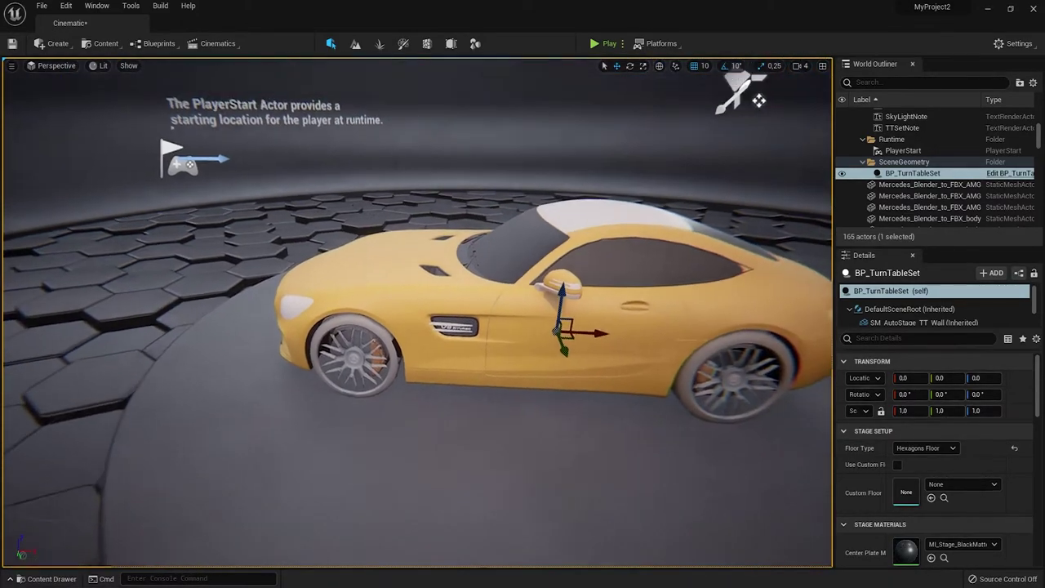
pyautogui.click(616, 282)
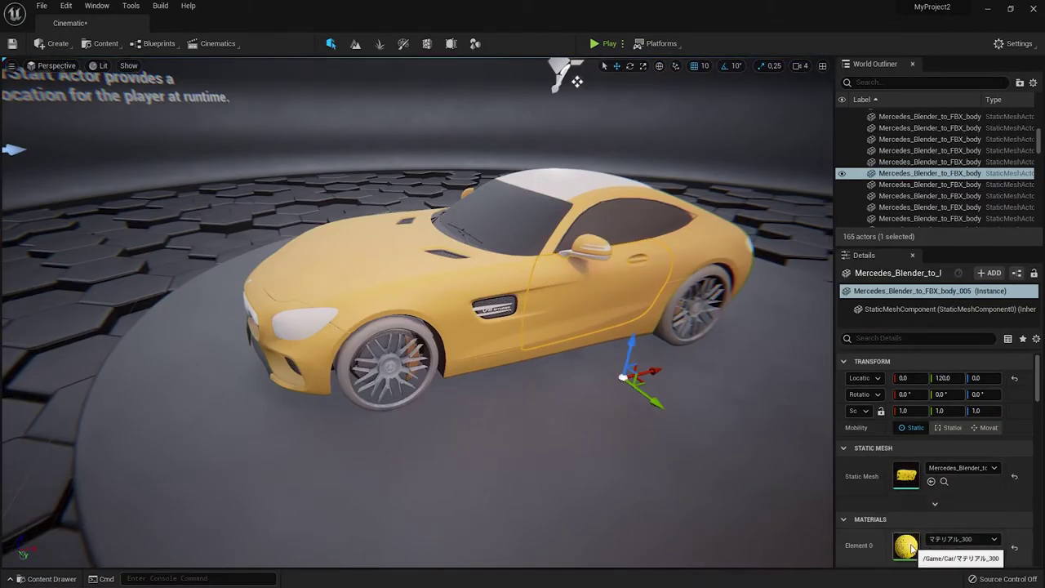
# Step: Open the car body's material マテリアル_300 and arrange the material editor and output node
pyautogui.doubleClick(908, 546)
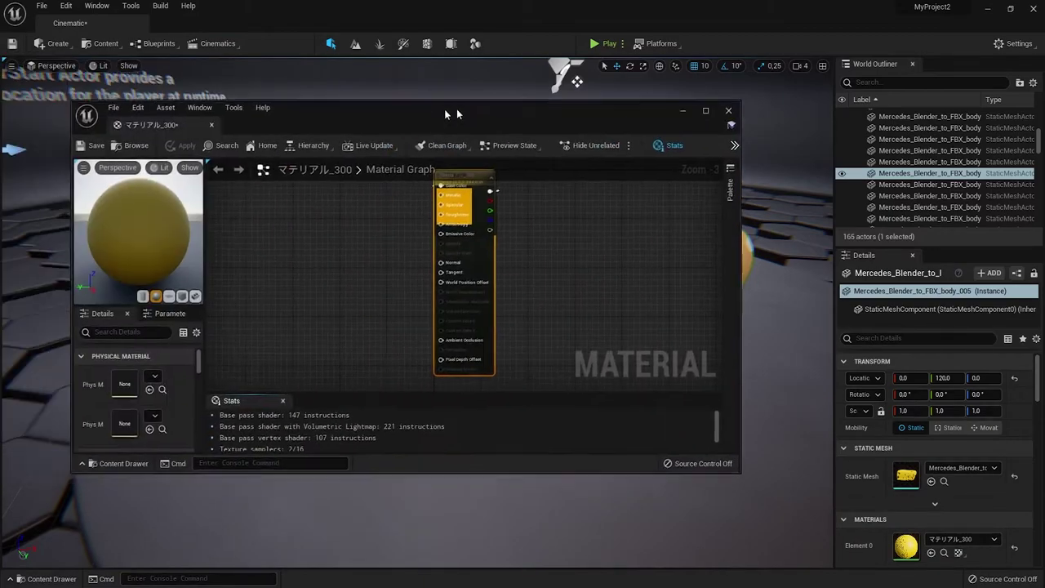
pyautogui.moveTo(506, 106); pyautogui.dragTo(515, 112)
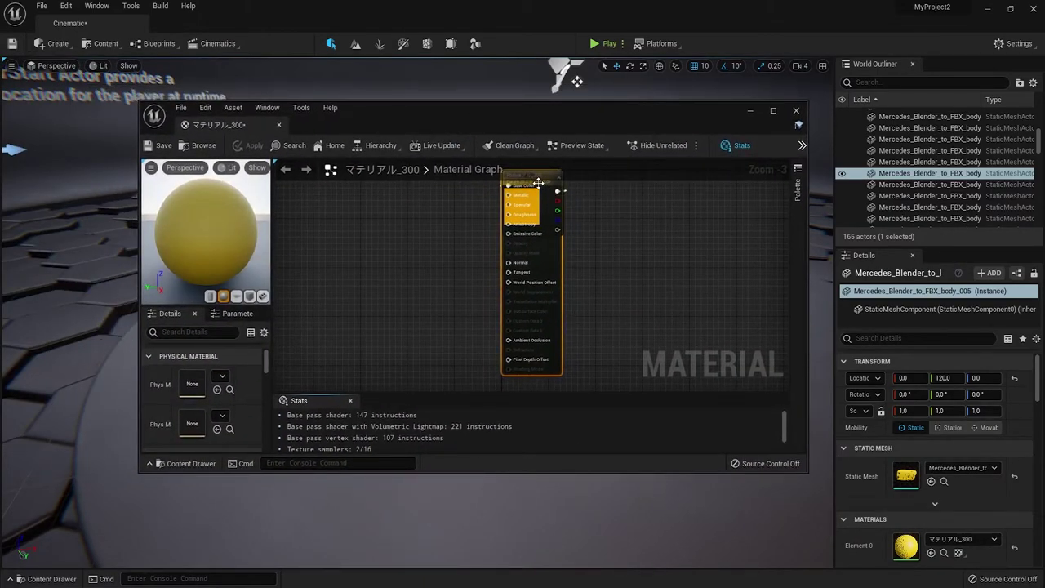
pyautogui.moveTo(546, 187); pyautogui.dragTo(691, 191)
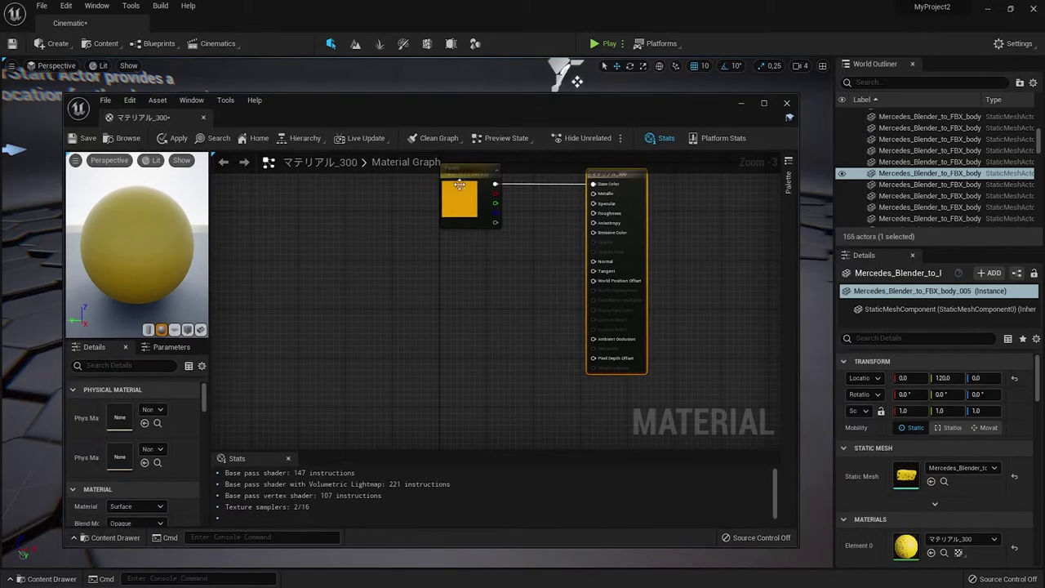
pyautogui.click(514, 226)
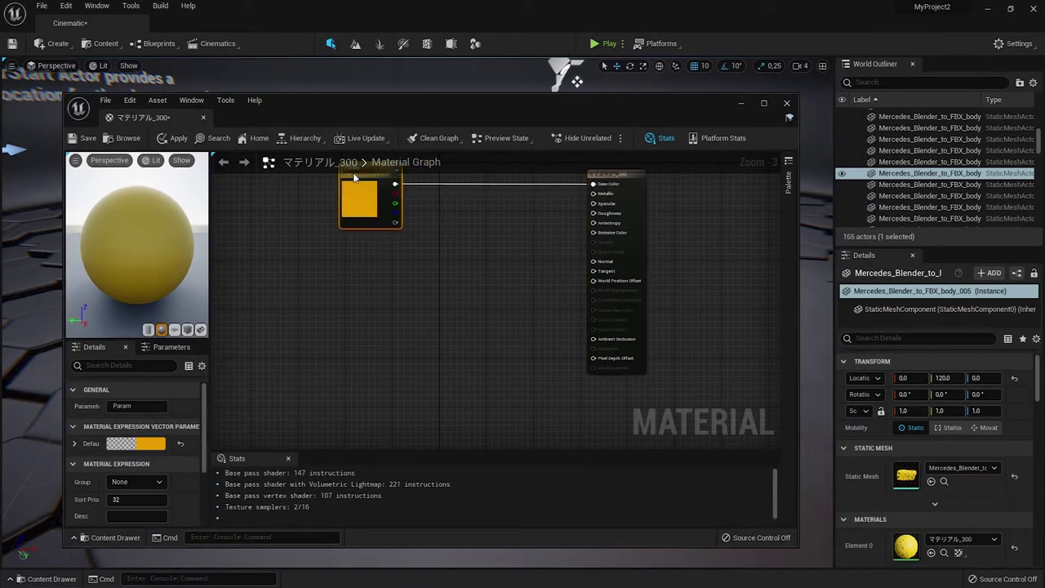
# Step: Add four Constant nodes wired into Metallic, Specular, Roughness and Anisotropy
pyautogui.rightClick(515, 227)
pyautogui.write('constant')
pyautogui.click(488, 270)
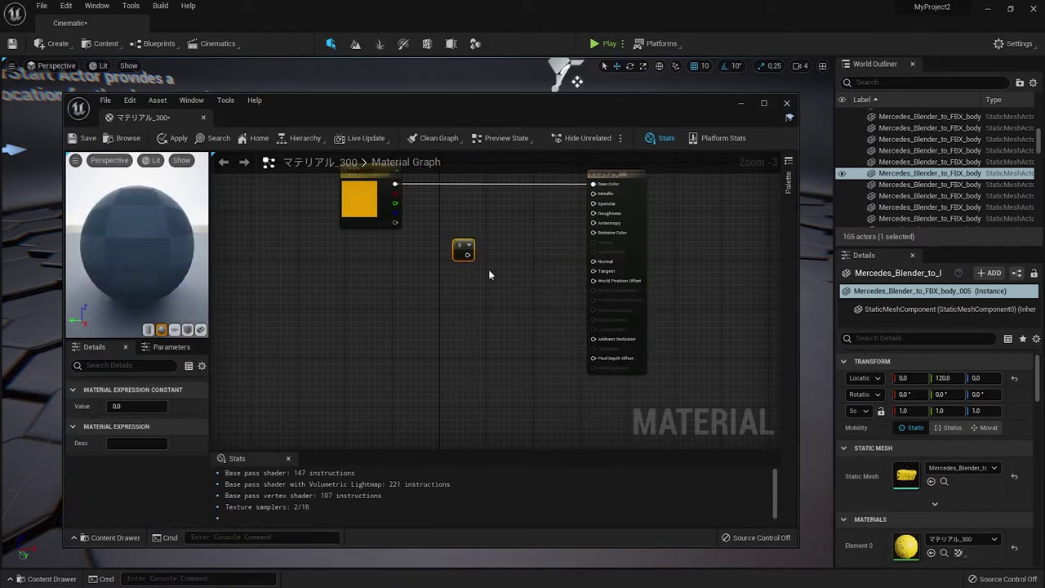
pyautogui.moveTo(465, 226); pyautogui.dragTo(593, 194)
pyautogui.click(457, 243)
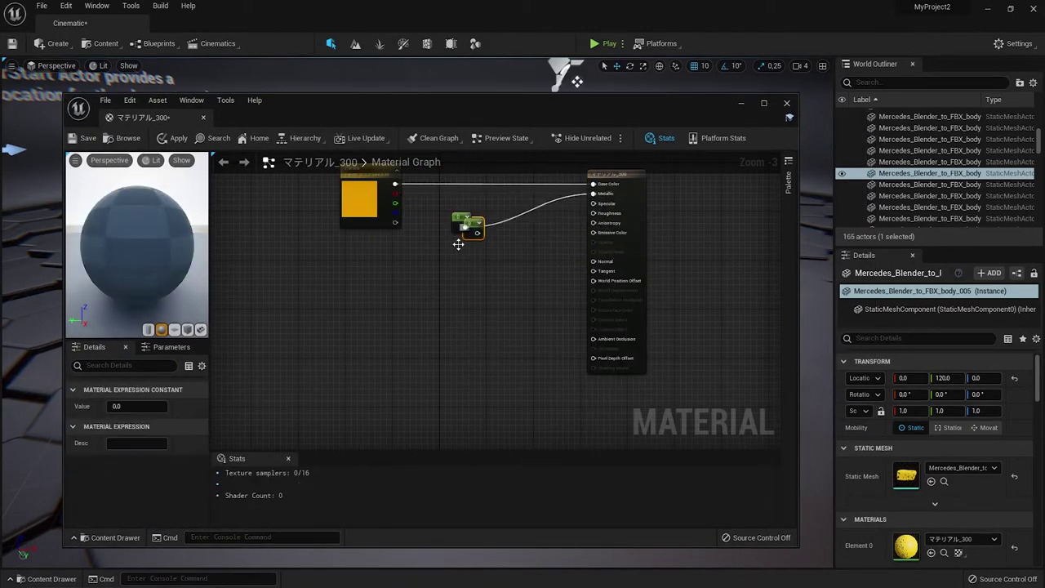
pyautogui.click(459, 268)
pyautogui.click(459, 292)
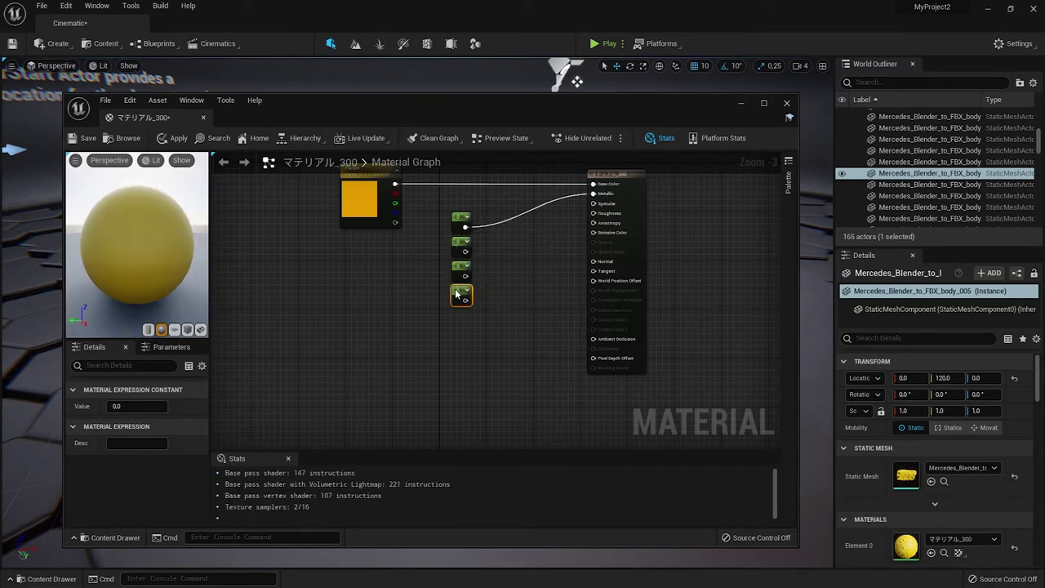
pyautogui.moveTo(465, 251); pyautogui.dragTo(593, 204)
pyautogui.moveTo(466, 276); pyautogui.dragTo(594, 213)
pyautogui.moveTo(465, 300); pyautogui.dragTo(594, 223)
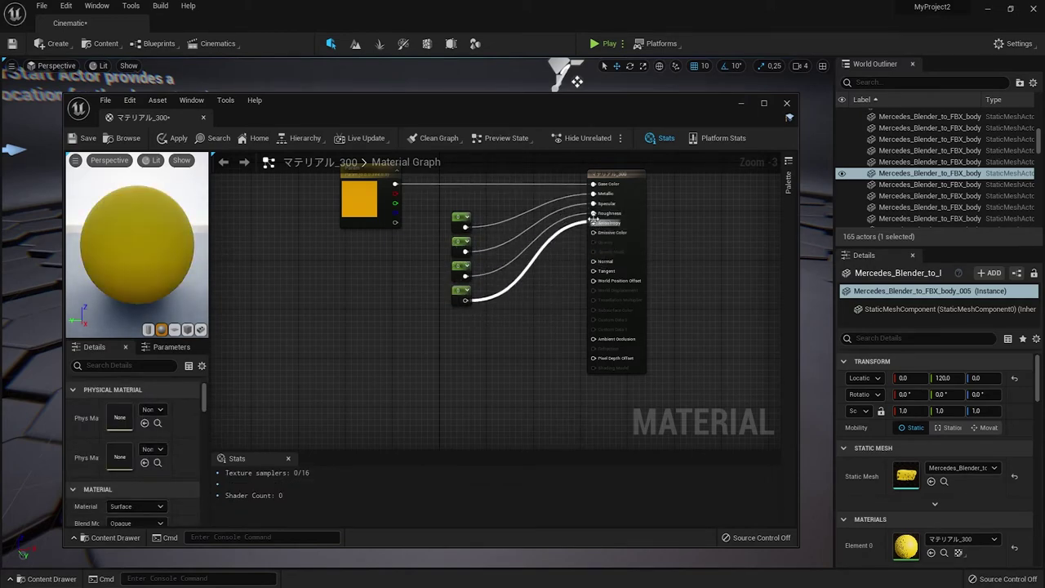
# Step: Raise the Metallic constant, set Roughness to 0.25 and Anisotropy to 1
pyautogui.click(461, 219)
pyautogui.moveTo(136, 406); pyautogui.dragTo(151, 405)
pyautogui.click(461, 244)
pyautogui.click(131, 406)
pyautogui.write('0.25')
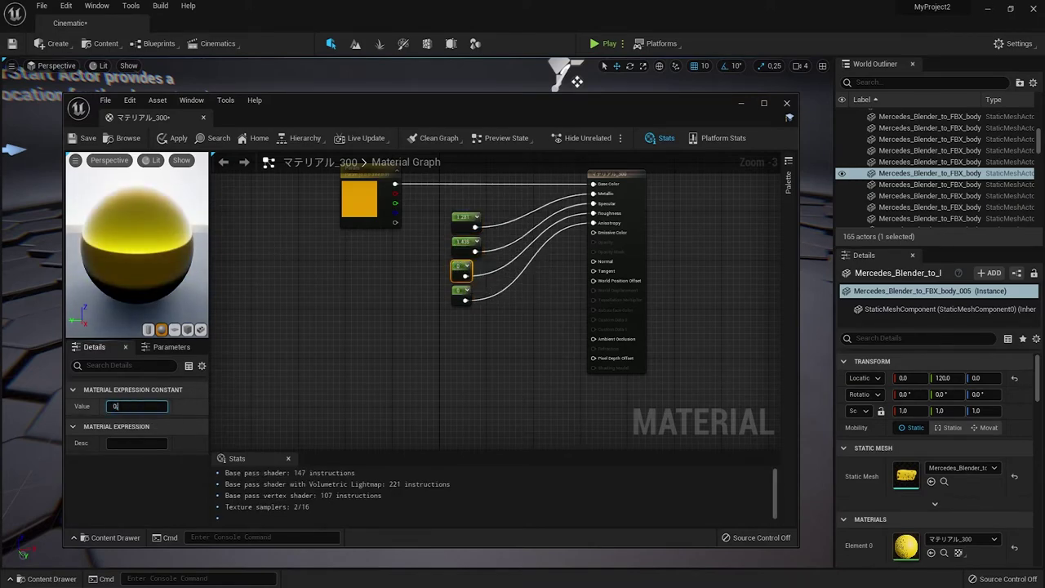
pyautogui.press('Return')
pyautogui.click(462, 293)
pyautogui.click(131, 406)
pyautogui.write('1')
pyautogui.click(374, 301)
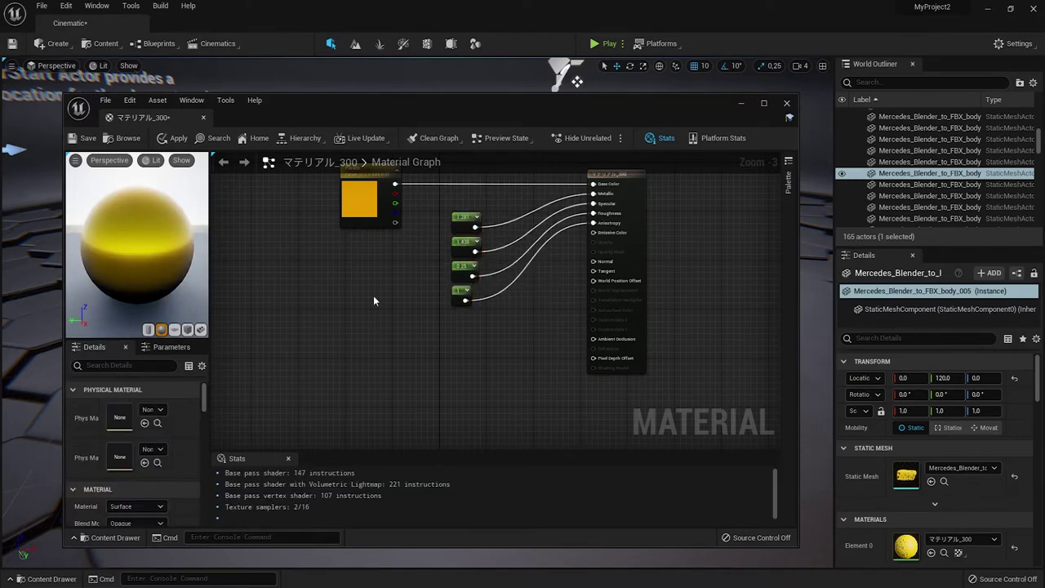
# Step: Apply the gold body material, minimize the editor and select the car's front tyre
pyautogui.moveTo(336, 115)
pyautogui.mouseDown()
pyautogui.moveTo(817, 142)
pyautogui.moveTo(451, 113)
pyautogui.mouseUp()
pyautogui.click(657, 164)
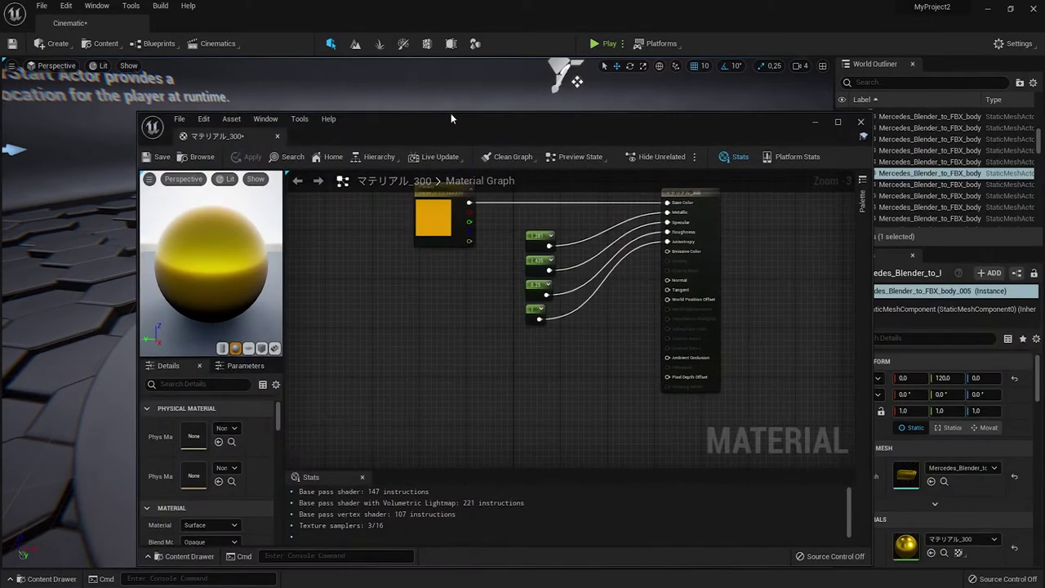
pyautogui.click(814, 123)
pyautogui.moveTo(624, 211)
pyautogui.mouseDown(button='right')
pyautogui.moveTo(576, 280)
pyautogui.moveTo(586, 275)
pyautogui.mouseUp(button='right')
pyautogui.scroll(5, 576, 280)
pyautogui.scroll(-3, 586, 275)
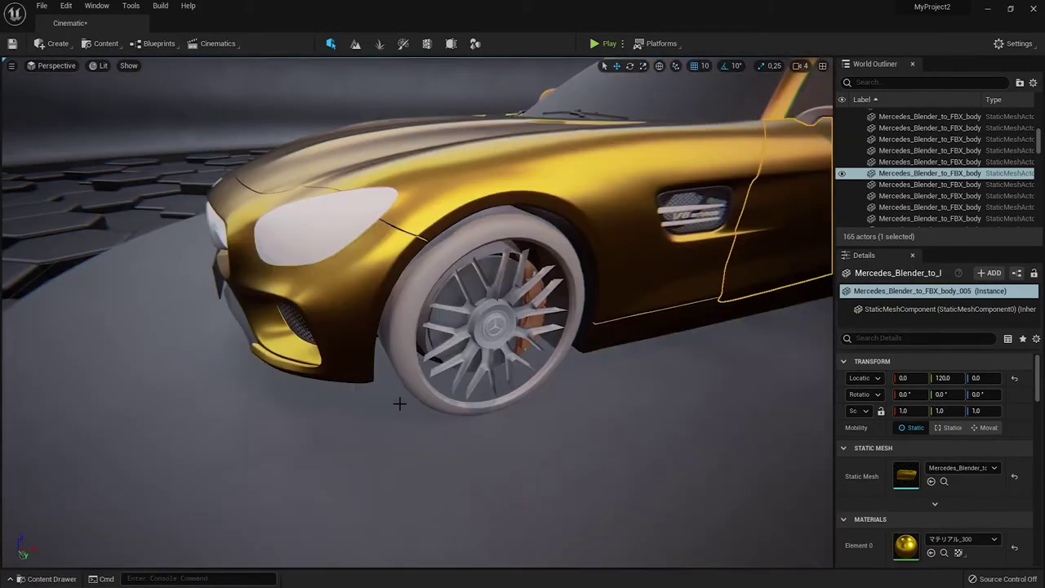
pyautogui.click(401, 401)
# Step: In the tyre material, delete the colour parameter node and add the Tyre and TyreNM textures
pyautogui.doubleClick(906, 456)
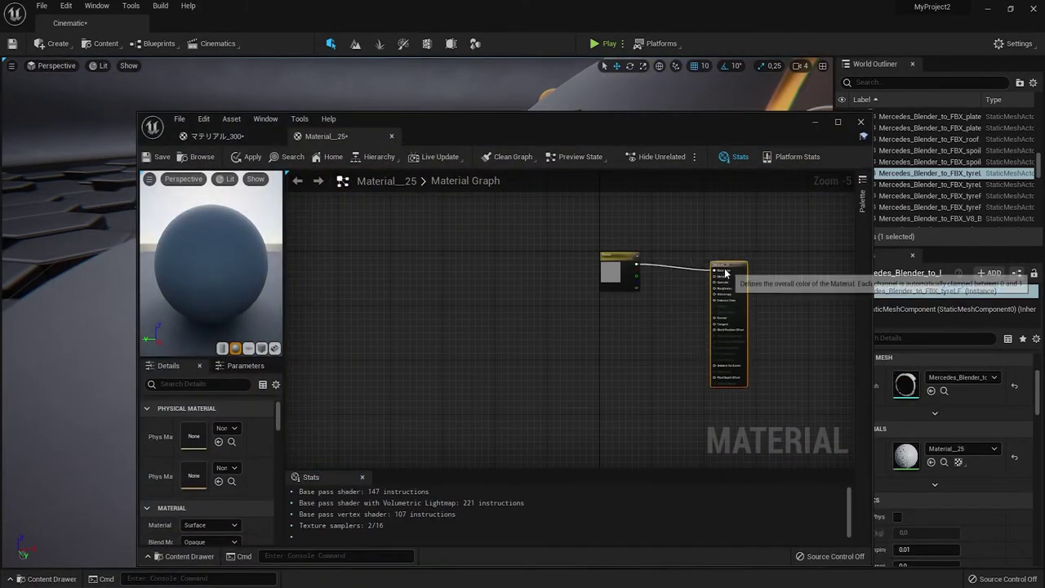
pyautogui.click(368, 211)
pyautogui.rightClick(374, 214)
pyautogui.click(416, 323)
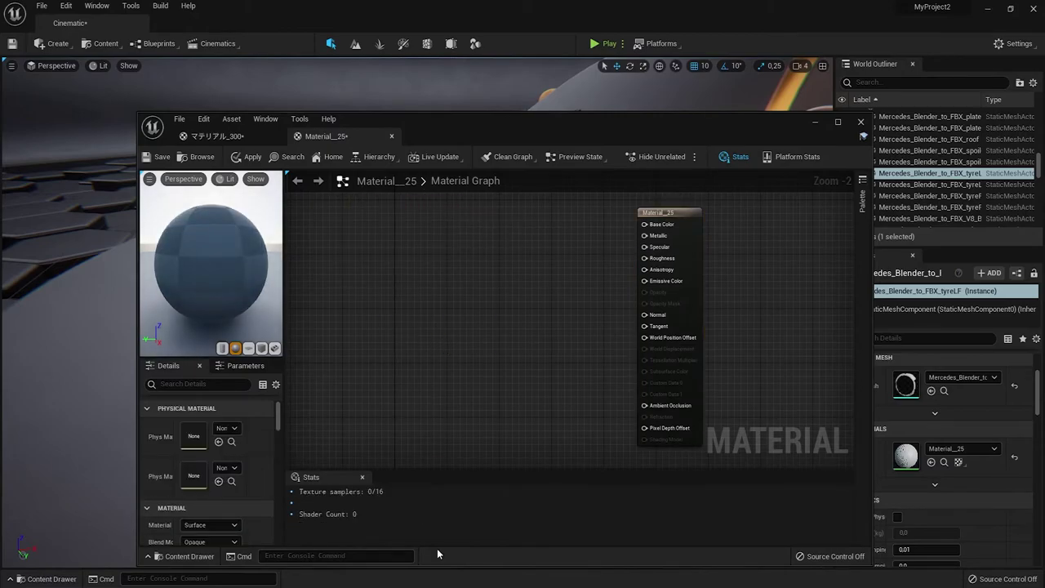
pyautogui.click(184, 556)
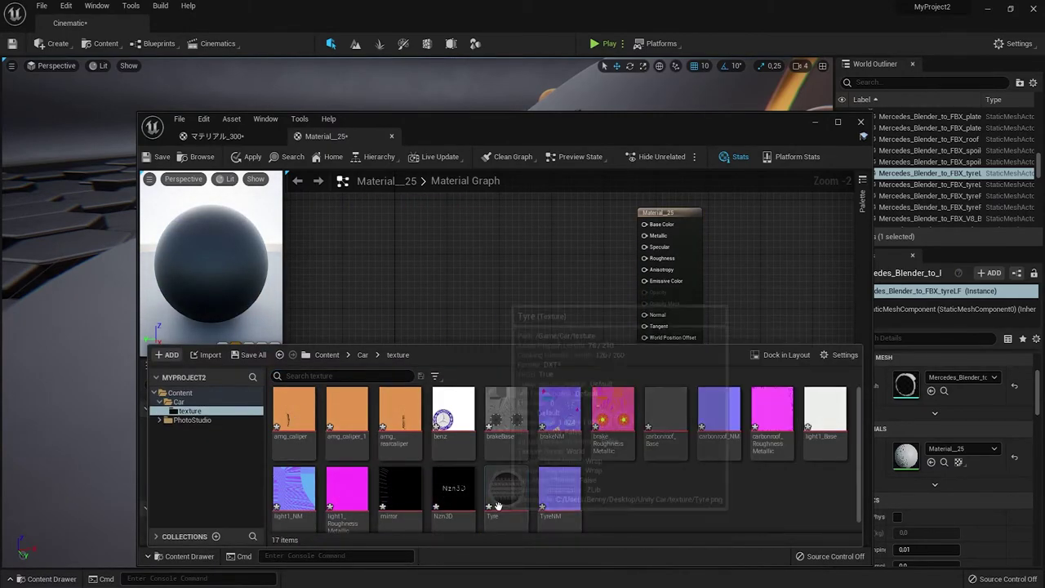
pyautogui.moveTo(523, 491); pyautogui.dragTo(402, 226)
pyautogui.click(184, 556)
pyautogui.moveTo(560, 488); pyautogui.dragTo(519, 313)
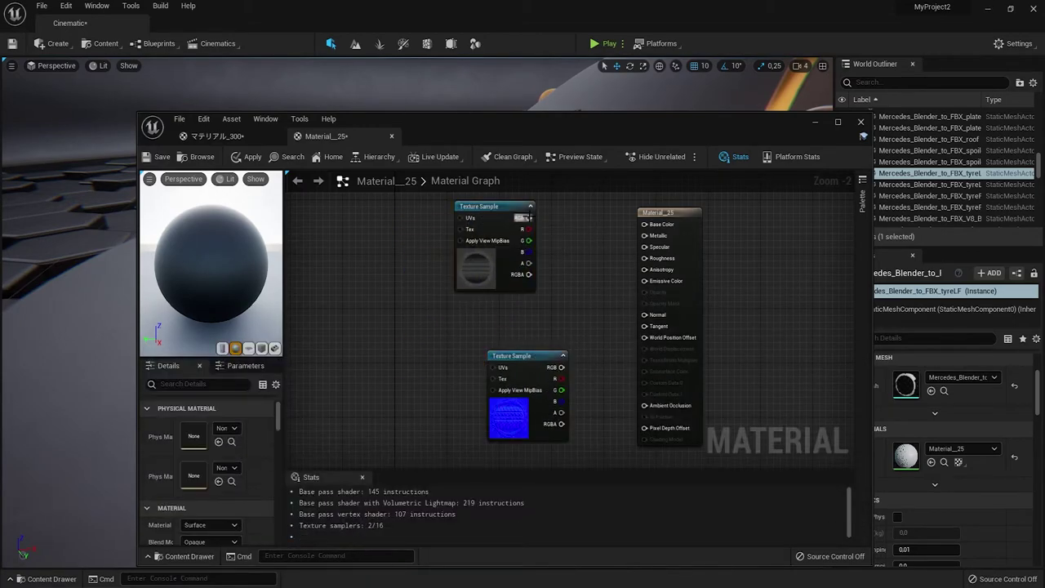
# Step: Wire Tyre into Base Color and TyreNM into Normal, then apply the material
pyautogui.moveTo(530, 218); pyautogui.dragTo(644, 224)
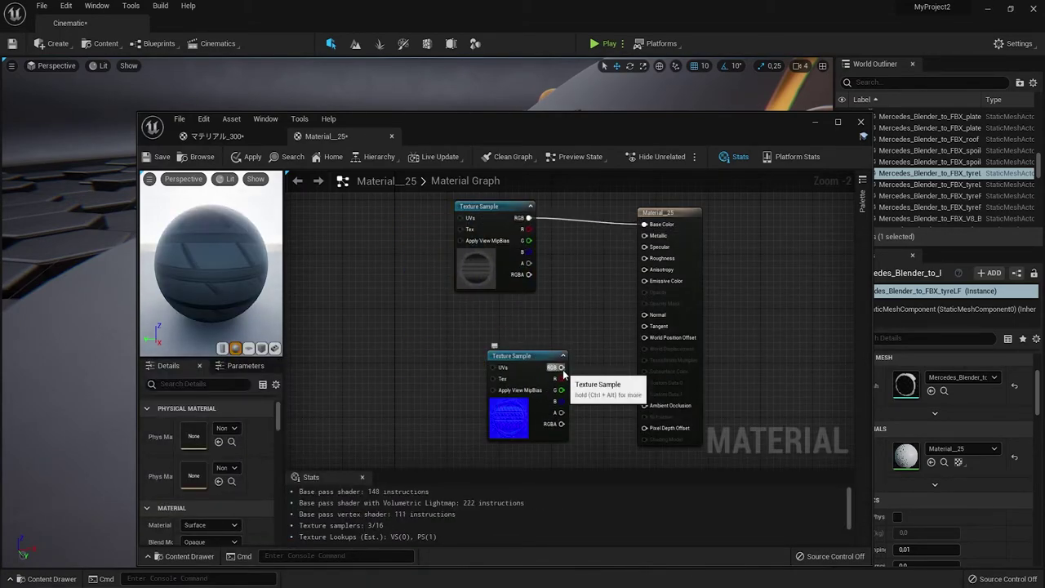
pyautogui.moveTo(644, 315); pyautogui.dragTo(645, 316)
pyautogui.moveTo(490, 118); pyautogui.dragTo(898, 106)
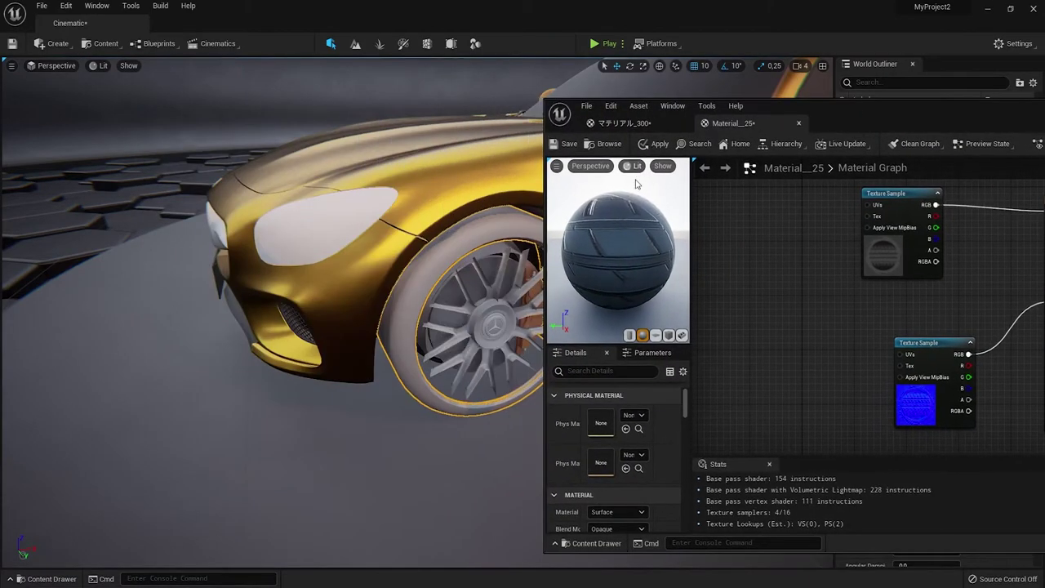
pyautogui.click(653, 144)
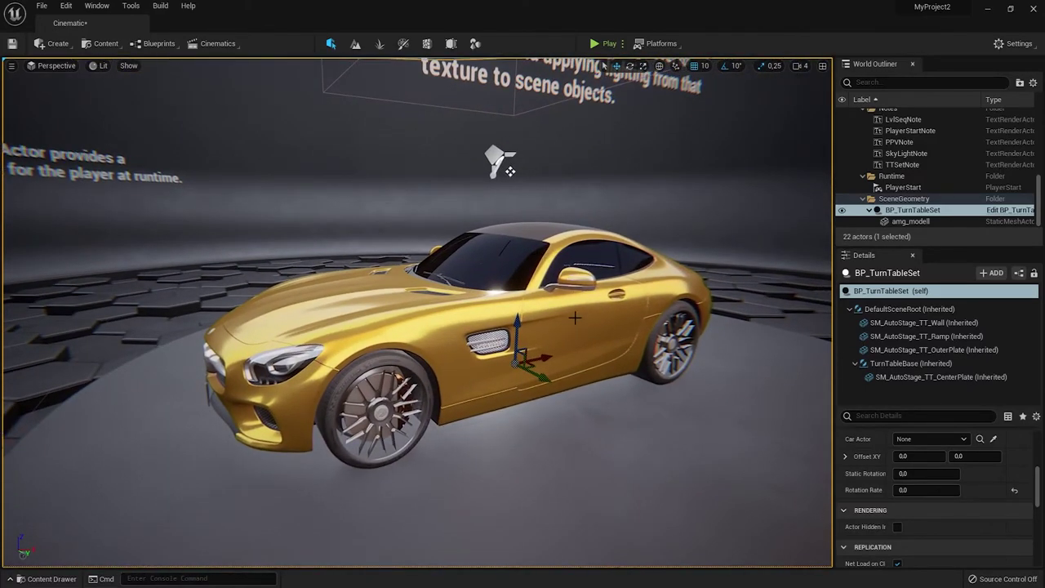
pyautogui.click(603, 43)
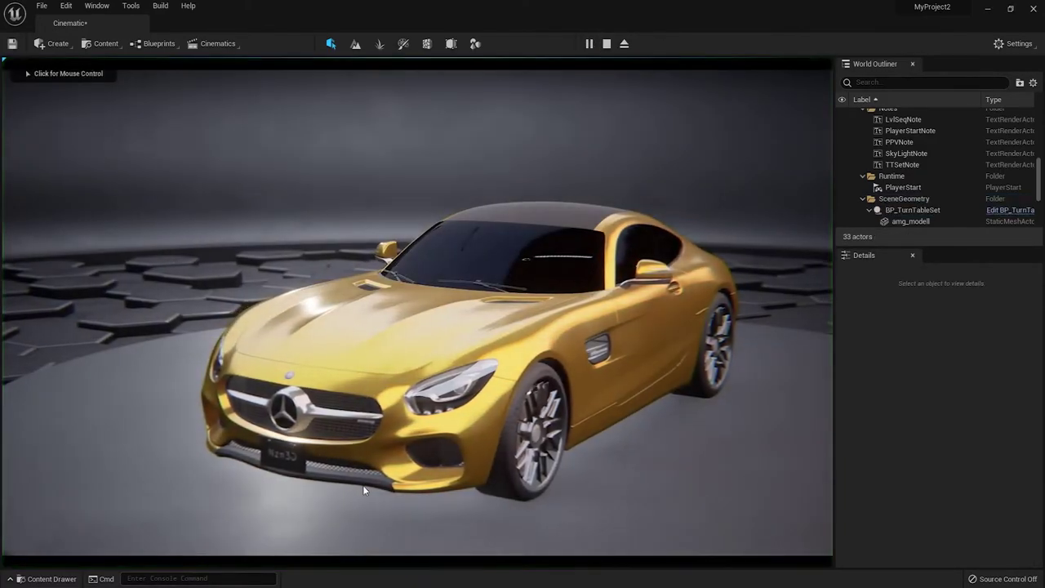
pyautogui.click(606, 43)
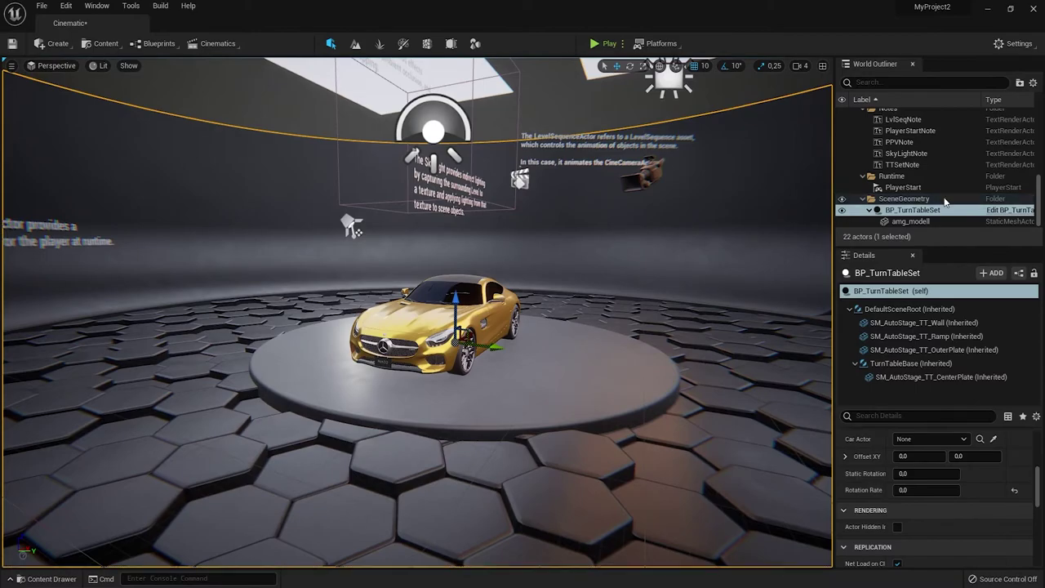
# Step: Set BP_TurnTableSet's Stage Turn Table Car Actor to amg_modell
pyautogui.click(858, 293)
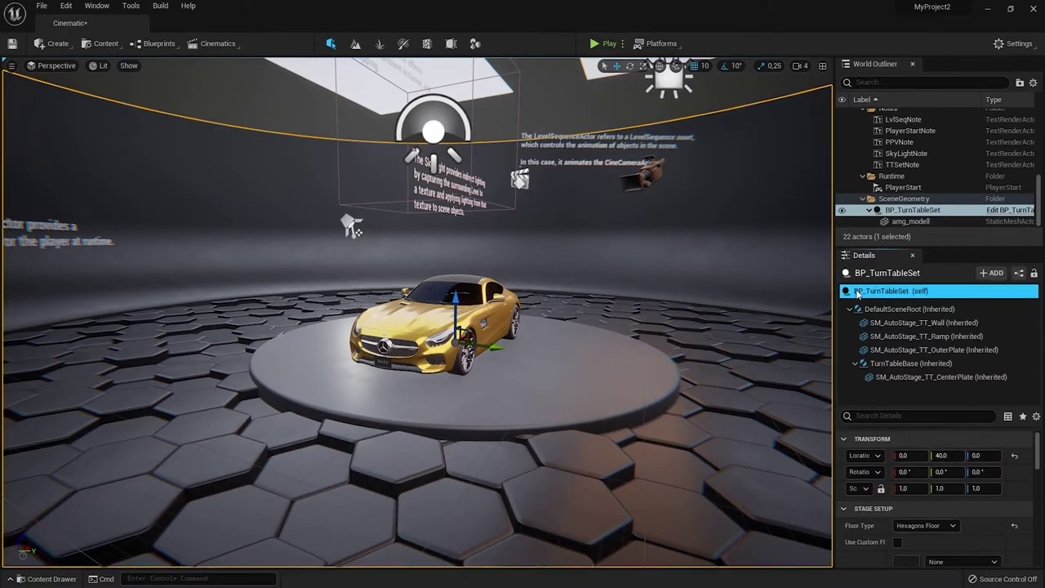
pyautogui.moveTo(1041, 461); pyautogui.dragTo(1041, 486)
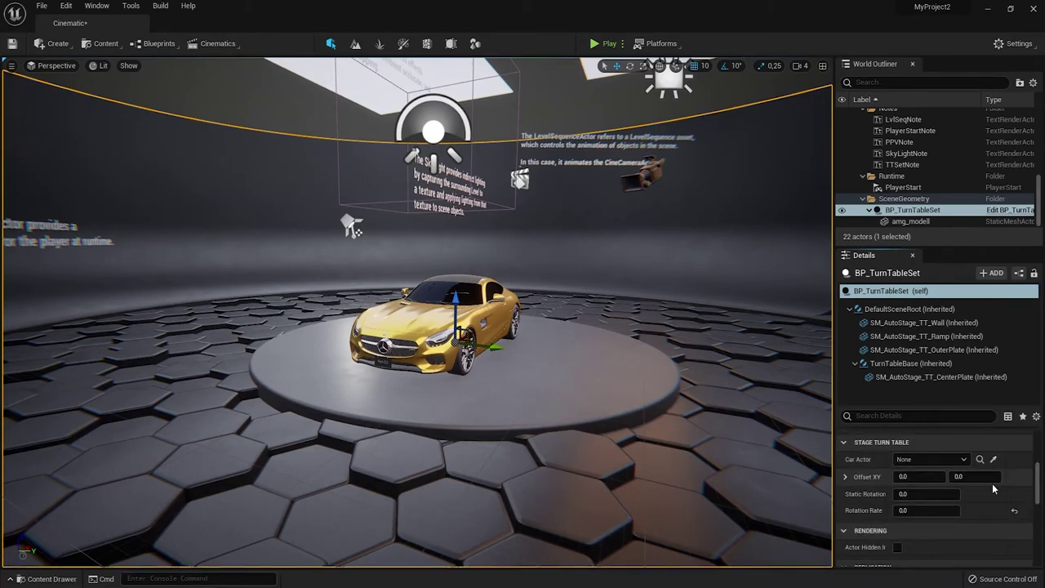
pyautogui.click(912, 463)
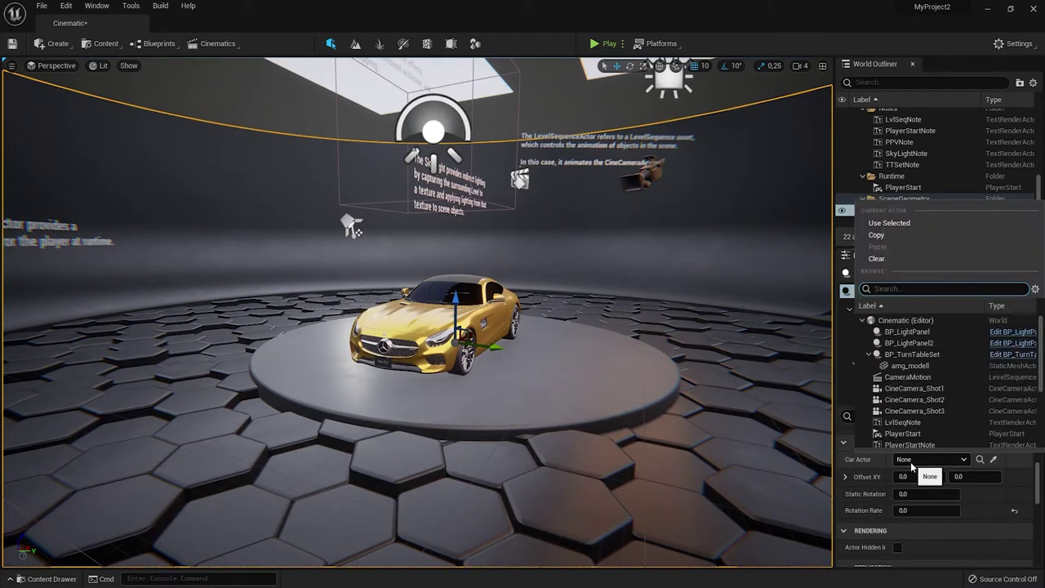
pyautogui.moveTo(1042, 347)
pyautogui.mouseDown()
pyautogui.moveTo(1041, 407)
pyautogui.moveTo(1028, 331)
pyautogui.mouseUp()
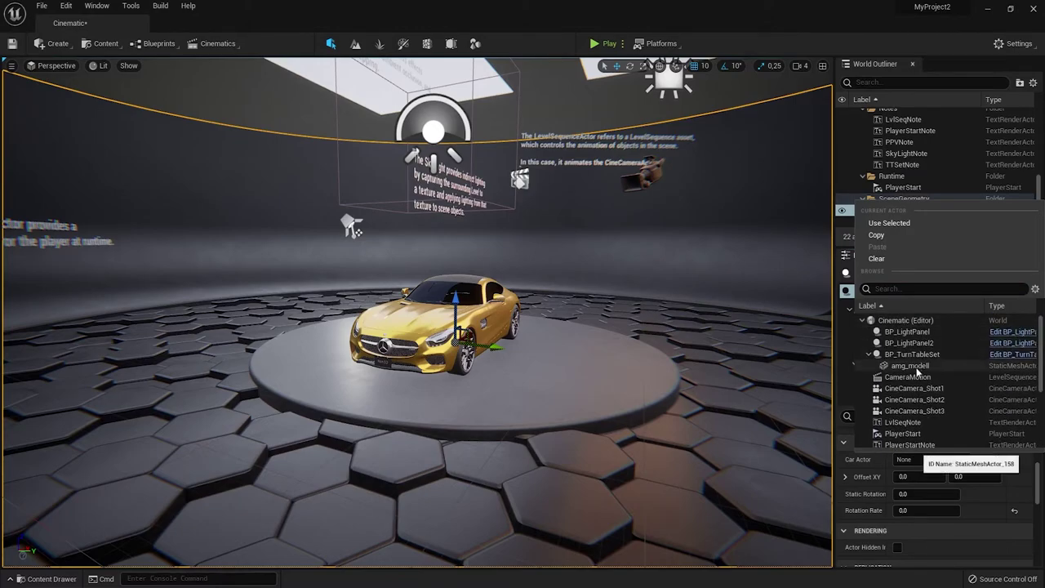
pyautogui.click(917, 371)
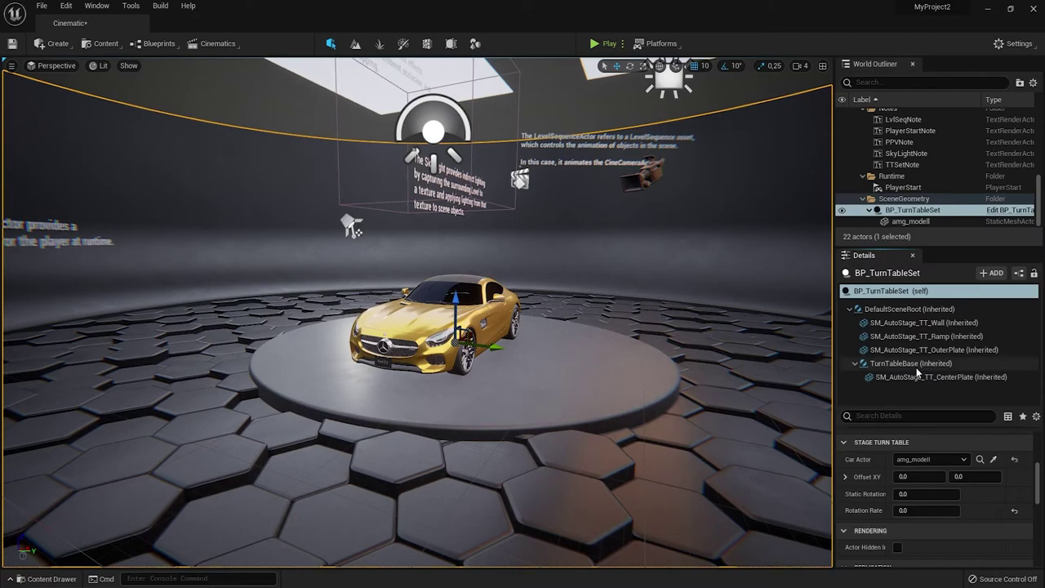
# Step: Reselect the amg_modell car in the scene to review its details
pyautogui.click(908, 222)
pyautogui.click(770, 215)
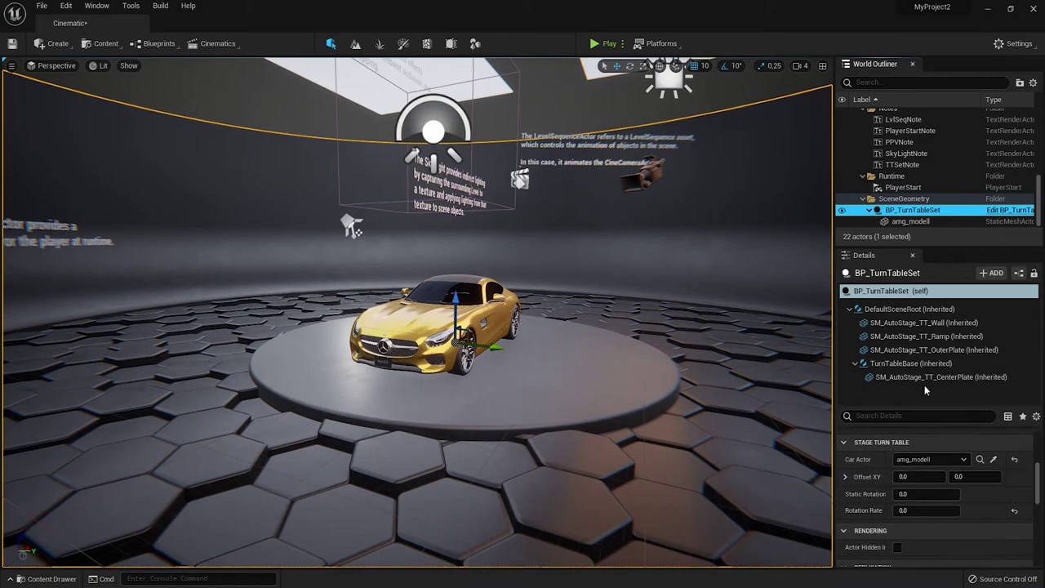
pyautogui.click(923, 223)
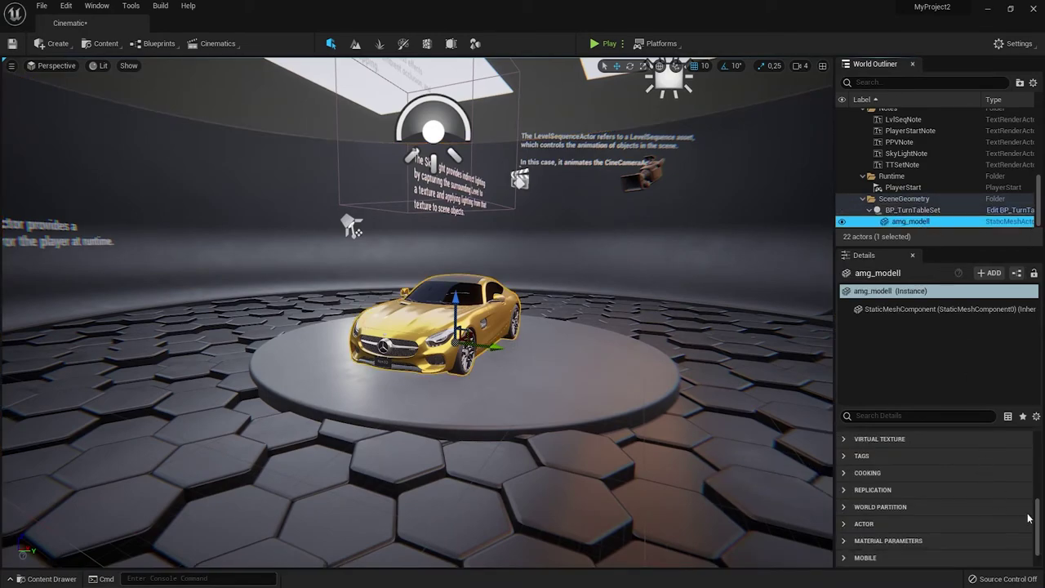
pyautogui.scroll(10, 1021, 513)
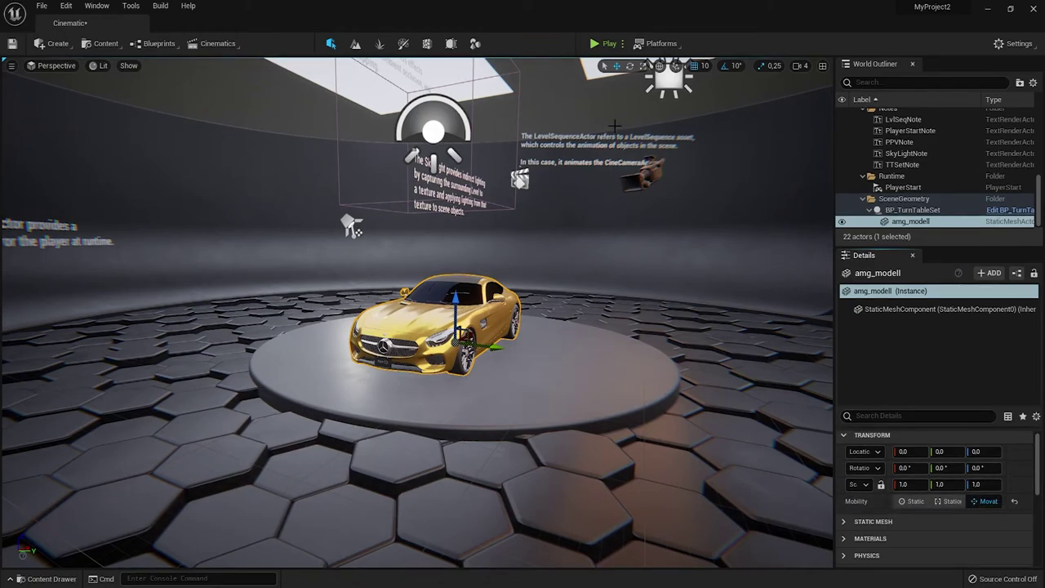
# Step: Play the level to preview the gold Mercedes turning on the turntable
pyautogui.click(602, 44)
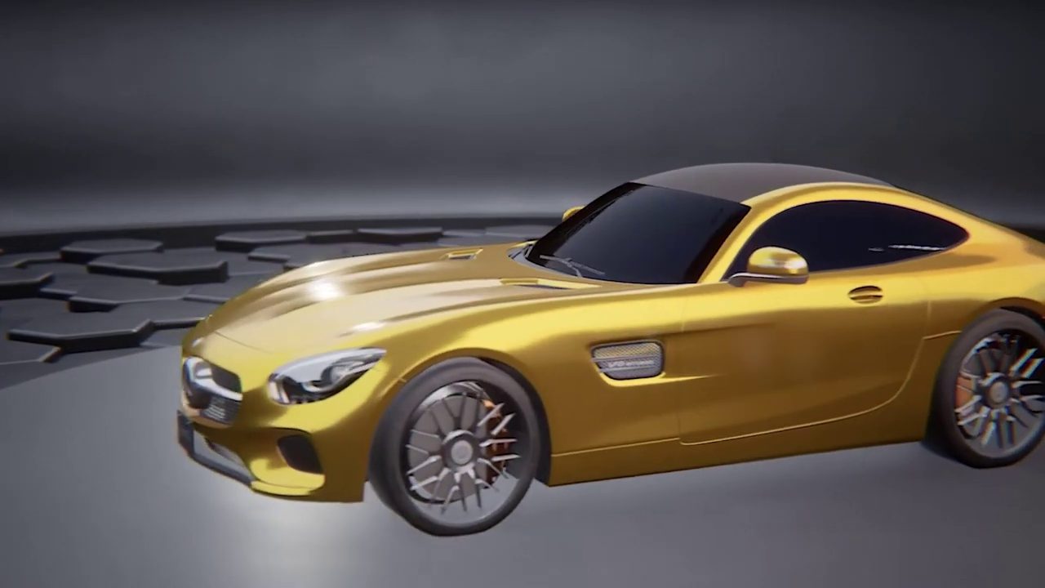